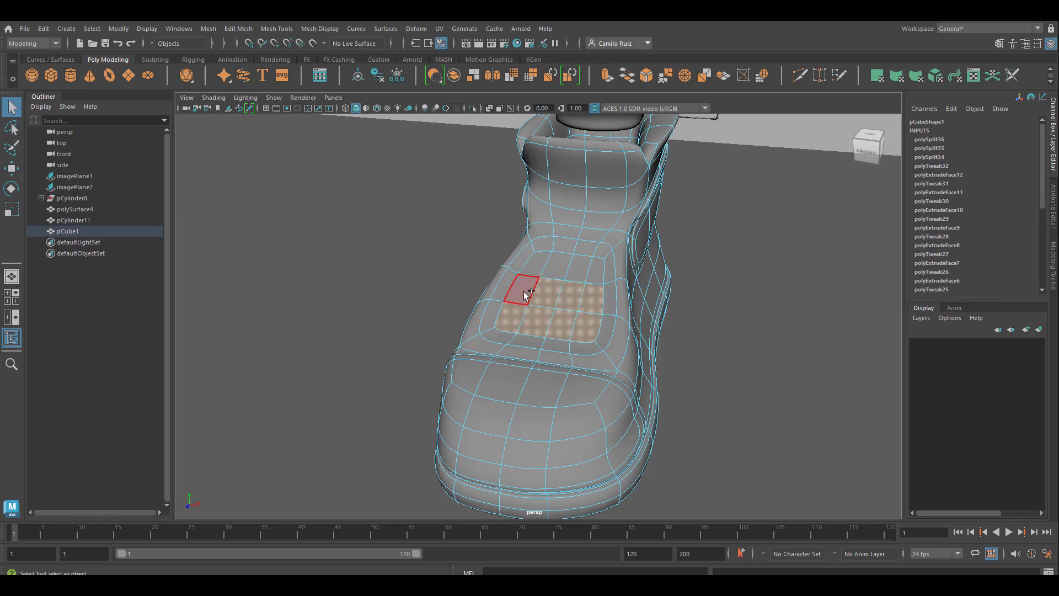
- Extend the face selection over the front half of the shoe and scale it slightly narrower along X in the top view
key(r)
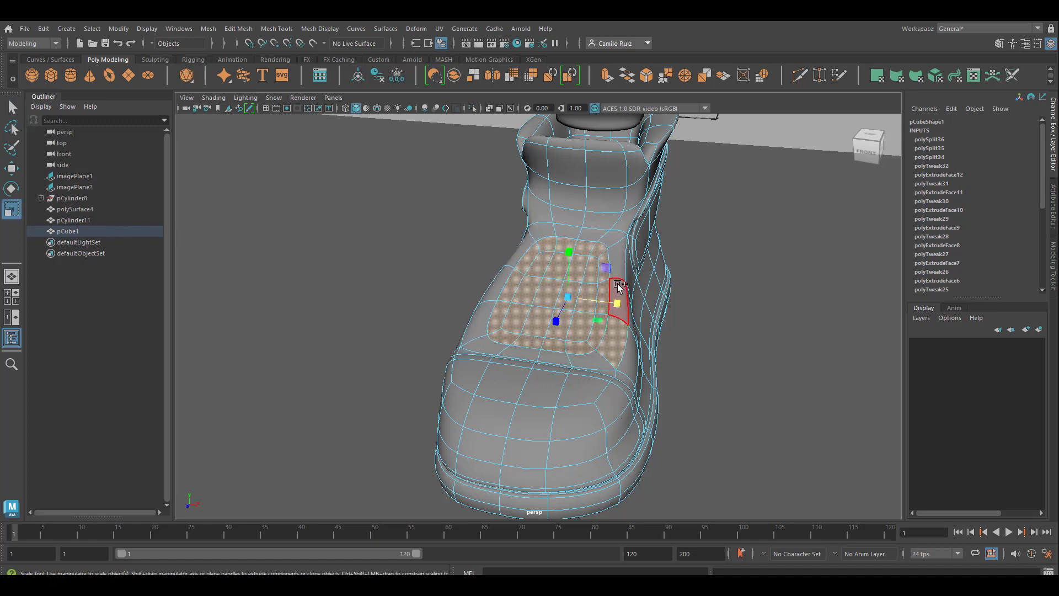
mouse_move(607, 295)
mouse_down()
mouse_move(593, 295)
mouse_move(600, 314)
mouse_up()
drag(624, 282, 499, 315)
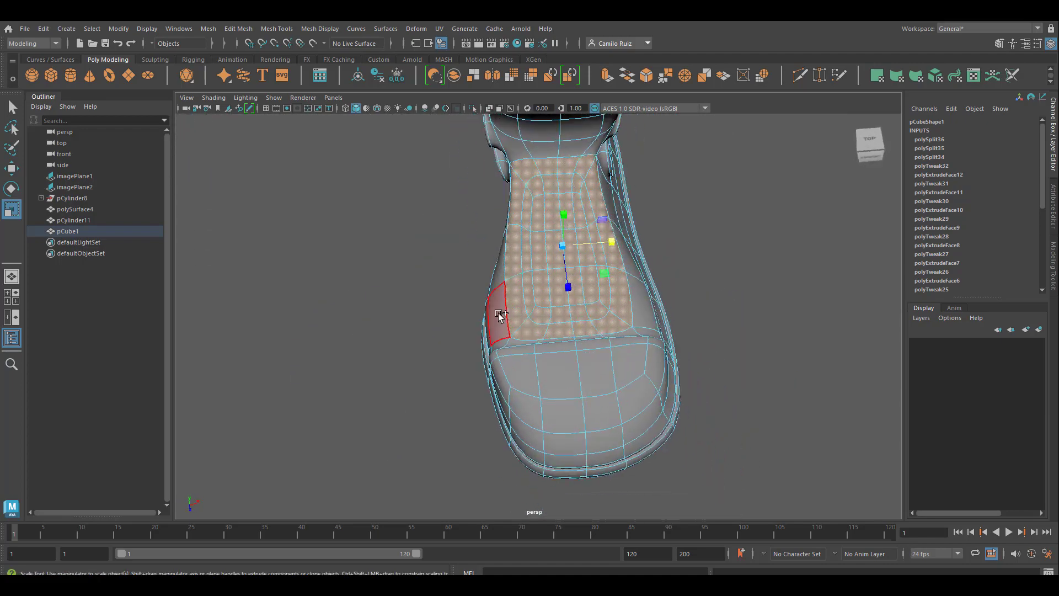
key(space)
key(space)
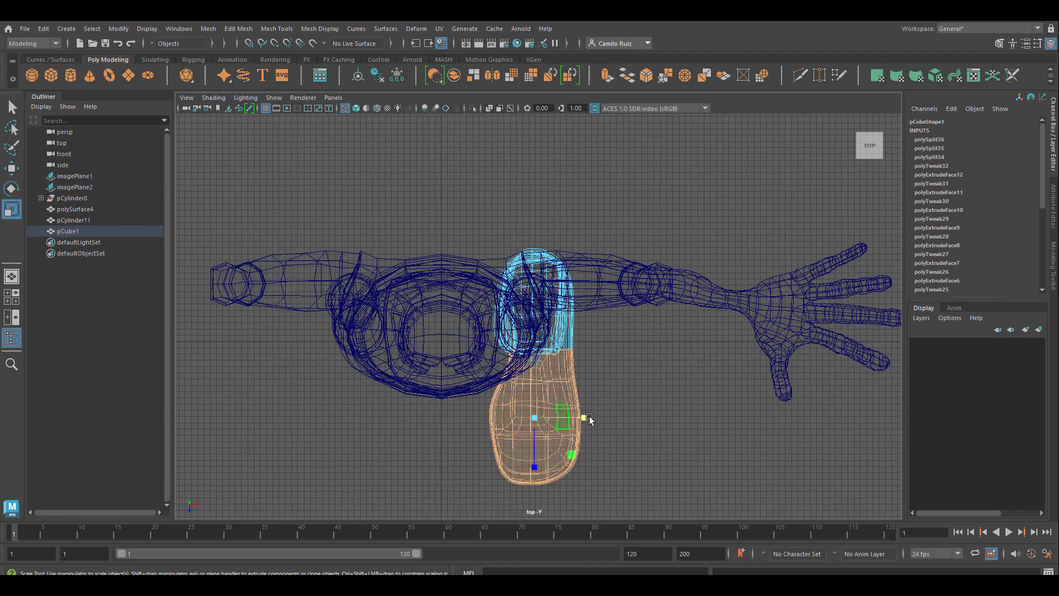
drag(590, 419, 580, 420)
key(space)
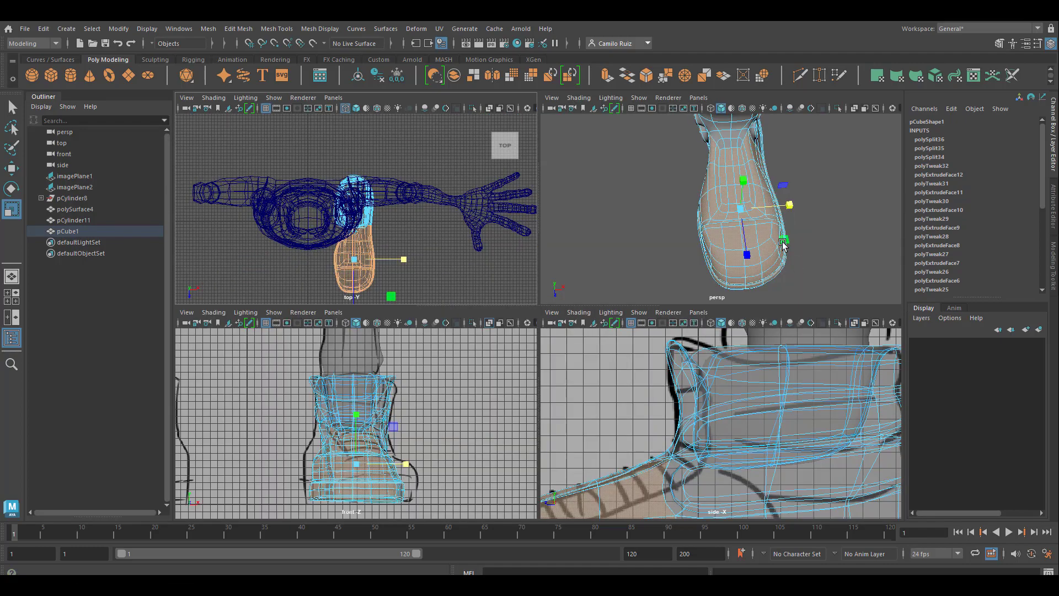
key(space)
click(785, 240)
alt+drag(786, 240, 684, 307)
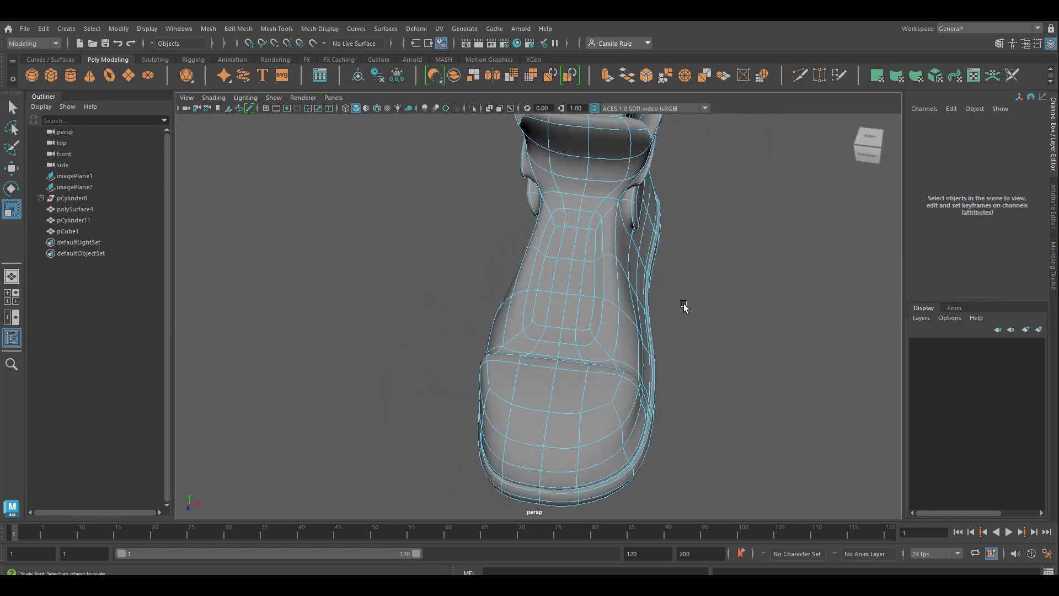
- Select the faces at the toe end of the inset tongue panel and scale them narrower along X
scroll(651, 328, up, 4)
click(622, 343)
shift+click(610, 349)
shift+click(587, 347)
shift+click(559, 343)
shift+click(531, 340)
shift+click(525, 315)
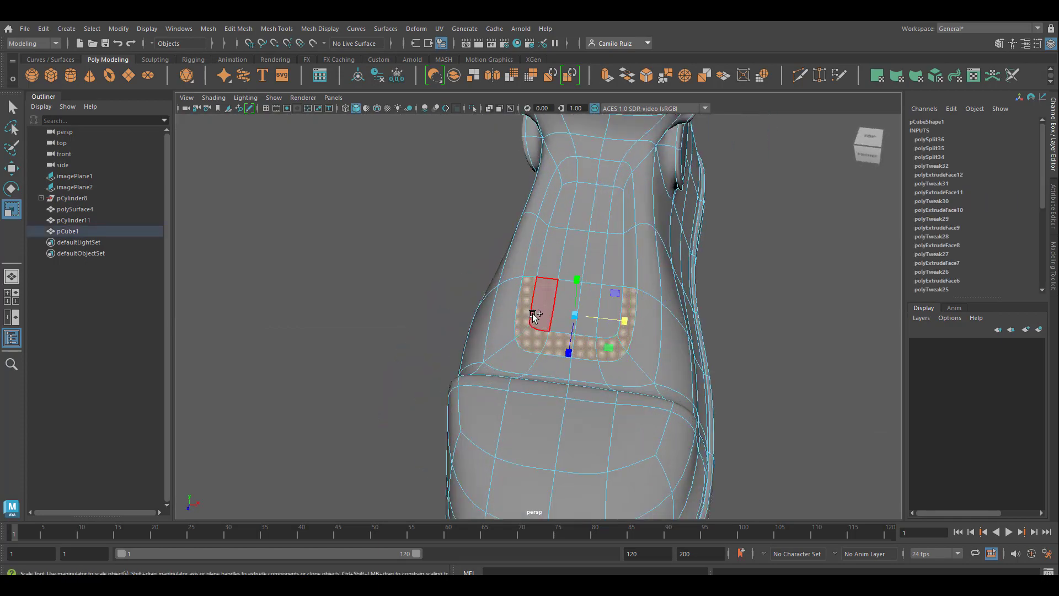
shift+click(543, 309)
shift+click(566, 303)
shift+click(588, 300)
shift+click(610, 301)
drag(628, 322, 496, 332)
click(492, 278)
- Create a NURBS torus and move it above the shoe's instep, at about X 15.9, Y 10, Z 15.2
click(73, 29)
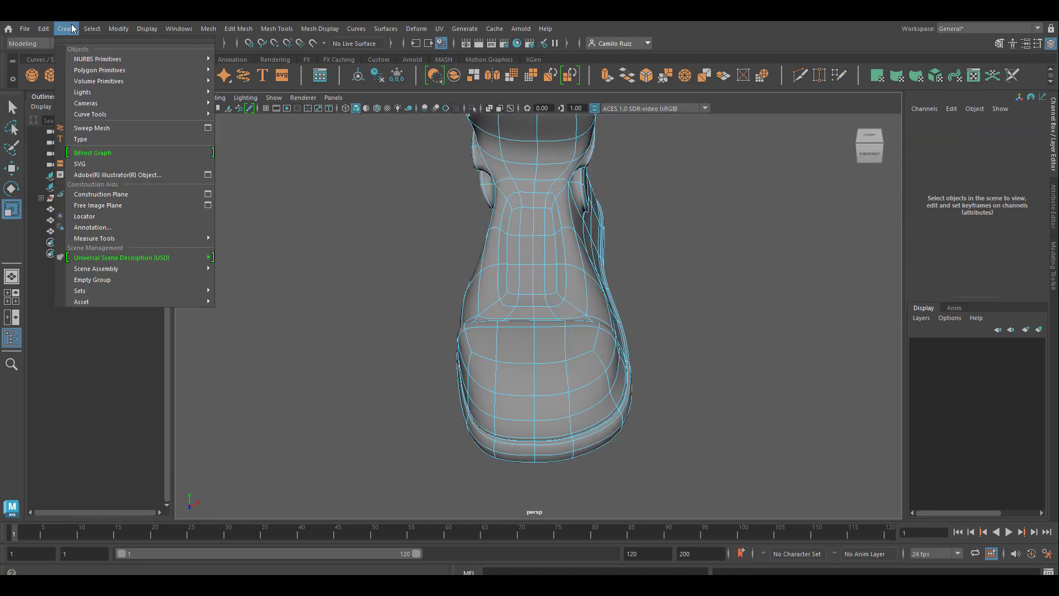
mouse_move(150, 61)
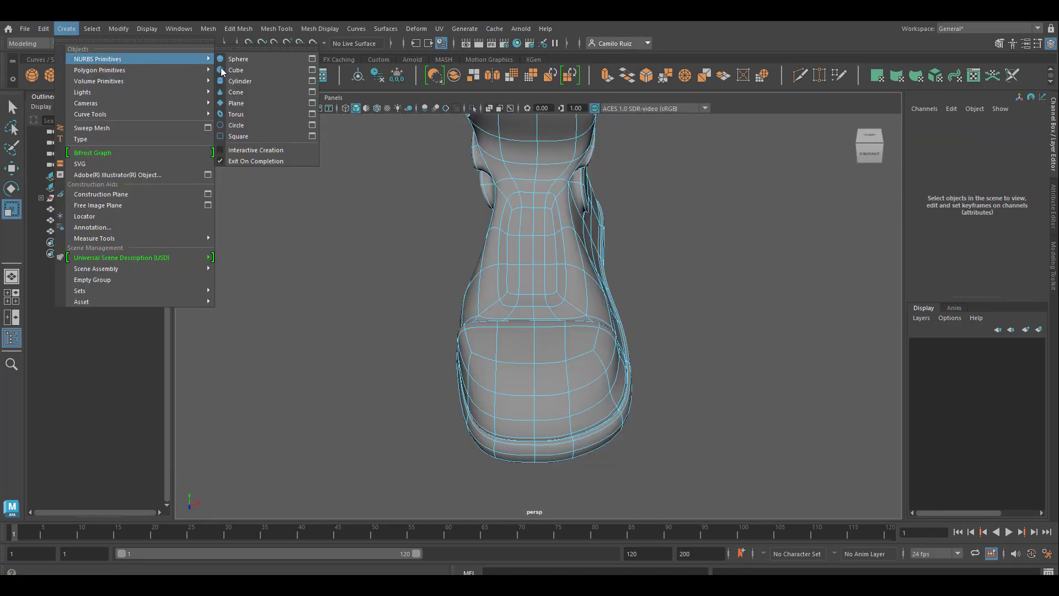
click(256, 114)
click(11, 170)
drag(435, 279, 605, 282)
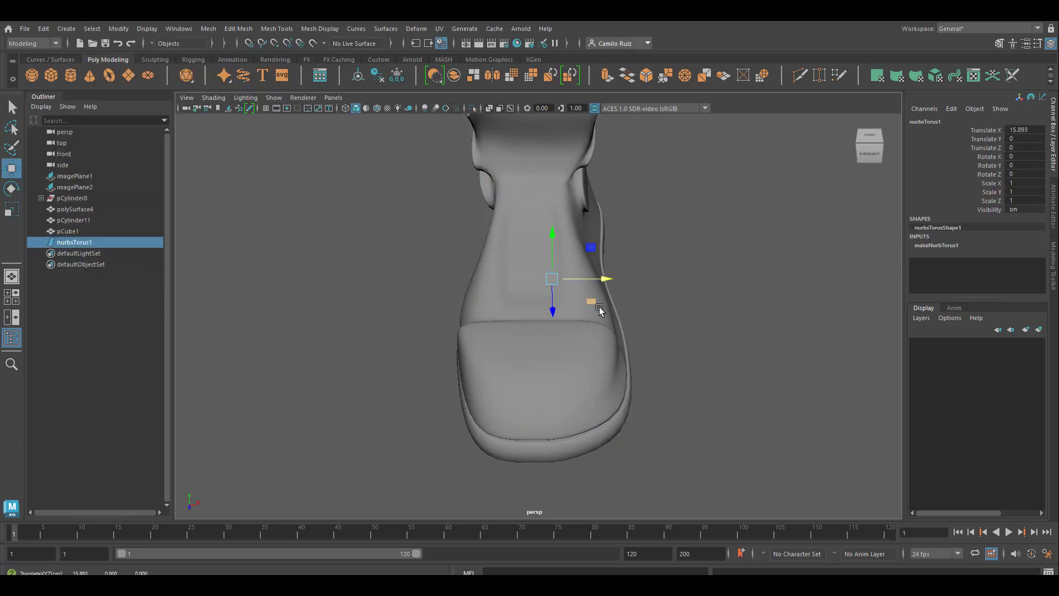
drag(554, 233, 553, 137)
drag(553, 208, 558, 317)
- Expand the torus's creation inputs and set its Rotate X to 90 so the ring stands upright
click(936, 246)
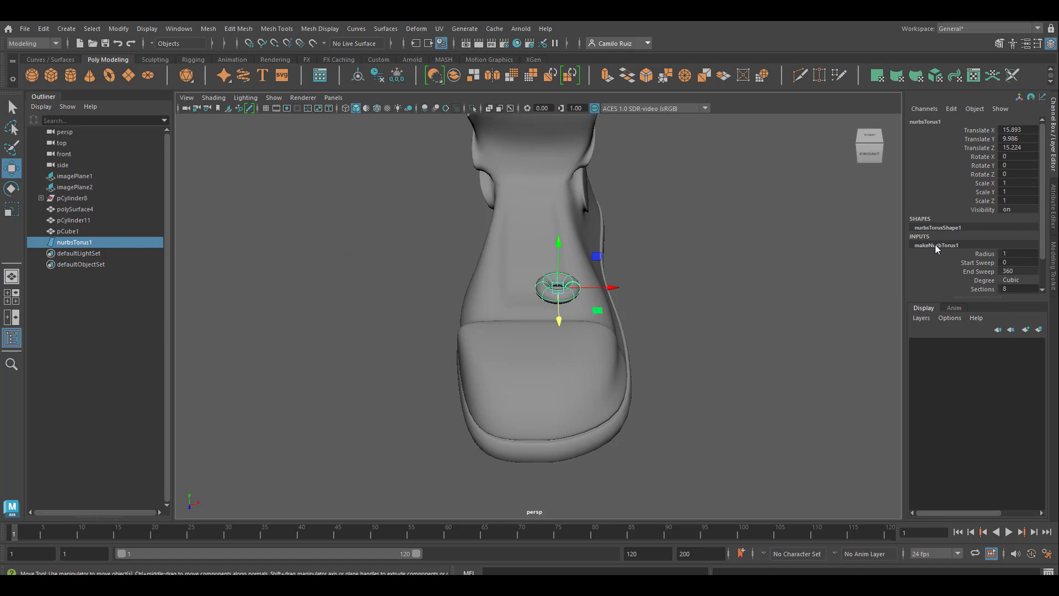
key(e)
click(986, 165)
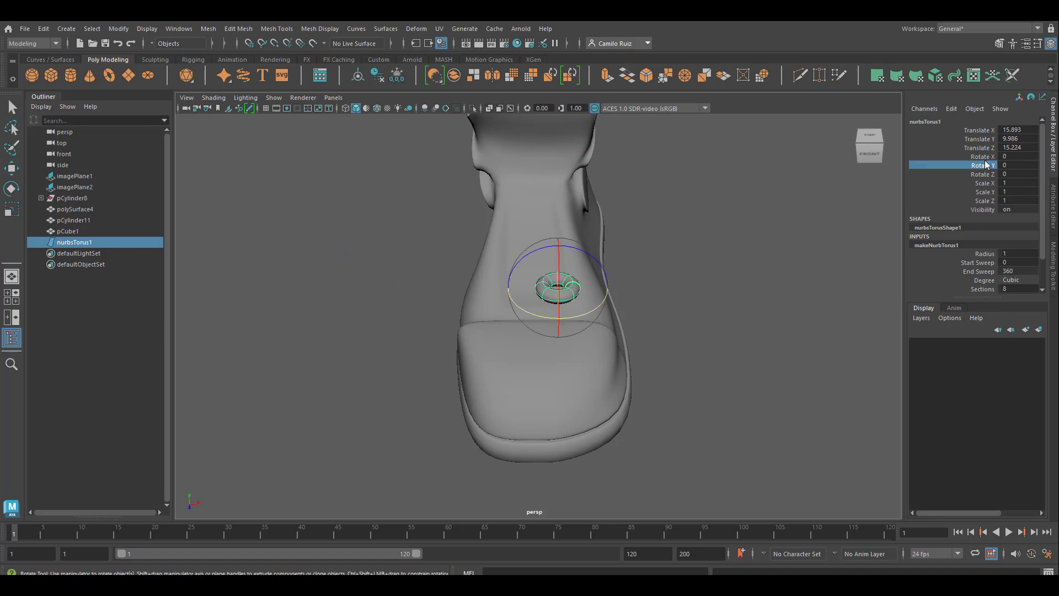
click(985, 156)
double_click(1013, 157)
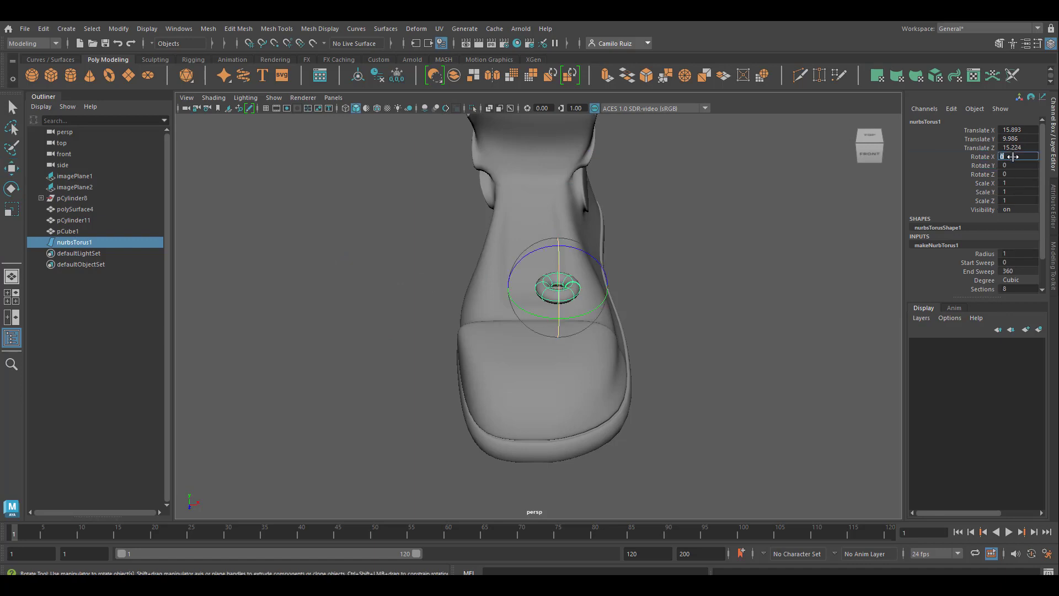
text(90)
key(Return)
- Set the torus's radius to 3.1 and its height ratio to 0.4
click(985, 254)
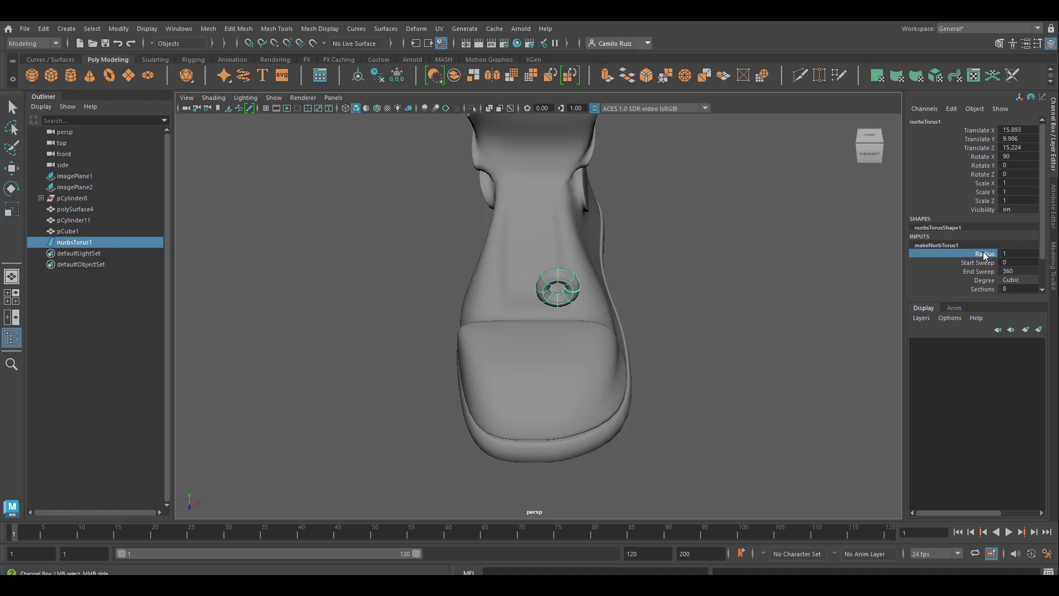
mouse_move(639, 267)
middle_down()
mouse_move(674, 276)
mouse_move(651, 272)
middle_up()
scroll(999, 264, down, 2)
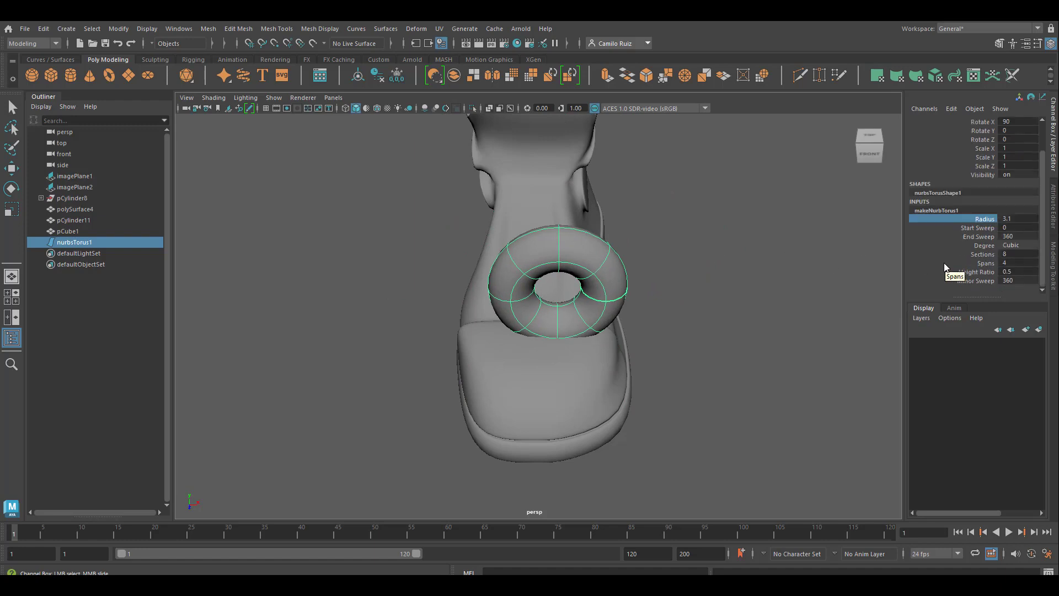
click(989, 273)
middle_drag(819, 273, 811, 274)
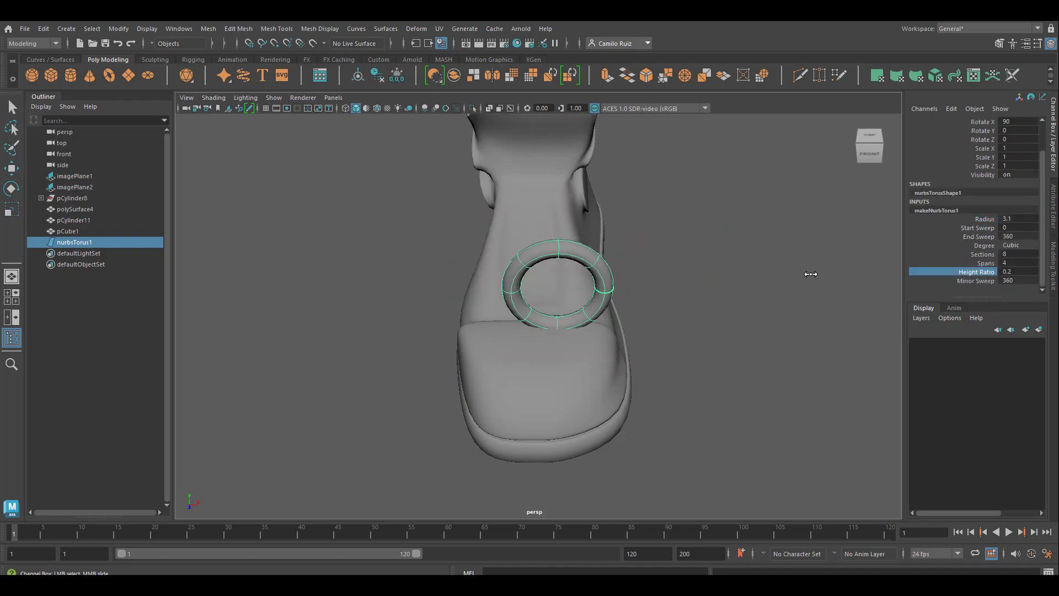
double_click(1022, 272)
text(0.4)
key(Return)
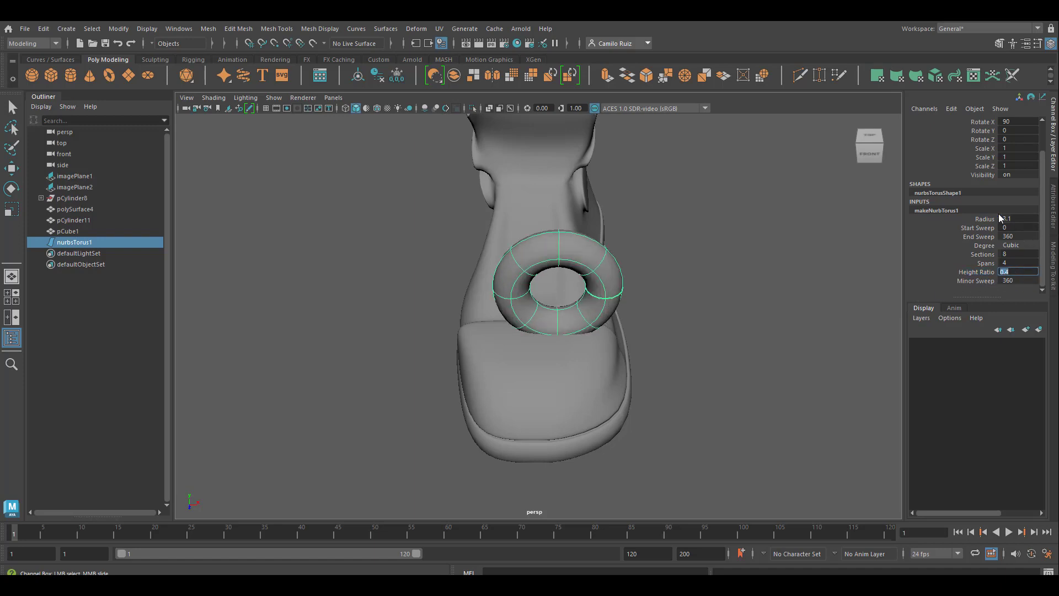
- Reduce the torus's radius and move the ring to the middle of the tongue panel, at about X 14.5
click(985, 219)
middle_drag(732, 264, 700, 265)
key(r)
key(w)
drag(606, 289, 584, 290)
alt+drag(574, 342, 448, 456)
drag(436, 510, 467, 470)
alt+drag(546, 459, 635, 446)
- Set the torus's radius to 2.1 and its height ratio to 0.3
click(985, 220)
middle_drag(825, 229, 786, 229)
click(984, 273)
mouse_move(778, 274)
middle_down()
mouse_move(788, 272)
mouse_move(776, 275)
middle_up()
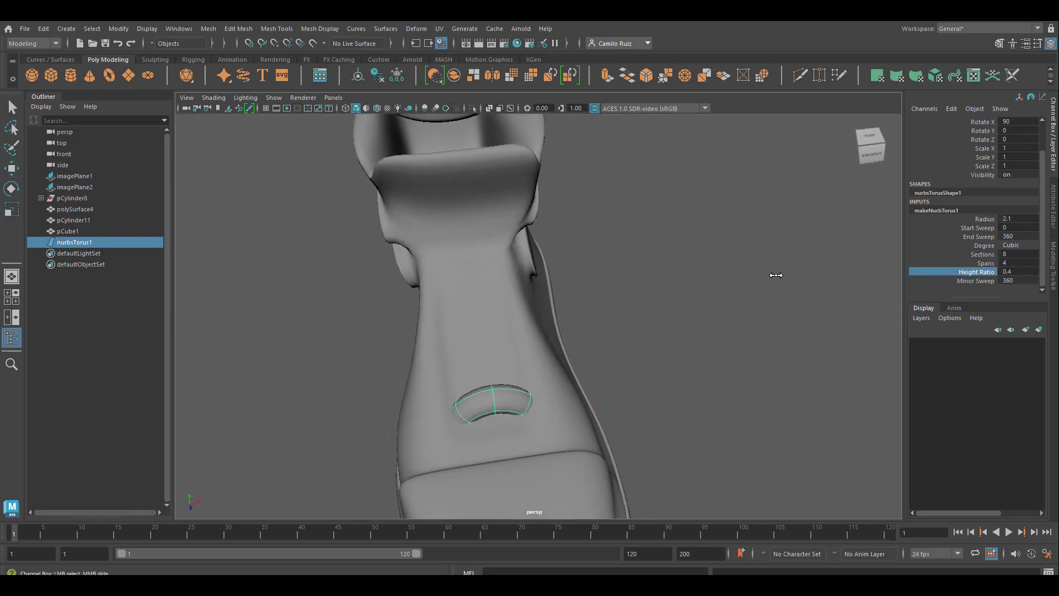
click(1024, 272)
text(0.3)
key(Return)
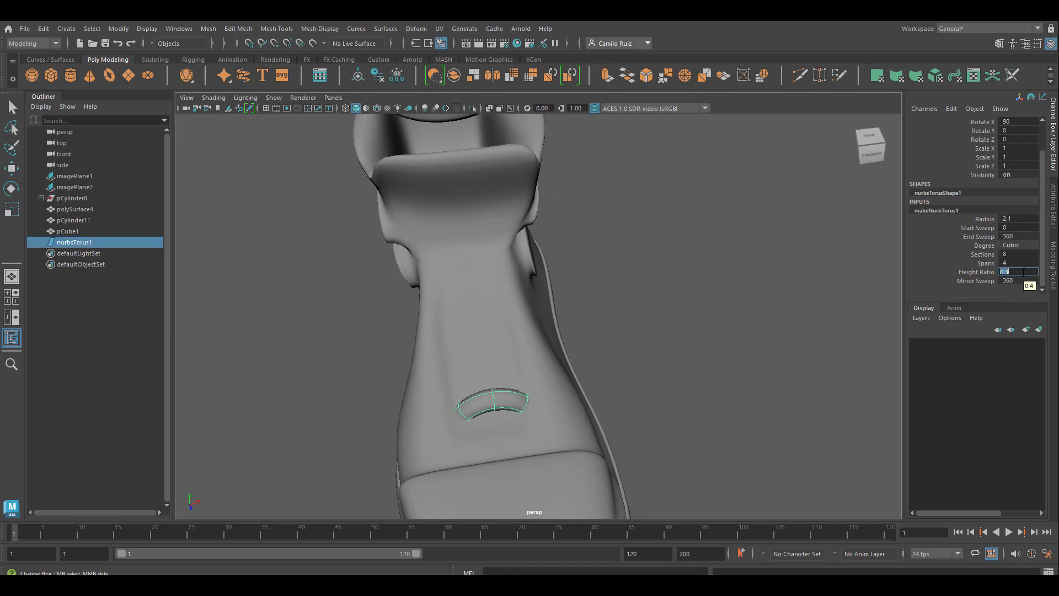
- Move the torus up and back in front of the upper tongue, at about Z 11.4
click(11, 170)
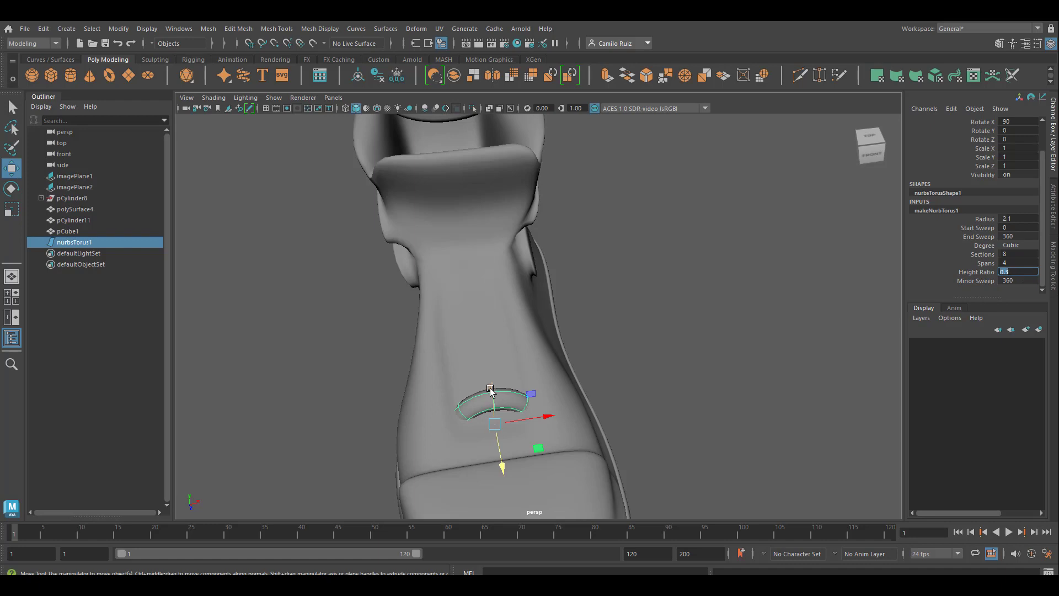
drag(490, 391, 497, 386)
alt+drag(498, 386, 485, 168)
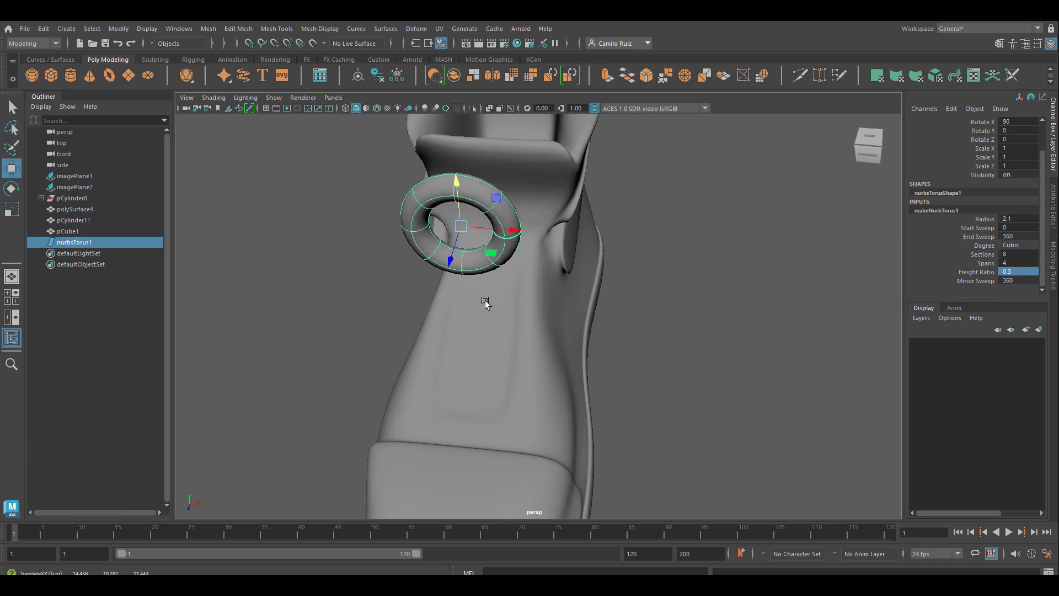
mouse_move(485, 303)
alt+mouse_down()
mouse_move(509, 275)
mouse_move(485, 369)
mouse_move(449, 374)
alt+mouse_up()
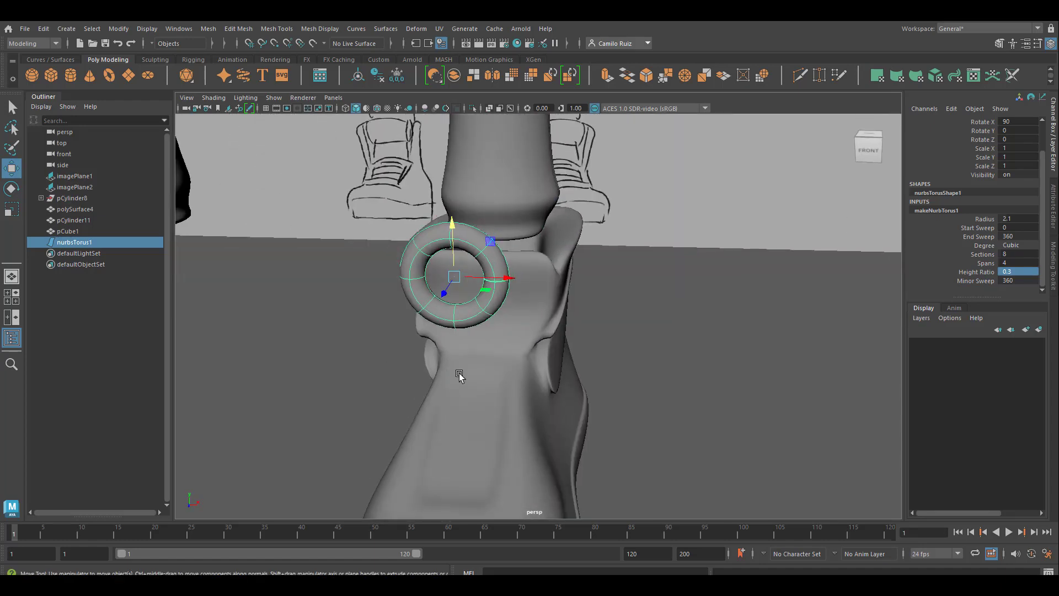
scroll(504, 293, up, 6)
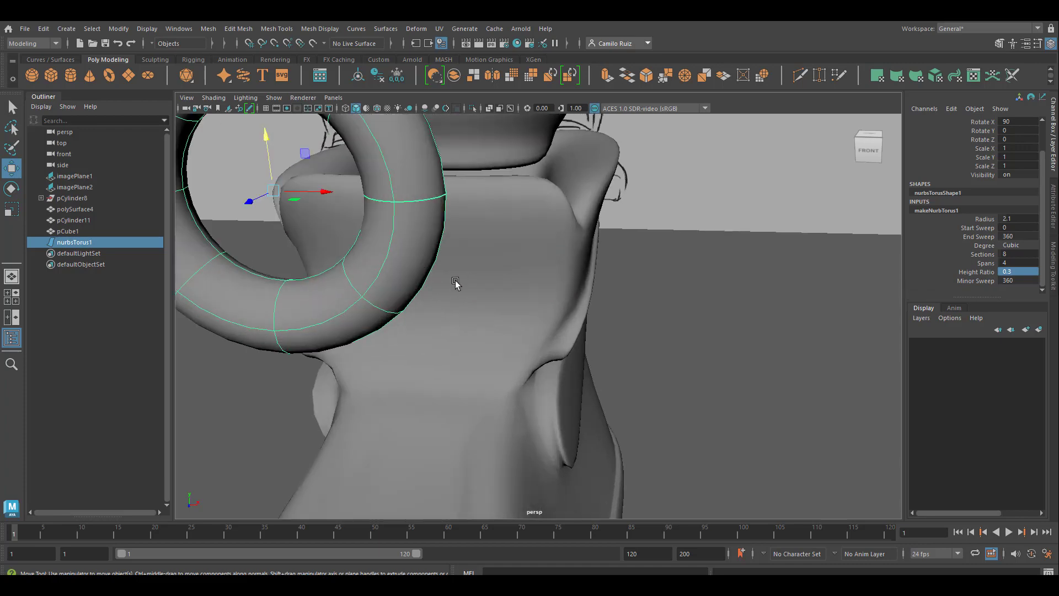
scroll(450, 282, up, 1)
alt+middle_drag(449, 280, 629, 314)
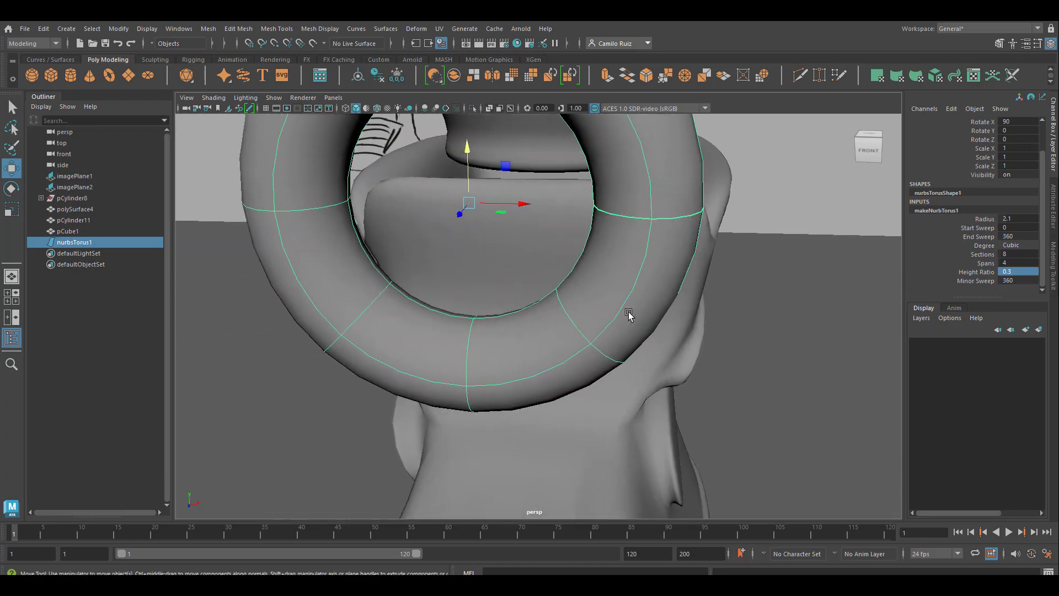
scroll(624, 314, down, 2)
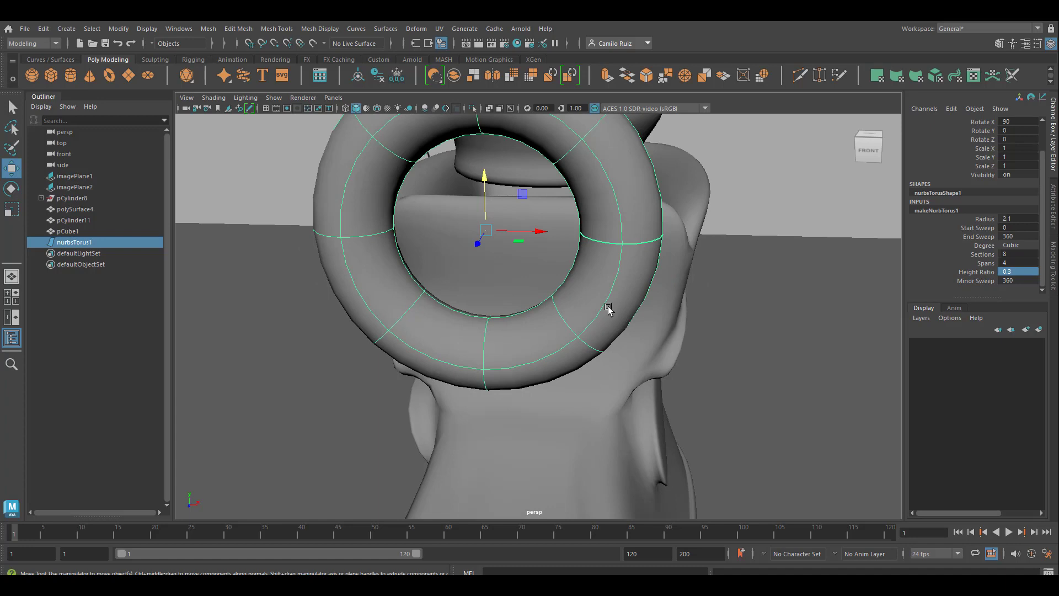
scroll(570, 338, down, 3)
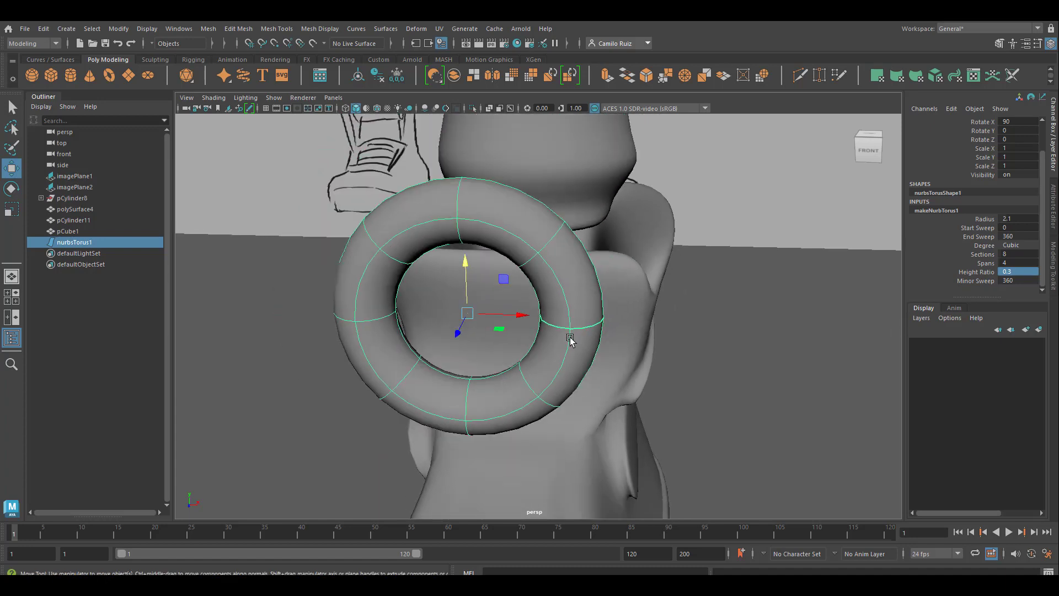
- Select the torus's inner hull and scale it outward to widen the ring's opening
right_drag(551, 253, 590, 261)
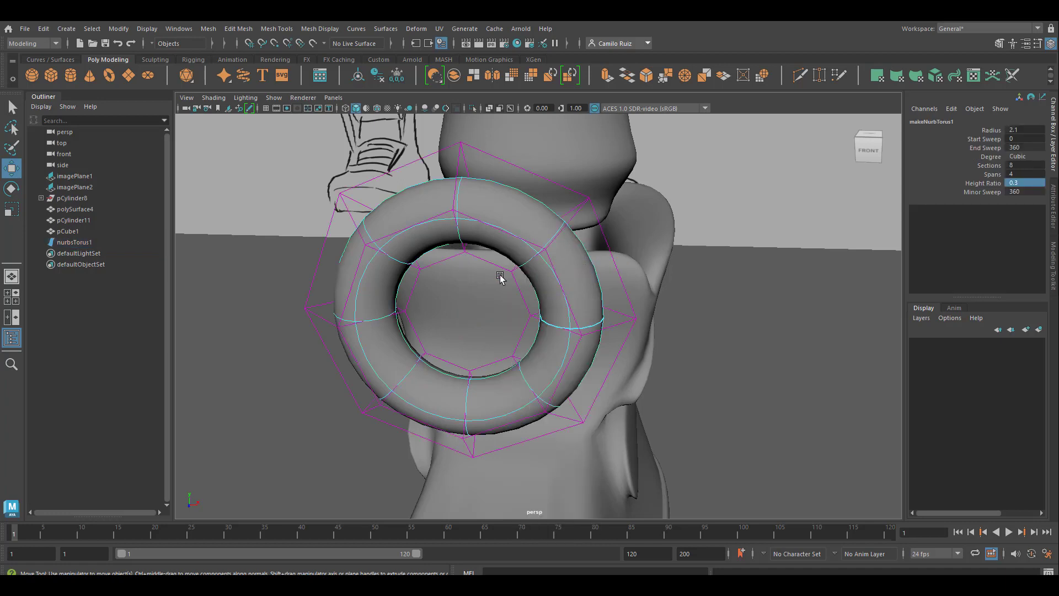
mouse_move(509, 268)
right_down()
mouse_move(479, 265)
mouse_move(513, 270)
mouse_move(489, 269)
right_up()
click(466, 260)
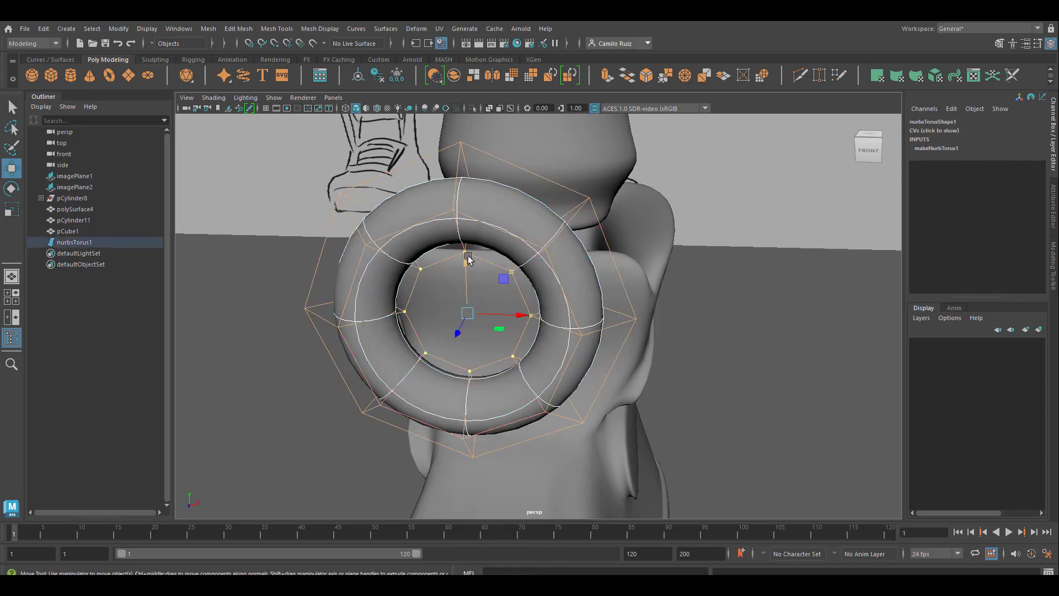
click(12, 209)
drag(469, 315, 537, 334)
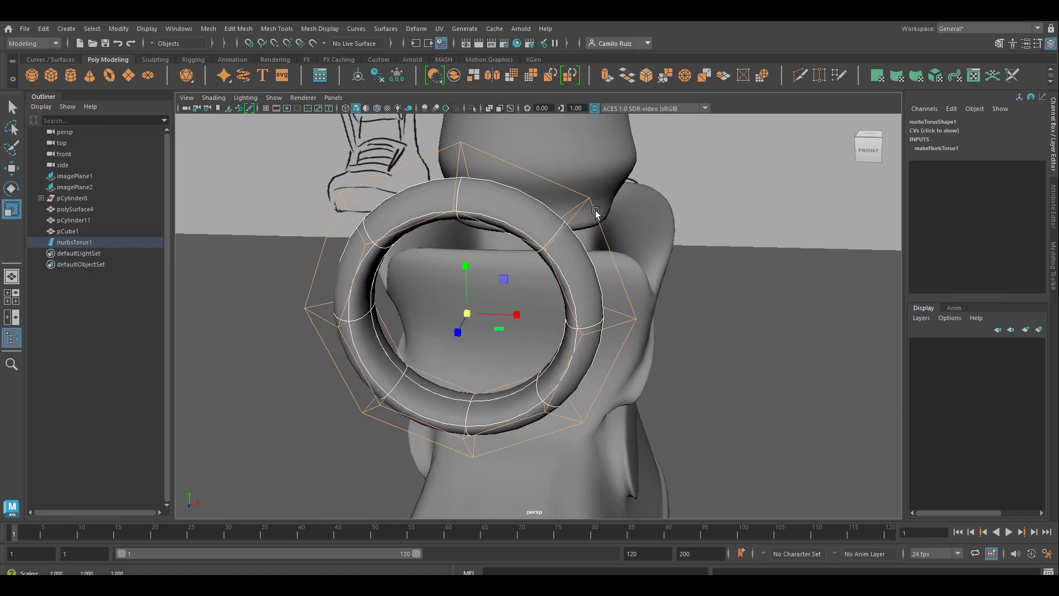
- Scale the torus's outer hull inward to thin the ring and return the torus to object mode
drag(468, 322, 430, 316)
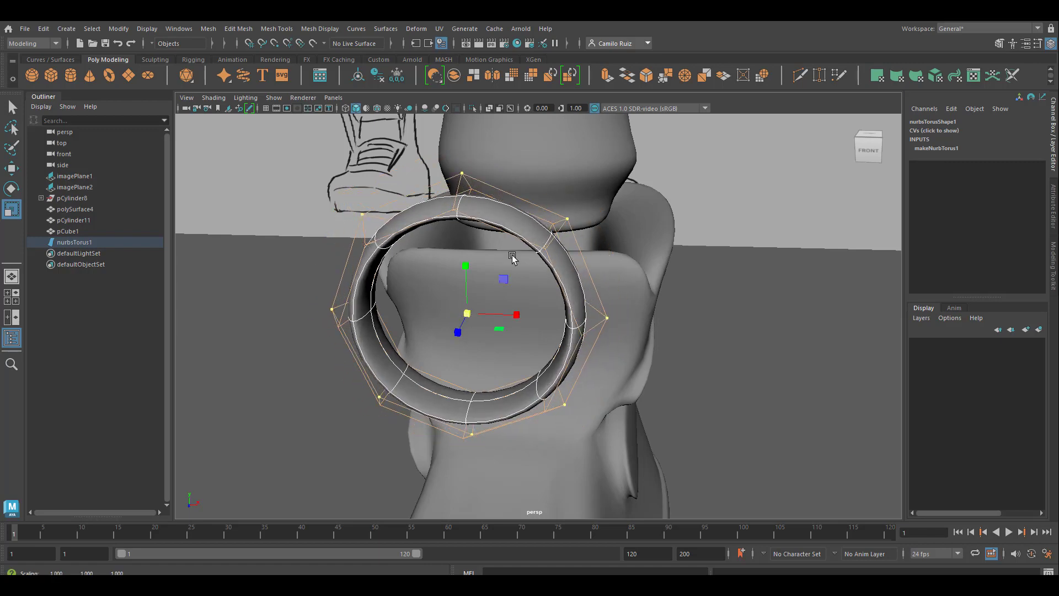
mouse_move(536, 271)
alt+mouse_down()
mouse_move(542, 281)
mouse_move(533, 278)
alt+mouse_up()
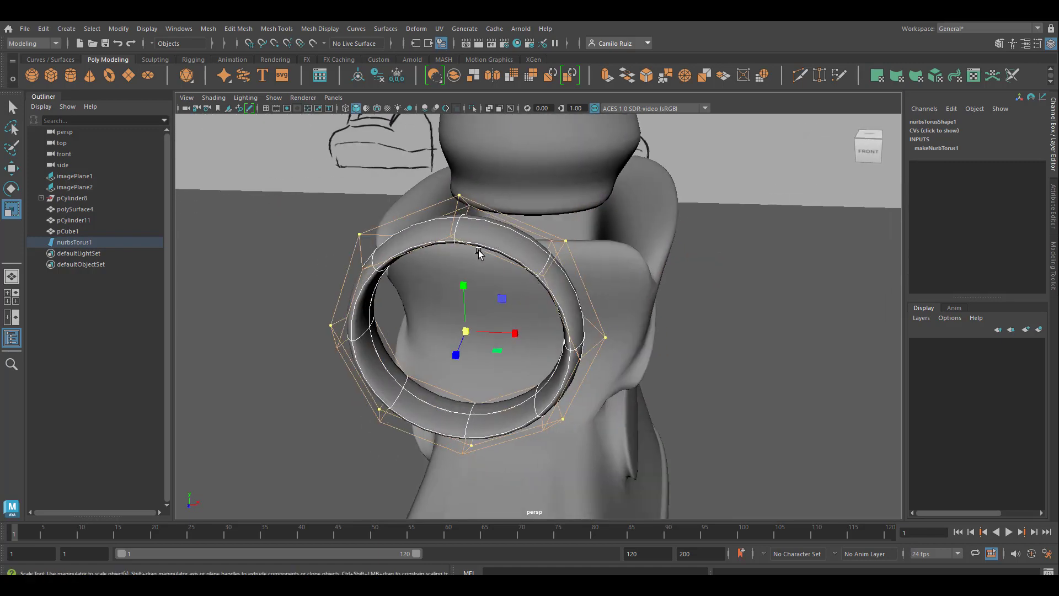
alt+drag(562, 362, 587, 358)
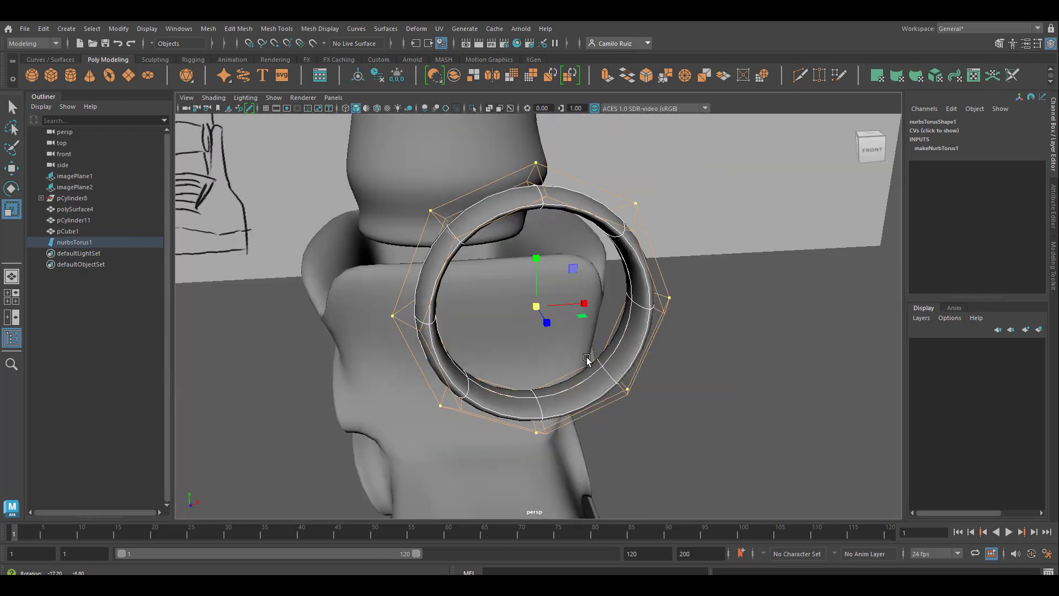
key(w)
right_drag(556, 193, 609, 187)
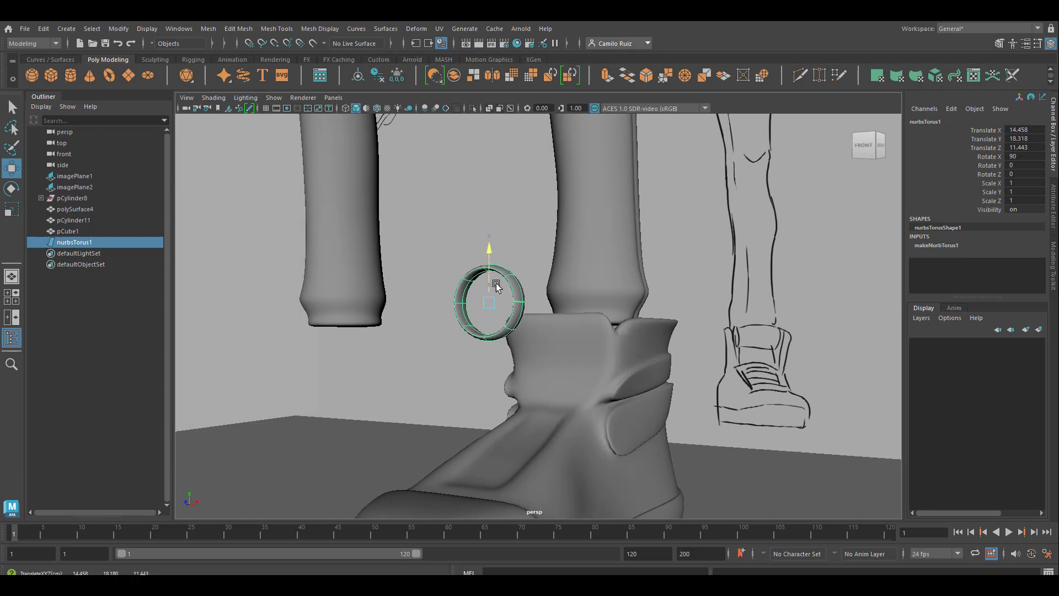
- Reposition the thinned ring in front of the tongue at Translate Y 16.755 and Translate Z 12.961
drag(505, 257, 494, 402)
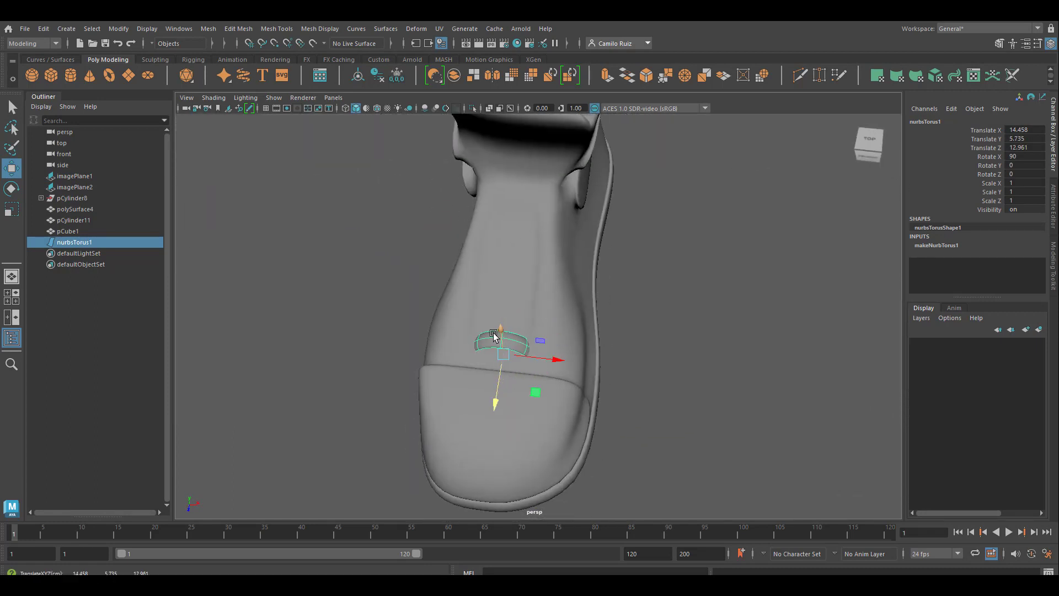
drag(494, 333, 478, 149)
mouse_move(499, 205)
alt+mouse_down()
mouse_move(538, 276)
mouse_move(544, 238)
mouse_move(549, 381)
mouse_move(551, 372)
alt+mouse_up()
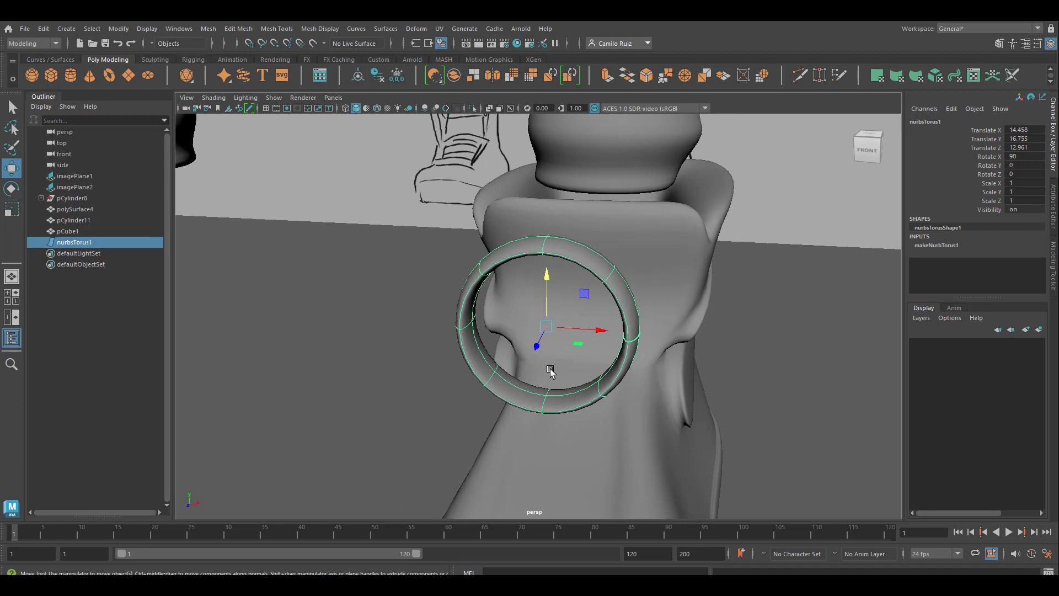
- Detach the torus surface at the cross-section isoparm on the ring's left side
right_click(622, 280)
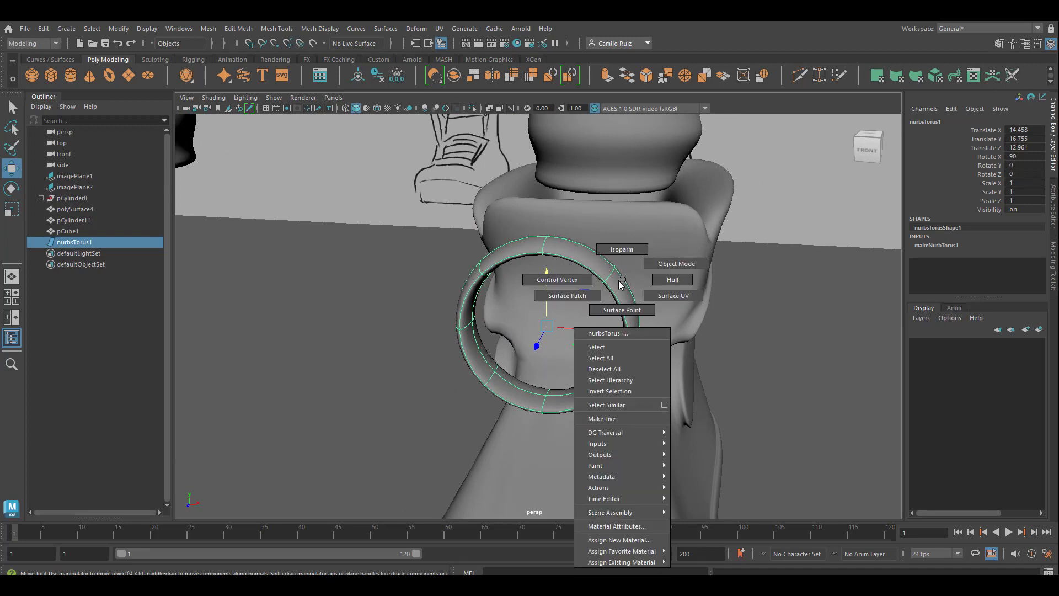
click(622, 250)
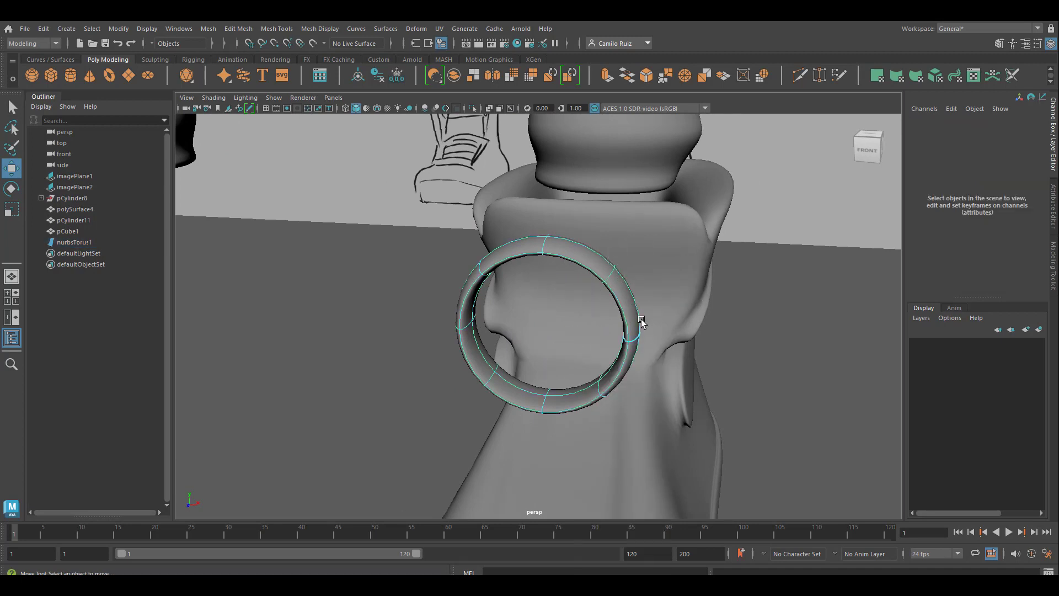
click(464, 328)
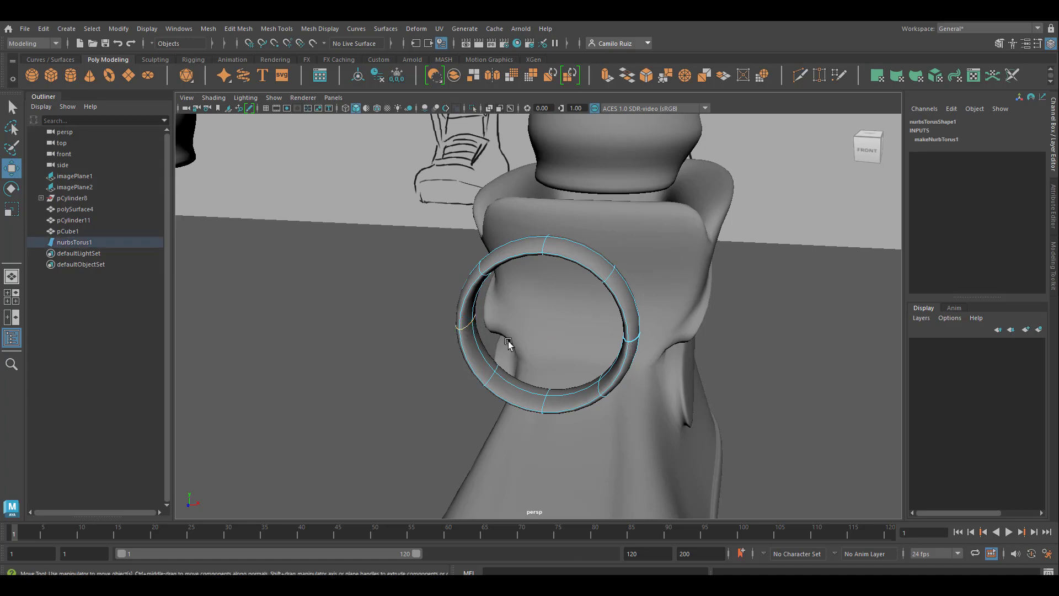
click(353, 28)
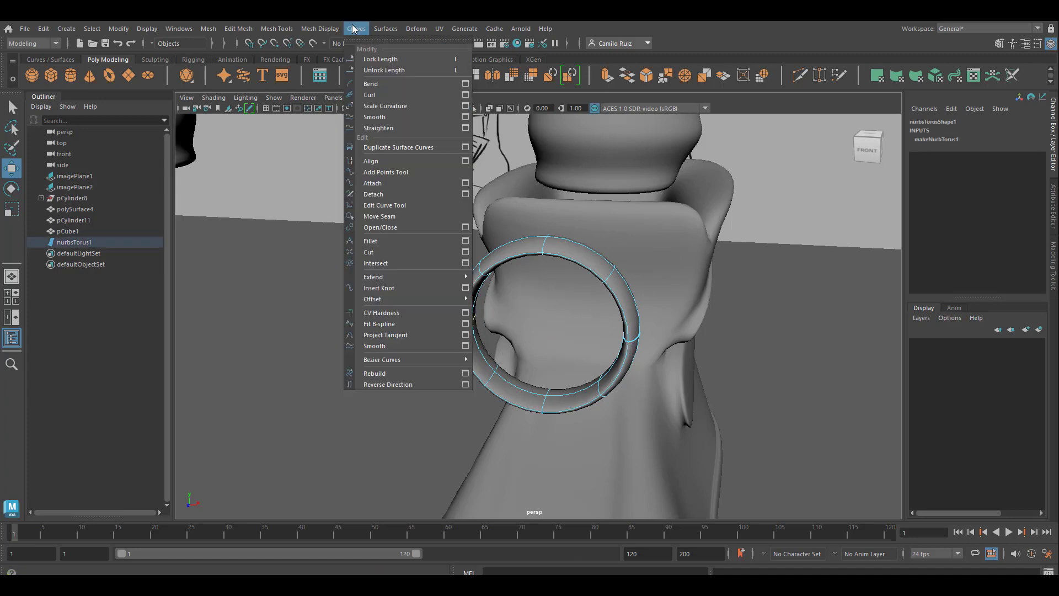
click(381, 194)
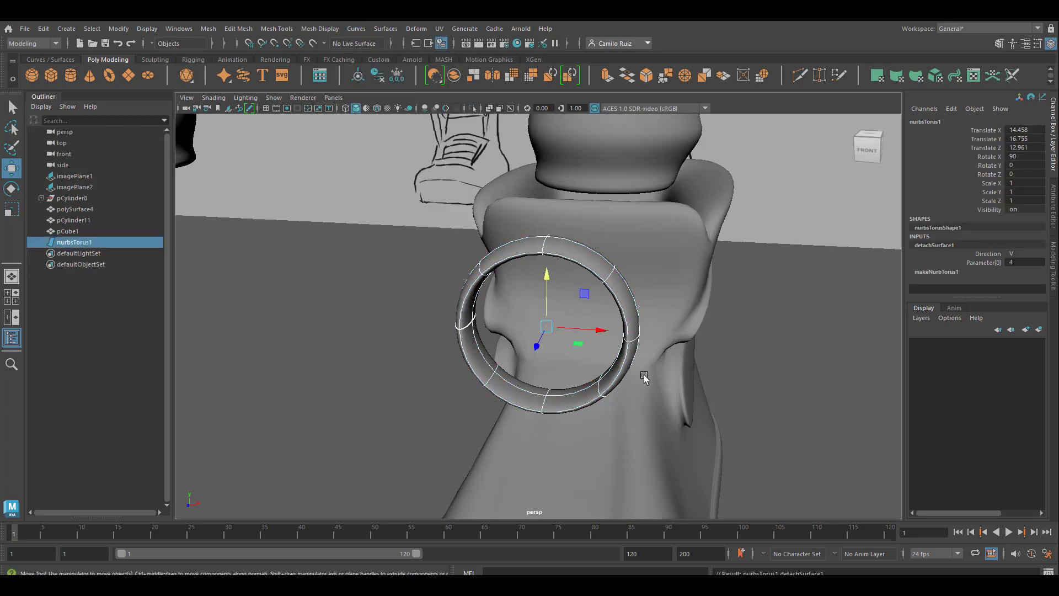
- Detach the torus at the isoparm on its right side and delete the separated lower half of the ring
alt+drag(634, 343, 325, 345)
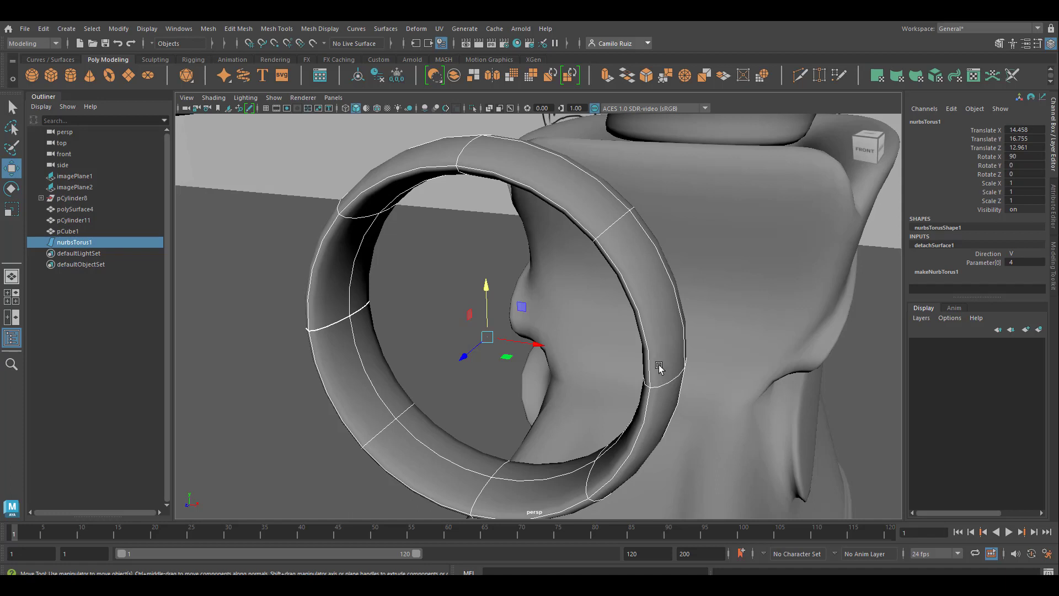
right_drag(660, 368, 654, 265)
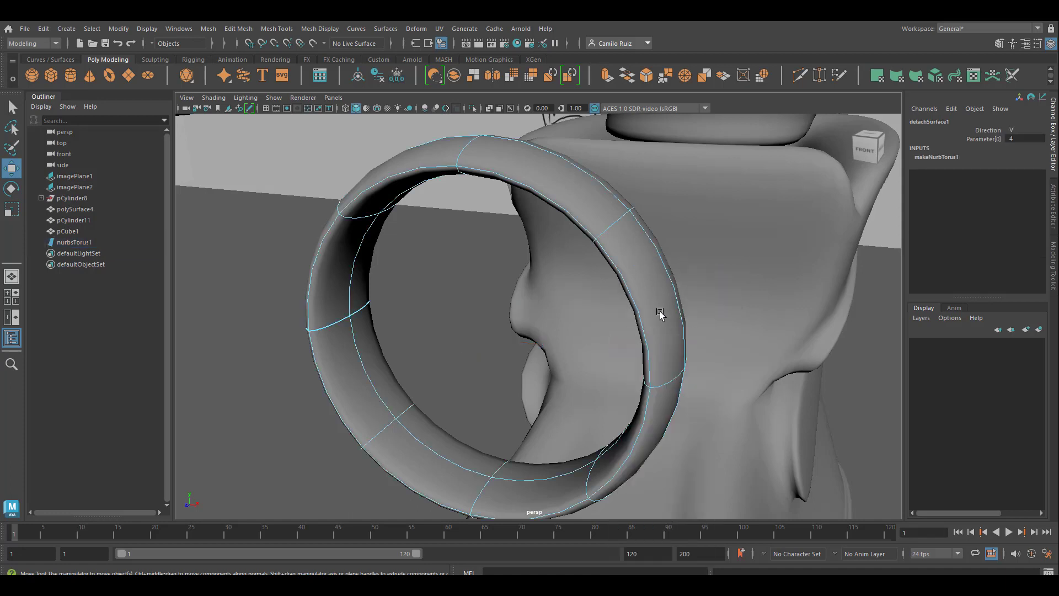
click(662, 386)
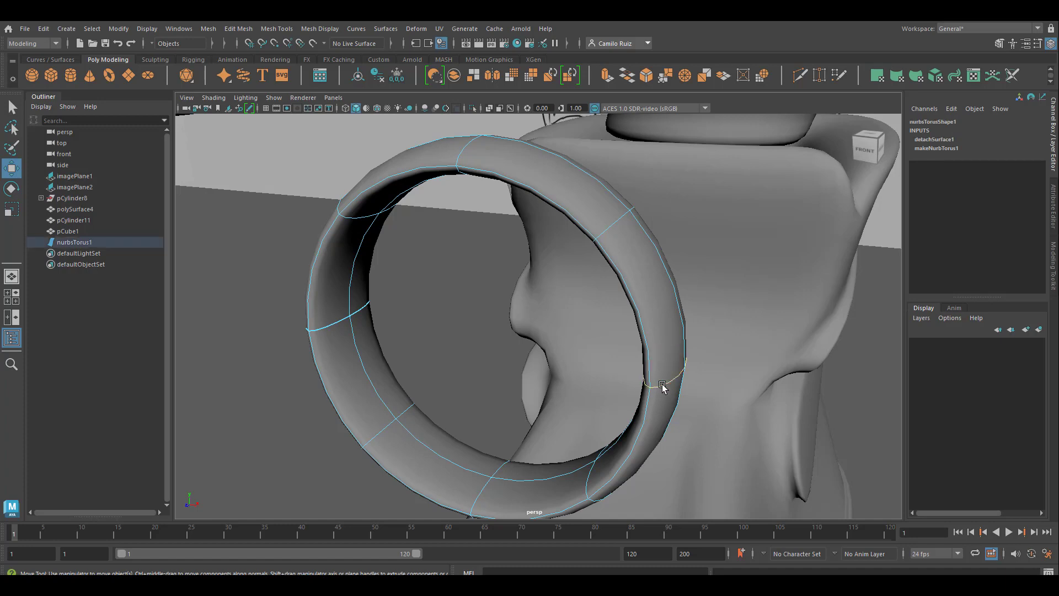
click(361, 31)
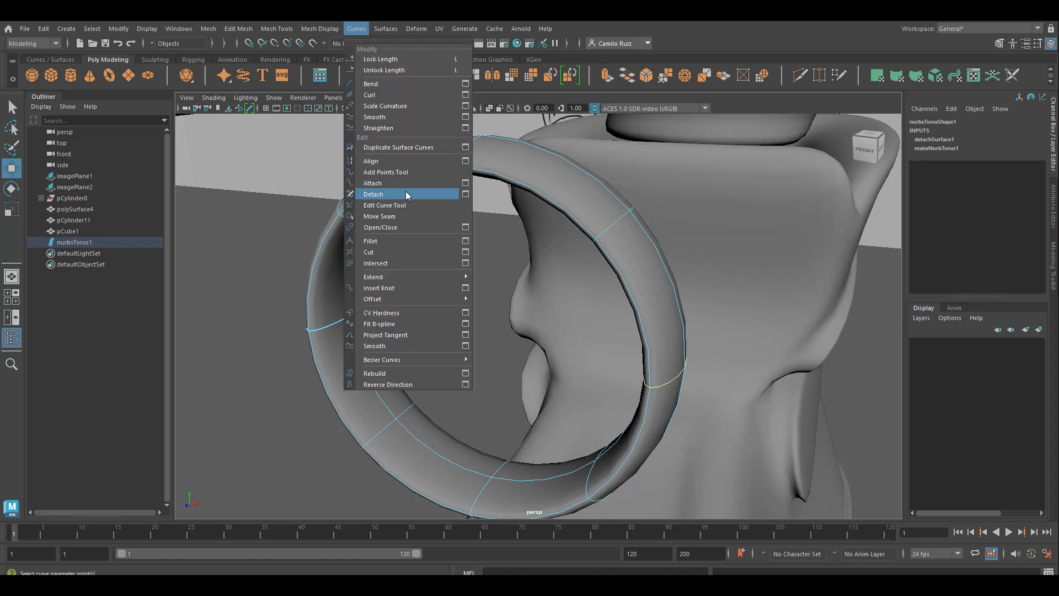
click(406, 194)
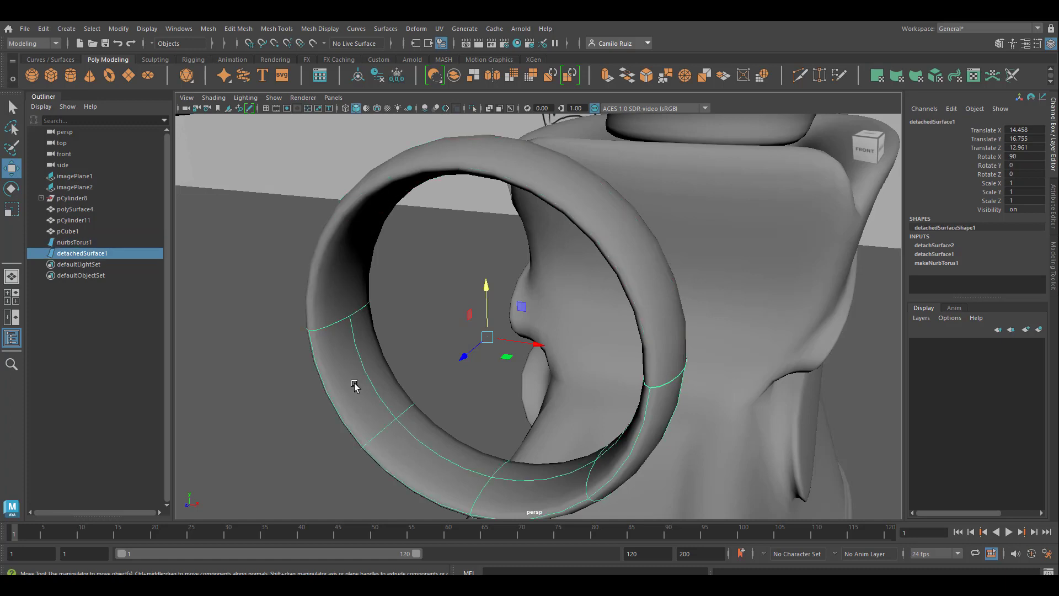
key(Delete)
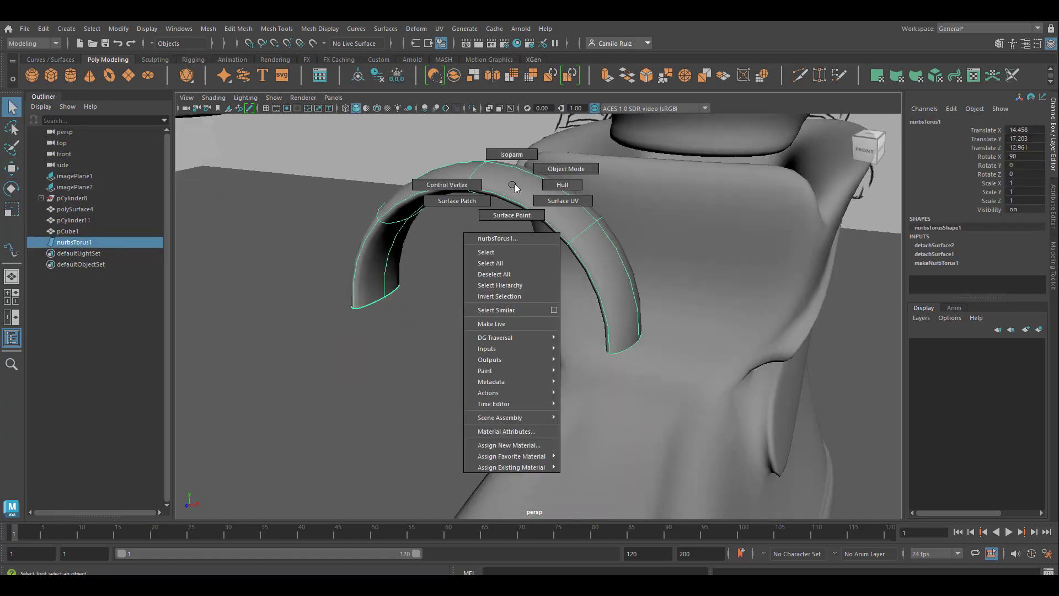
- Insert a new isoparm close to each open end of the remaining half ring
click(512, 155)
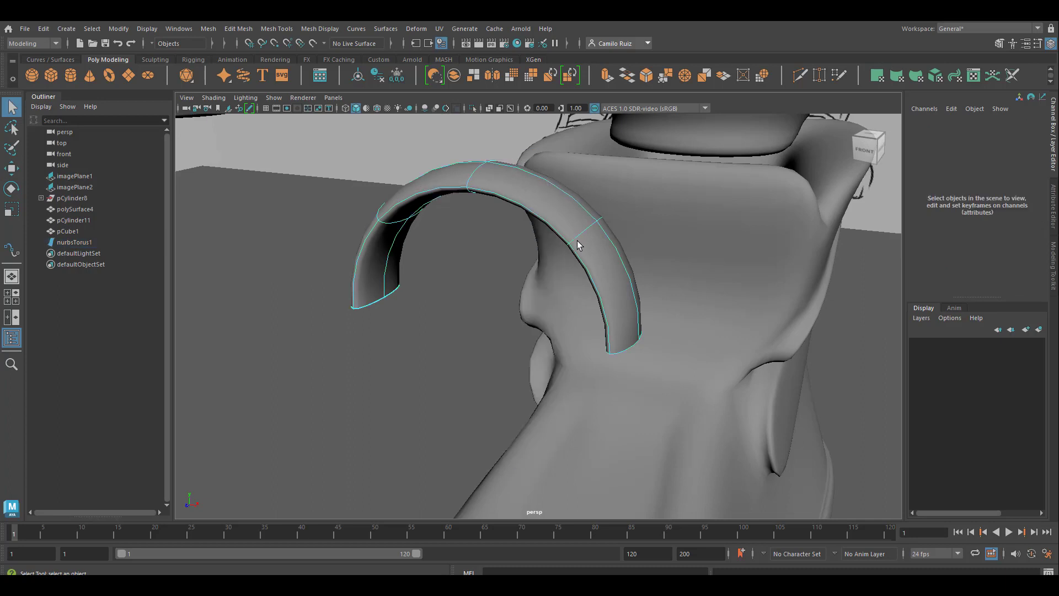
click(614, 344)
key(Caps_Lock)
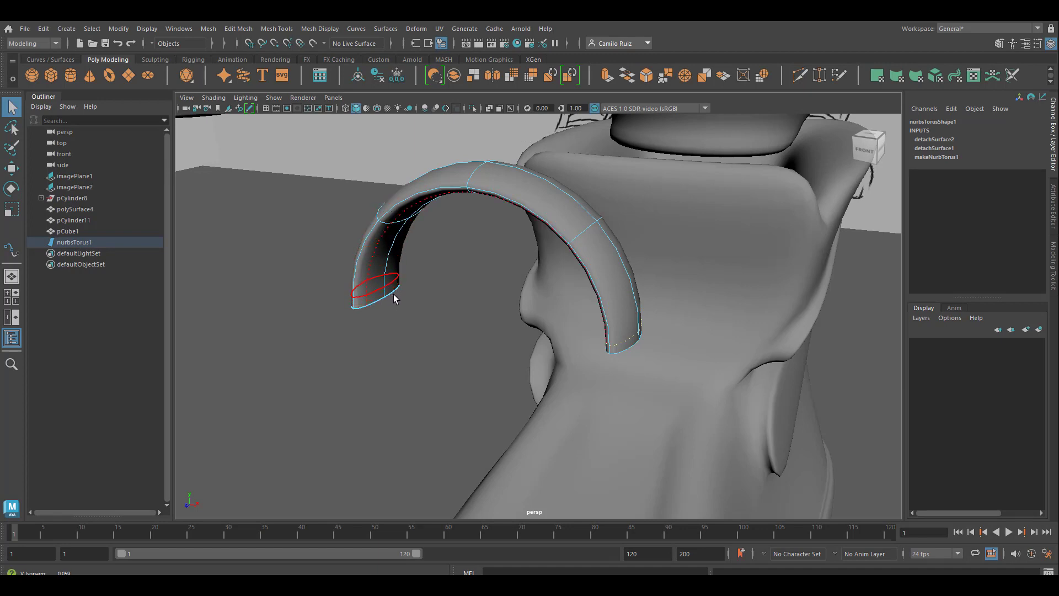
click(386, 29)
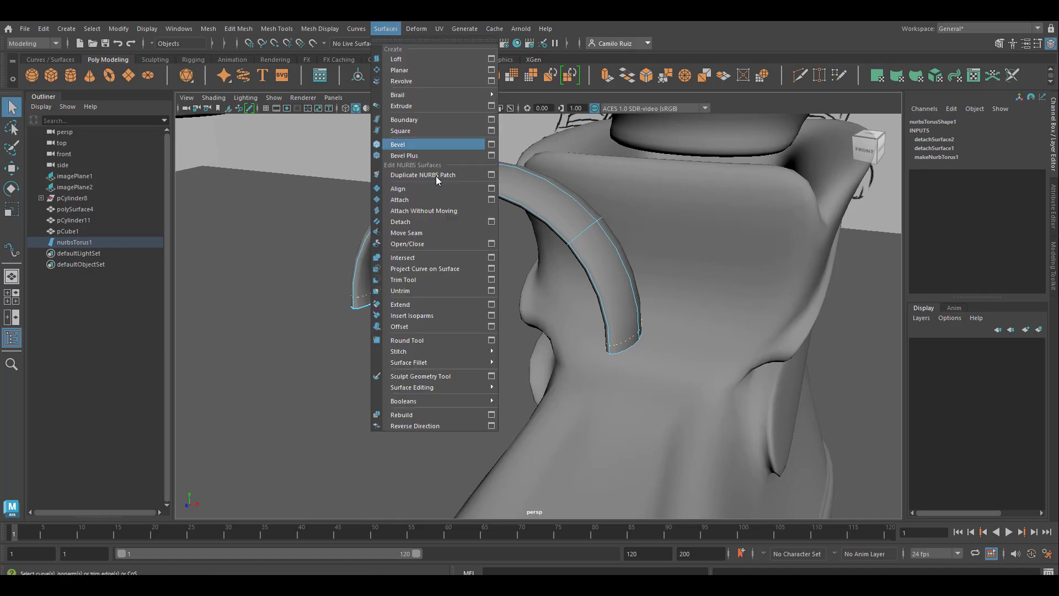
click(420, 316)
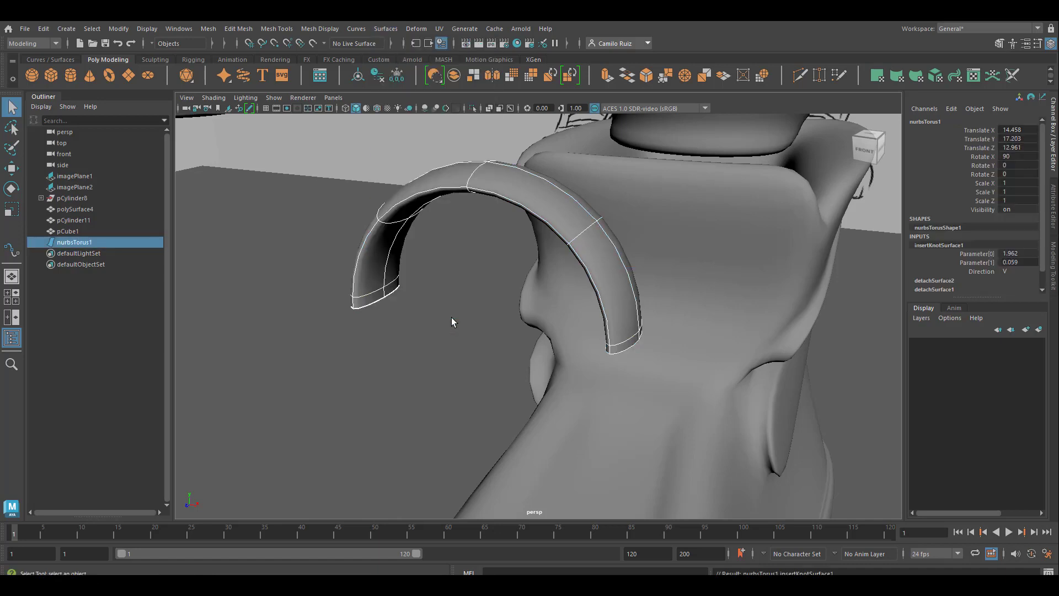
- Rebuild the half ring's surface as Uniform with its CVs kept
click(385, 29)
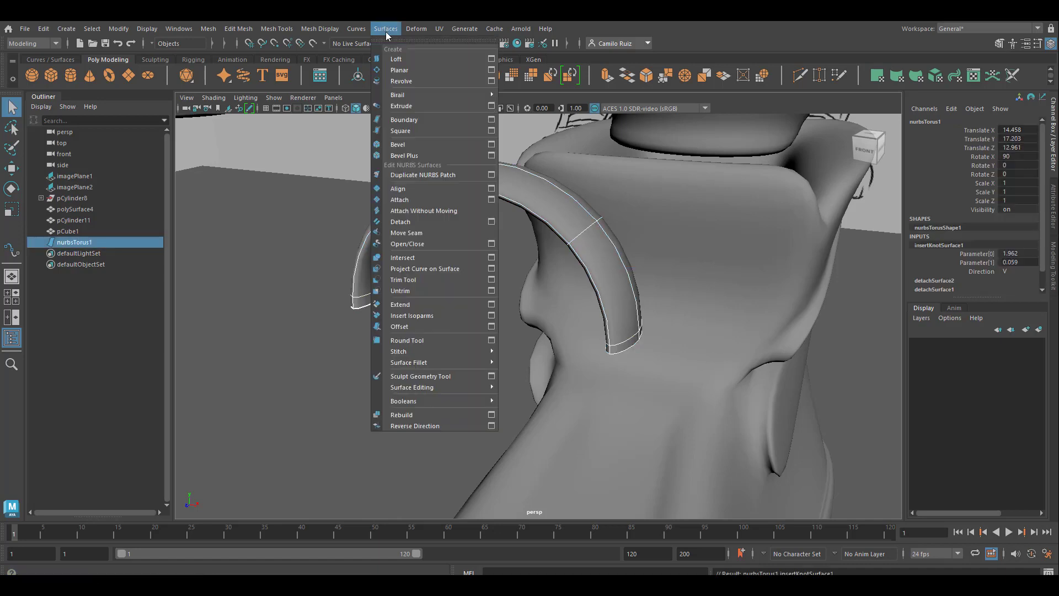
click(492, 415)
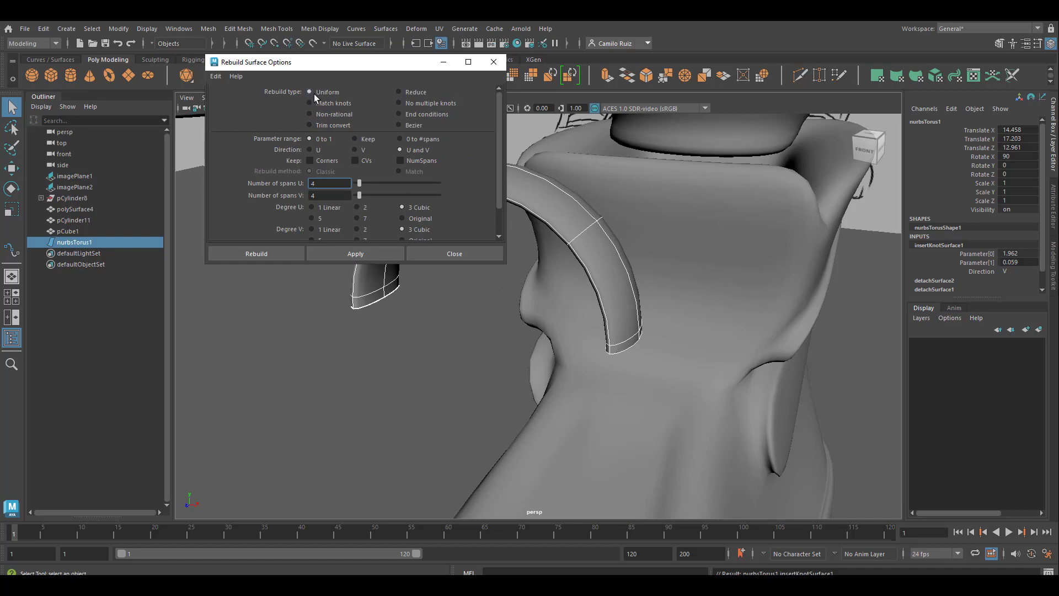
click(356, 160)
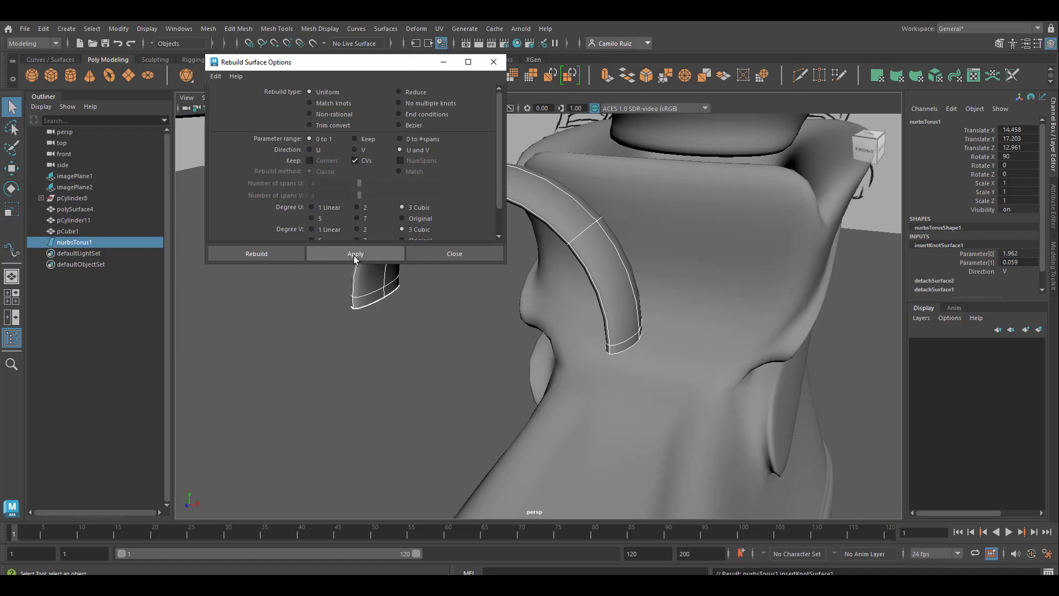
click(277, 256)
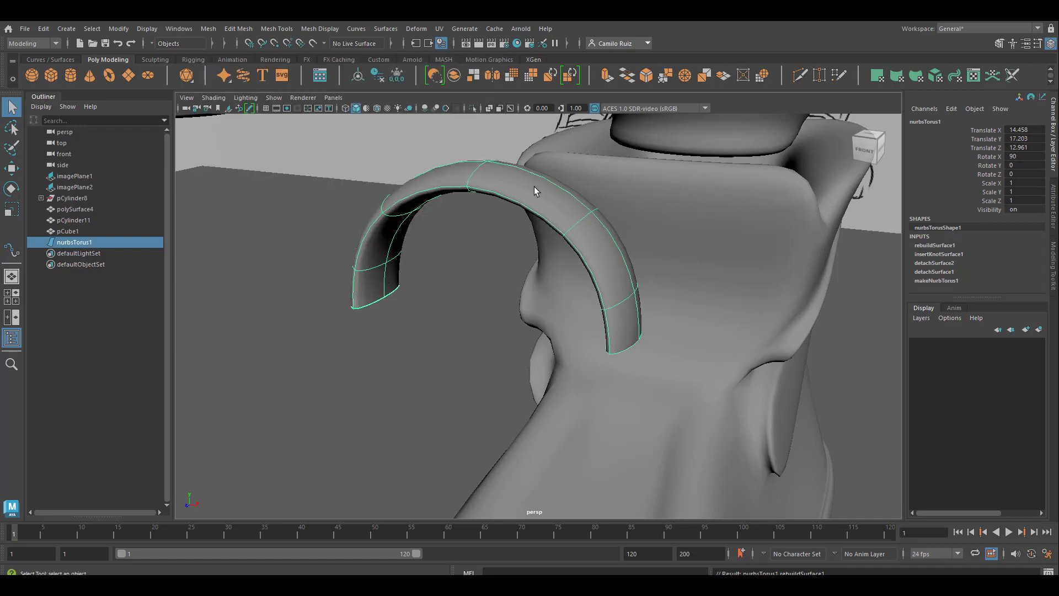
- Center the half ring's pivot and move it down in front of the tongue to Translate Y 10.589
click(125, 28)
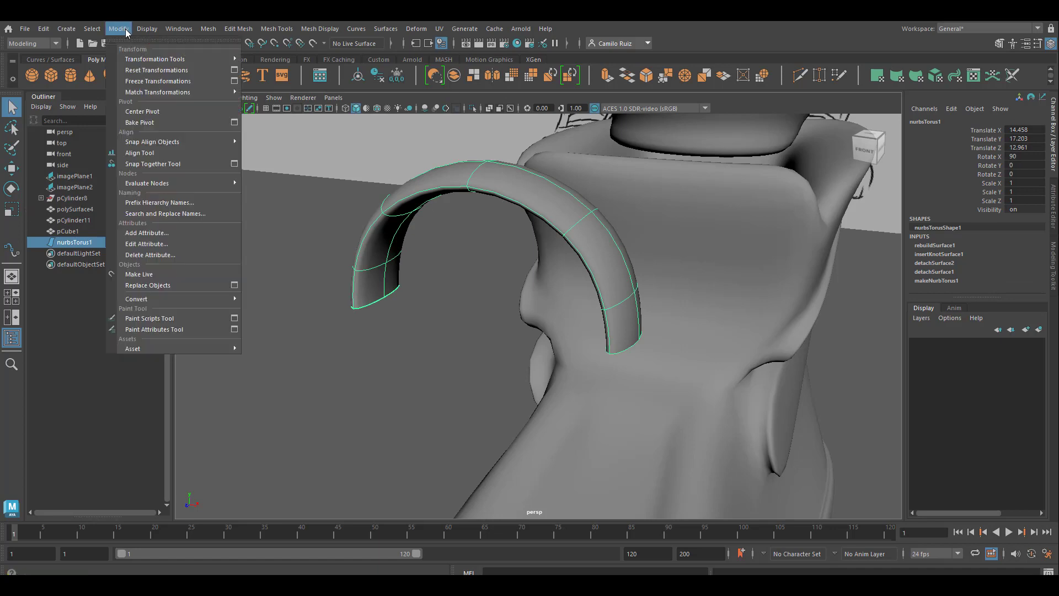
click(154, 111)
key(w)
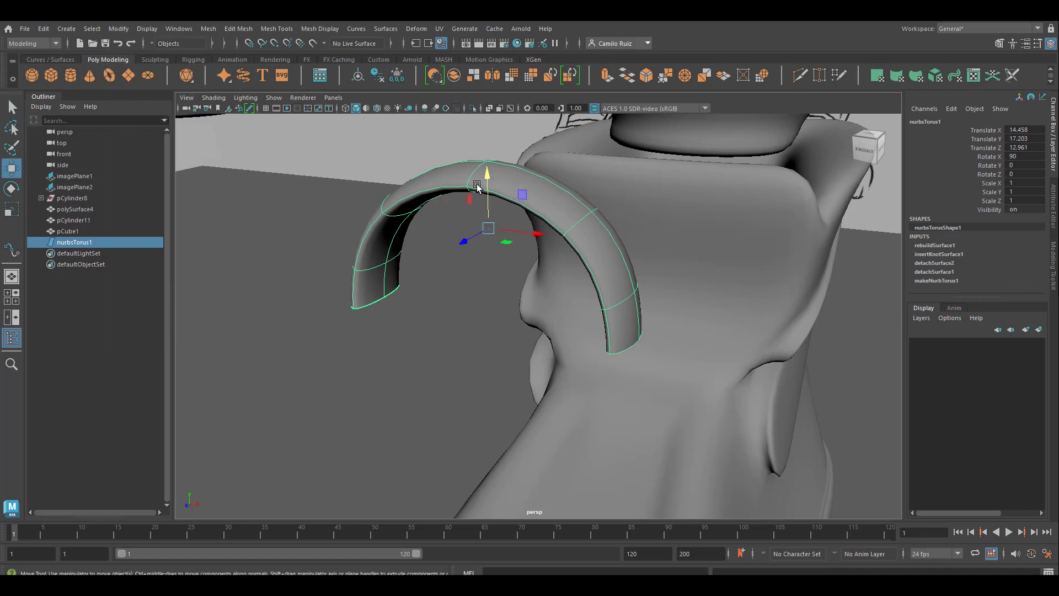
drag(481, 185, 483, 446)
scroll(505, 387, down, 5)
drag(526, 330, 532, 373)
alt+right_drag(552, 371, 710, 367)
alt+middle_drag(710, 367, 742, 239)
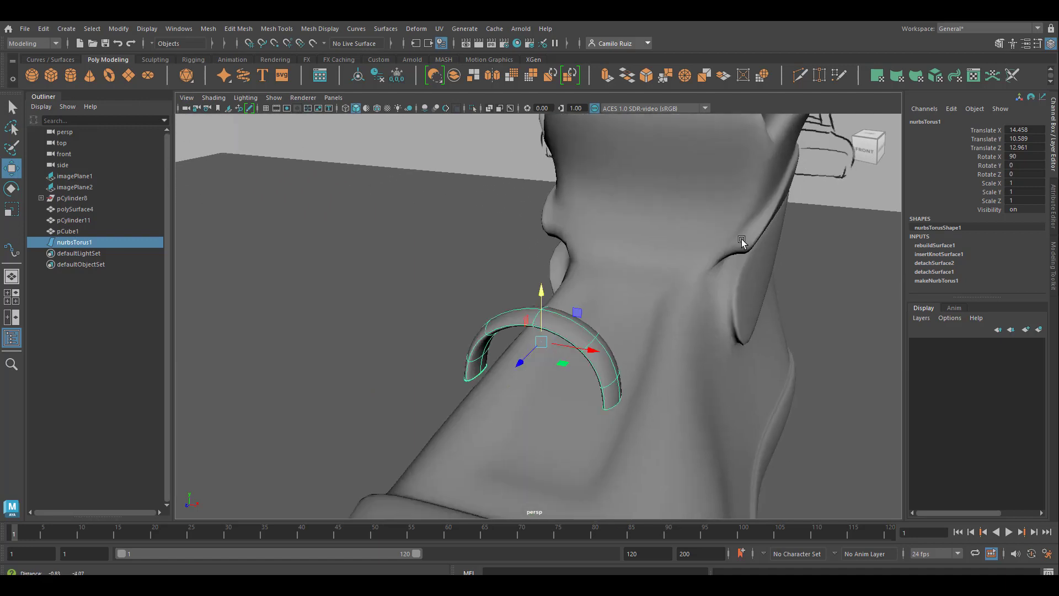
- Flatten the half ring vertically with Scale and lower it behind the toe cap to Translate Y 6.234
key(r)
drag(543, 298, 549, 325)
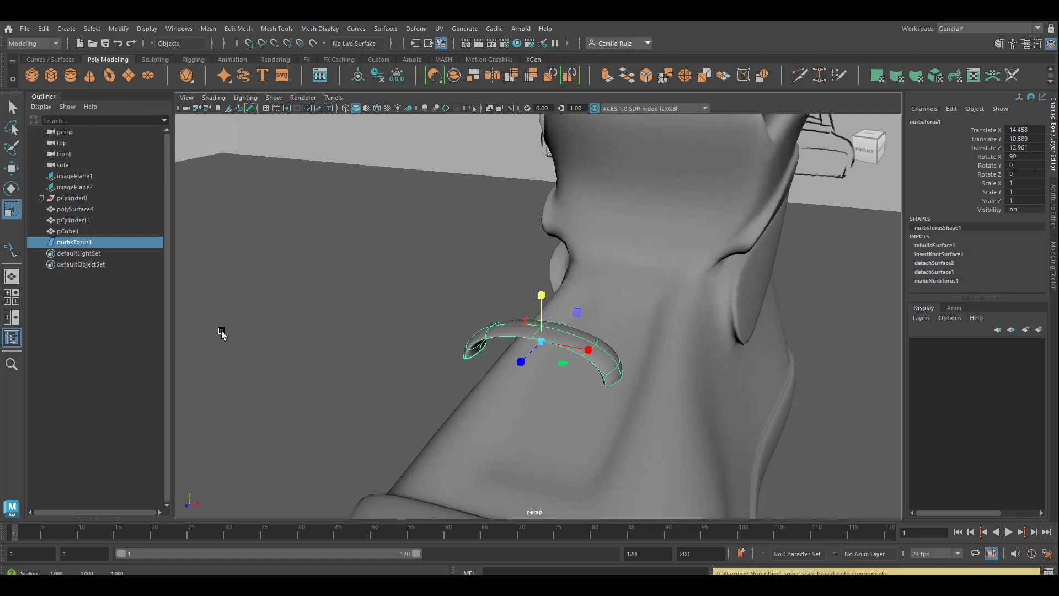
key(w)
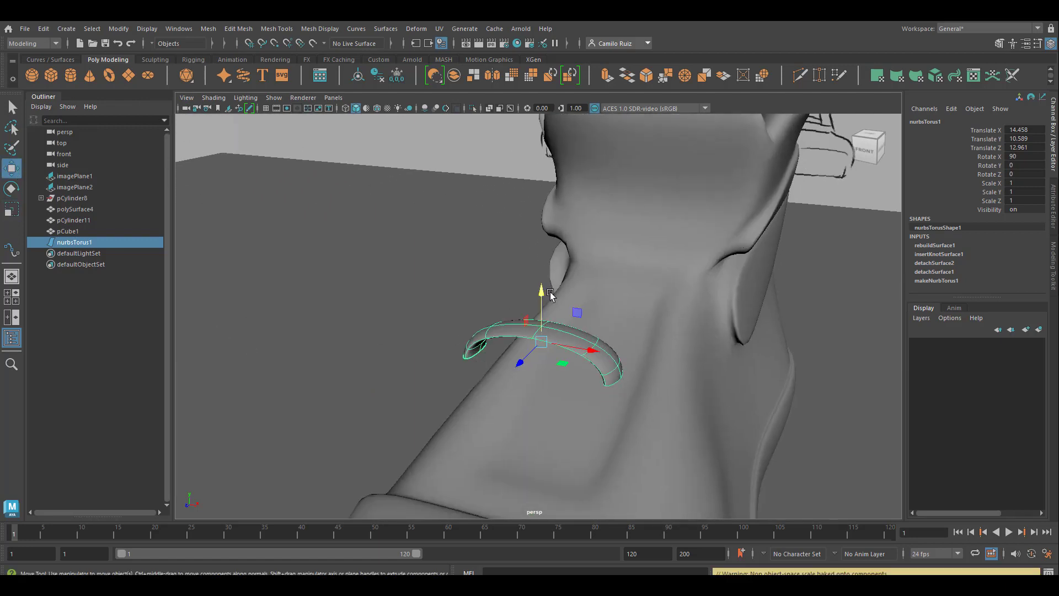
drag(543, 296, 586, 475)
alt+middle_drag(586, 475, 602, 332)
key(r)
drag(611, 341, 392, 293)
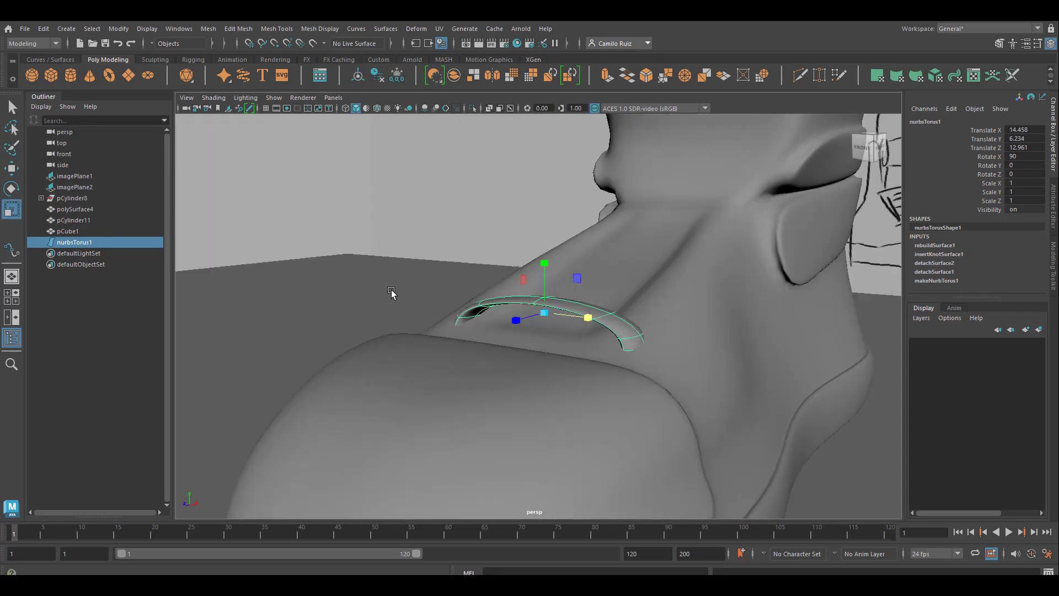
- Sink the flattened strip into the boot behind the toe cap, tilting it to Rotate X 104.02 at Translate Y 5.999
key(w)
drag(545, 260, 519, 324)
key(e)
key(w)
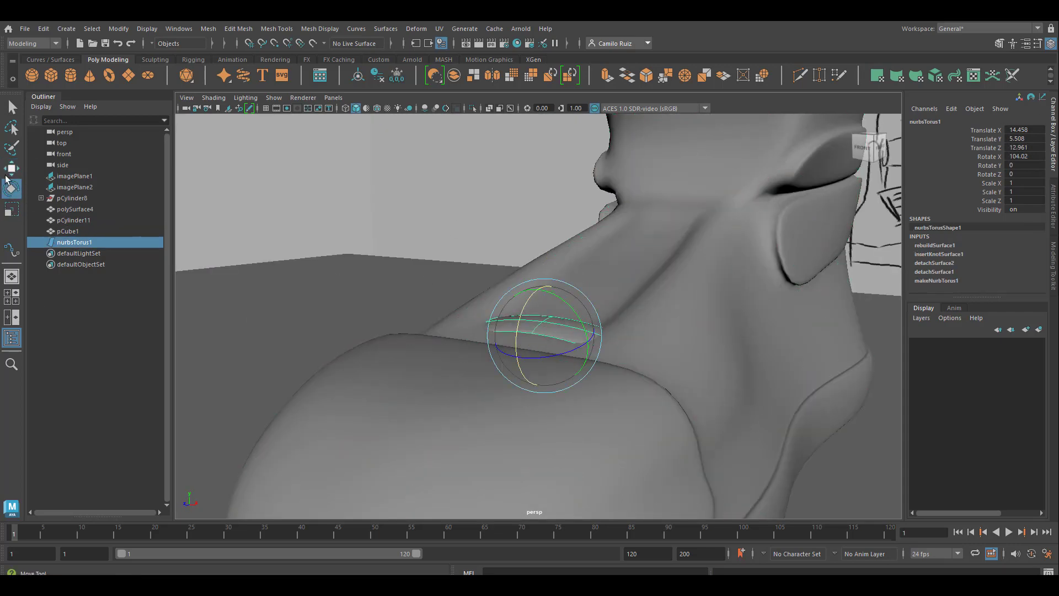
drag(545, 285, 546, 266)
alt+drag(546, 266, 581, 357)
alt+right_drag(581, 358, 546, 353)
alt+drag(547, 353, 574, 352)
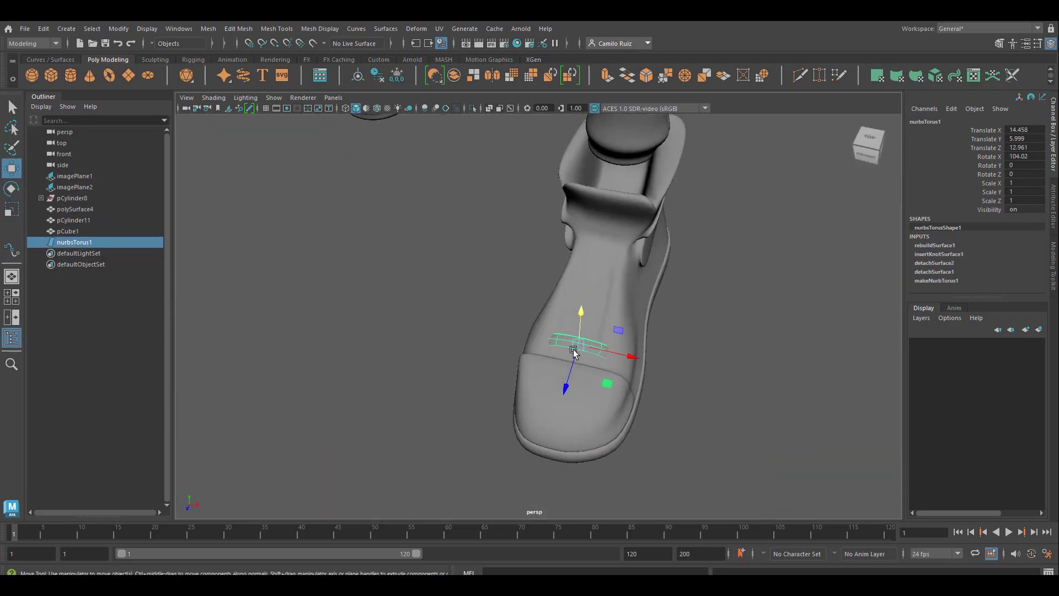
- Fine-tune the strip's tilt to Rotate X 106.709 and its height to Translate Y 5.952
alt+right_drag(575, 352, 624, 389)
alt+middle_drag(624, 389, 532, 362)
alt+drag(532, 362, 522, 319)
key(e)
key(w)
alt+drag(522, 319, 589, 372)
- Adjust the strip's control vertices at its middle and ends so that it follows the curvature of the boot's front
right_click(553, 367)
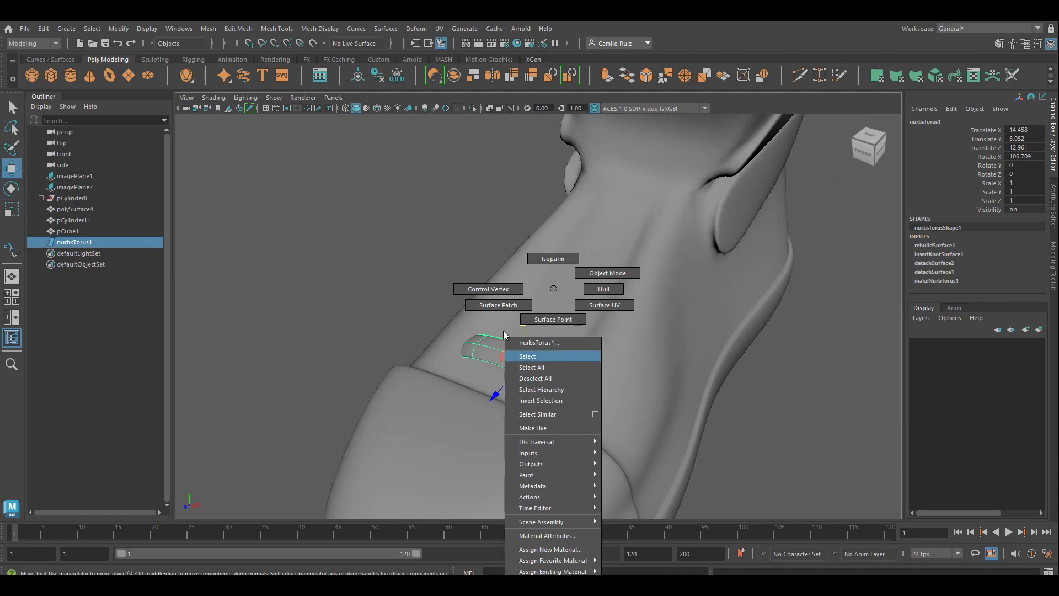
click(490, 292)
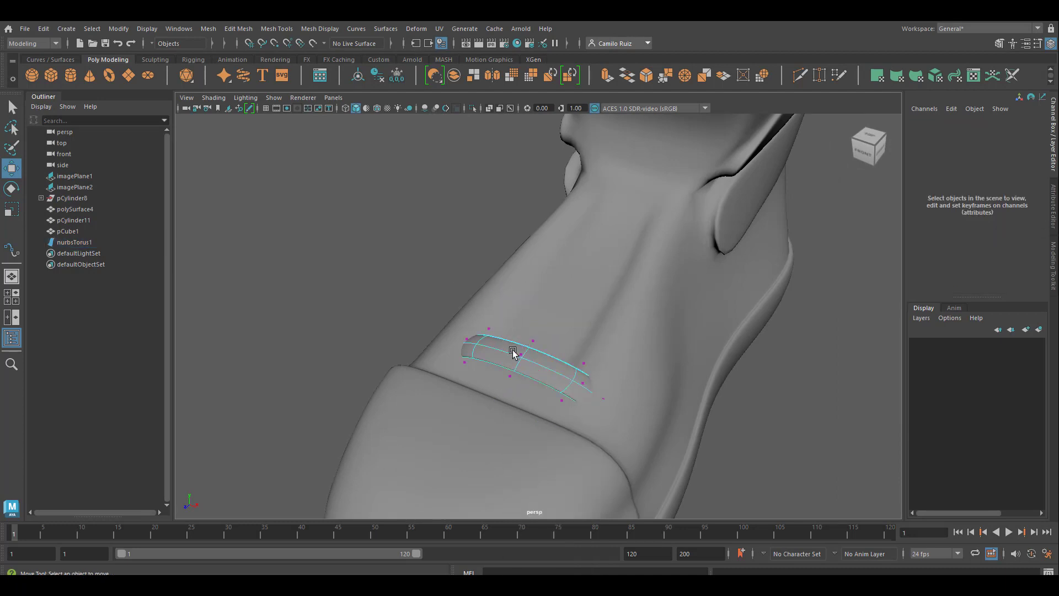
alt+drag(513, 353, 574, 374)
drag(513, 328, 547, 402)
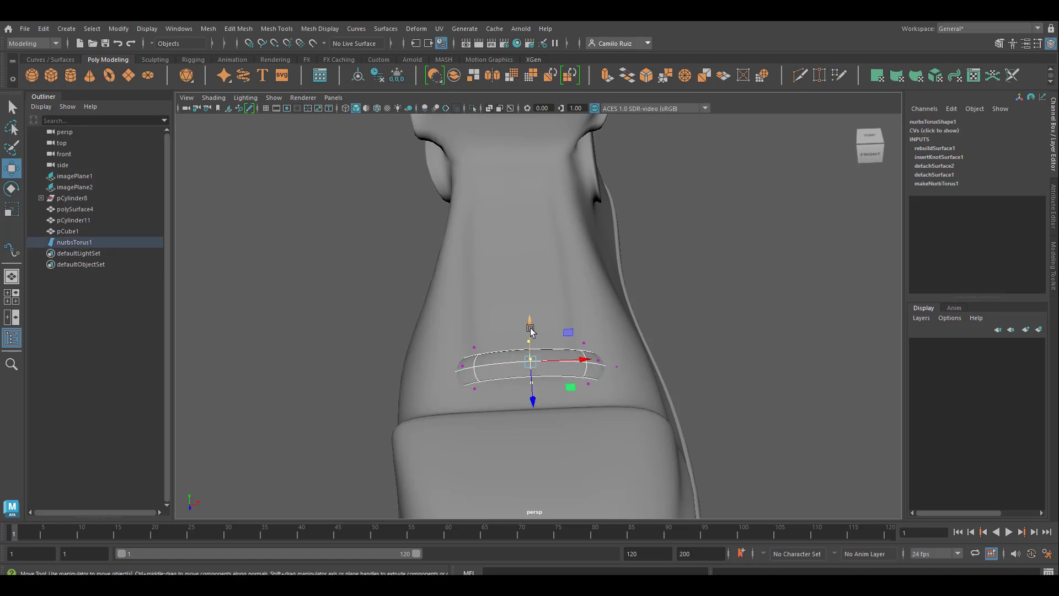
drag(531, 330, 533, 333)
drag(434, 328, 462, 328)
drag(571, 328, 622, 393)
drag(603, 327, 603, 316)
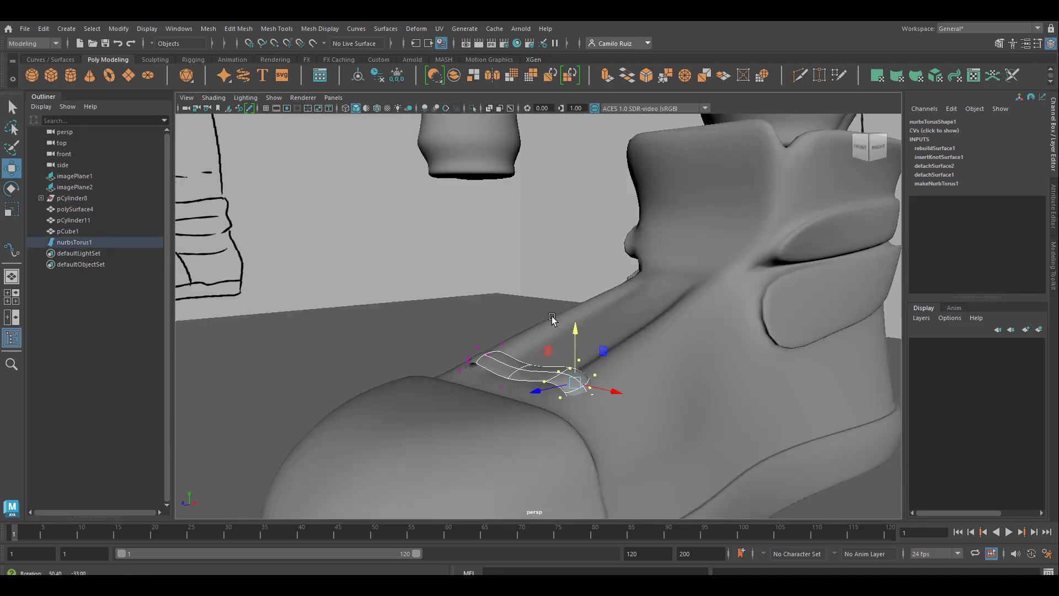
- Return the strip to object mode and lower it onto the boot at Translate Y 5.738
alt+drag(528, 336, 546, 268)
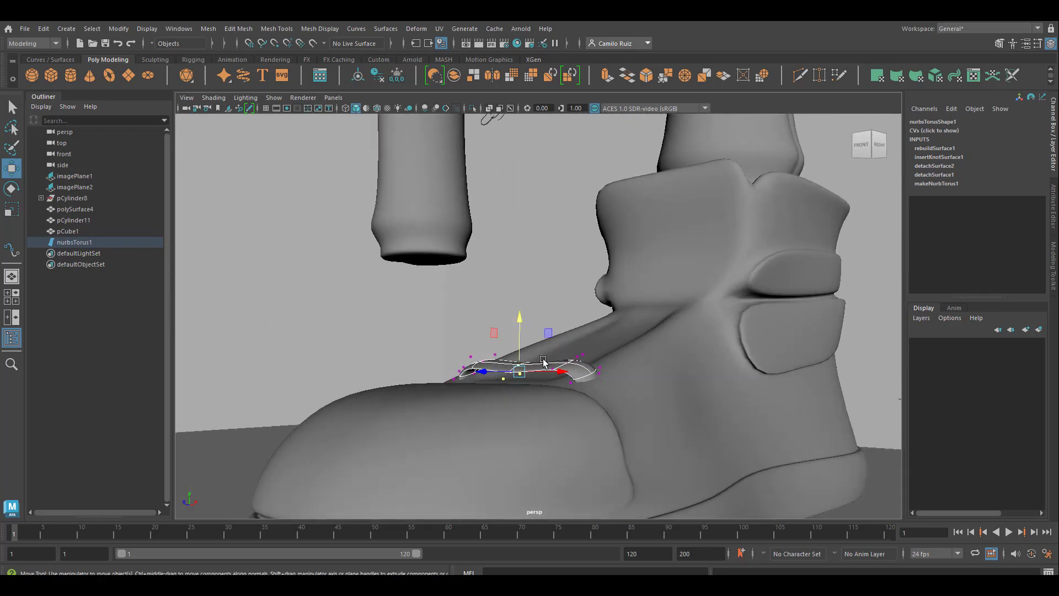
right_drag(546, 268, 627, 263)
drag(523, 319, 515, 406)
- Duplicate the strip and place the copy behind the first one at Translate Y 6.22 and Translate Z 11.617
key(ctrl+d)
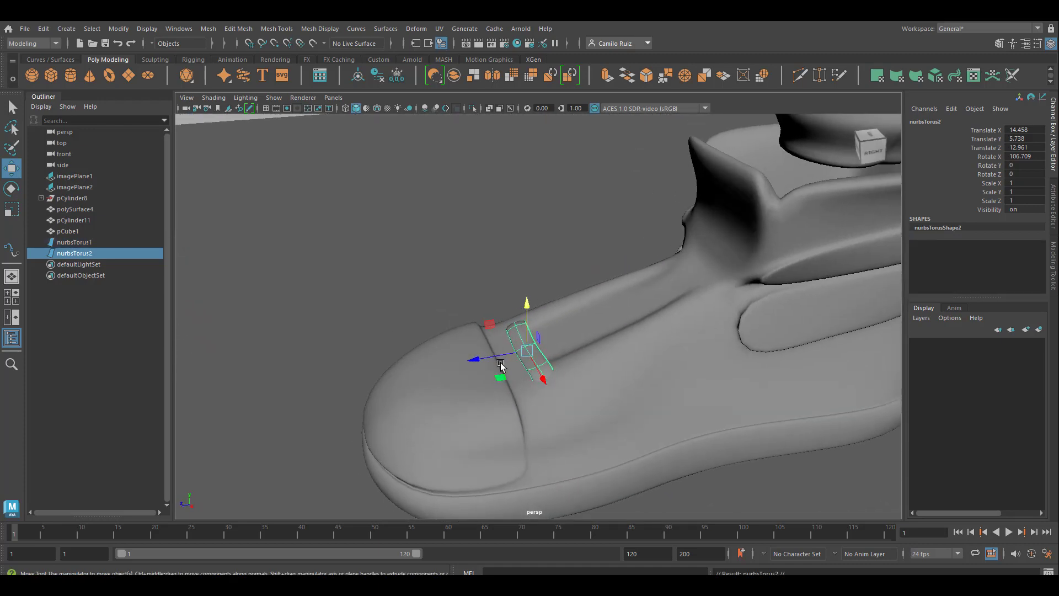
drag(494, 360, 522, 356)
drag(548, 304, 563, 298)
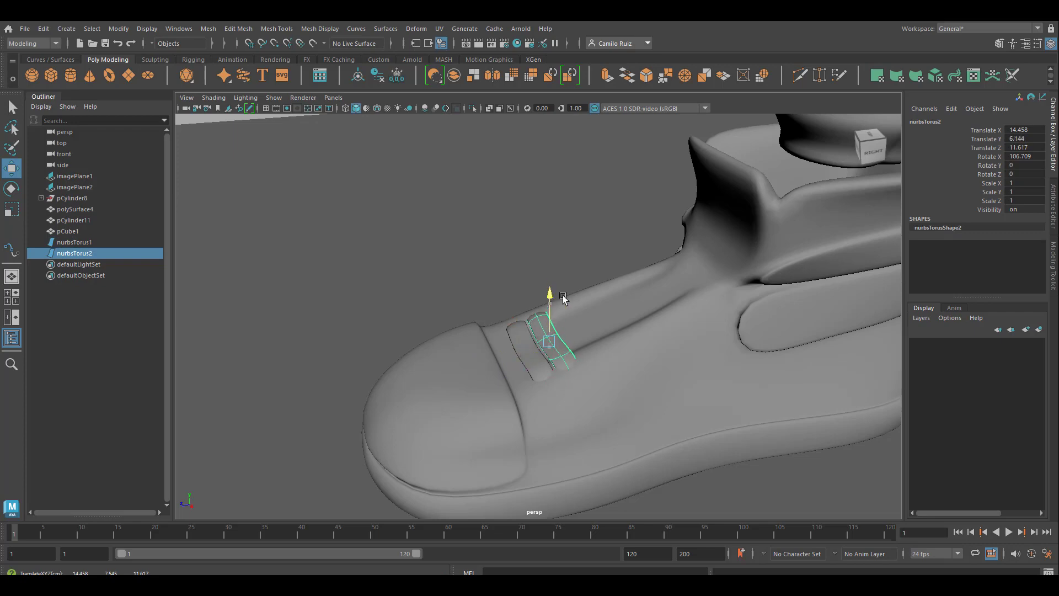
drag(553, 396, 550, 391)
alt+drag(550, 392, 546, 387)
drag(553, 296, 565, 295)
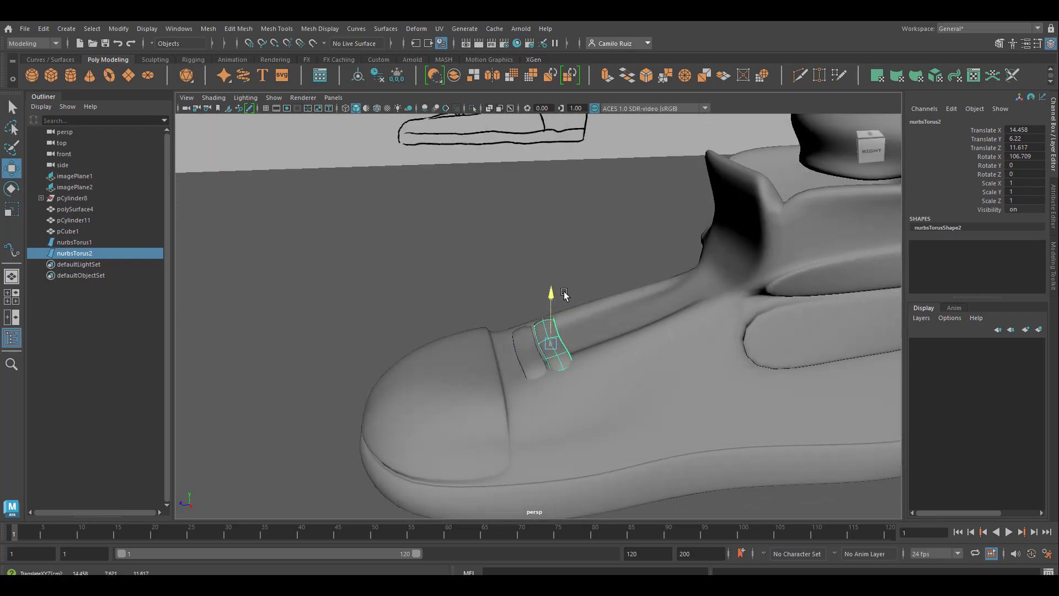
- Duplicate the second lace strip and place the copy behind it at Translate Z 10.205, adjusting its height to the boot
alt+drag(580, 385, 568, 385)
key(ctrl+d)
drag(500, 350, 527, 346)
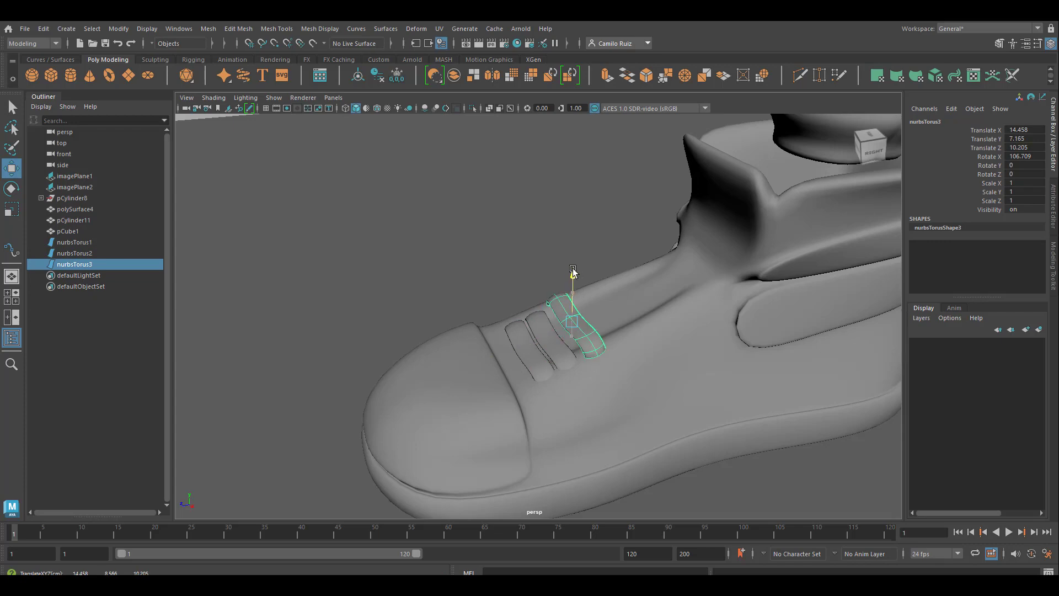
drag(573, 270, 575, 276)
mouse_move(575, 309)
alt+mouse_down()
mouse_move(577, 381)
mouse_move(578, 314)
alt+mouse_up()
drag(579, 288, 580, 284)
- Duplicate the third lace strip and place the fourth one behind it along the boot's front slope
key(ctrl+d)
alt+drag(577, 381, 552, 339)
click(599, 306)
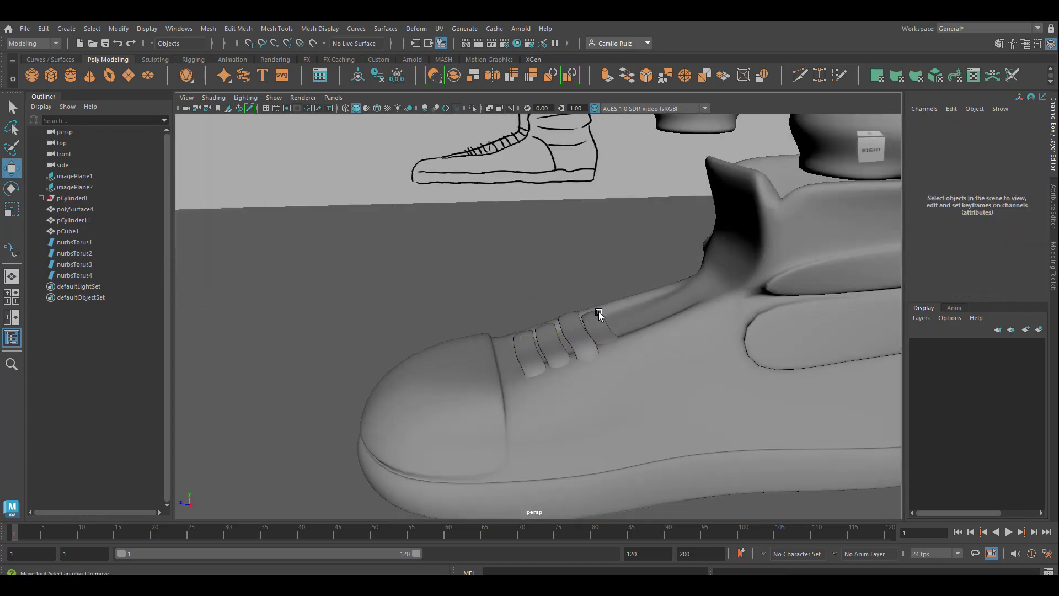
click(599, 313)
alt+drag(599, 313, 576, 369)
- Duplicate the fourth lace strip, fit the copy behind it on the boot's surface and tilt it to Rotate X 102.316
key(ctrl+d)
drag(568, 318, 594, 319)
alt+drag(594, 342, 593, 300)
drag(592, 320, 595, 321)
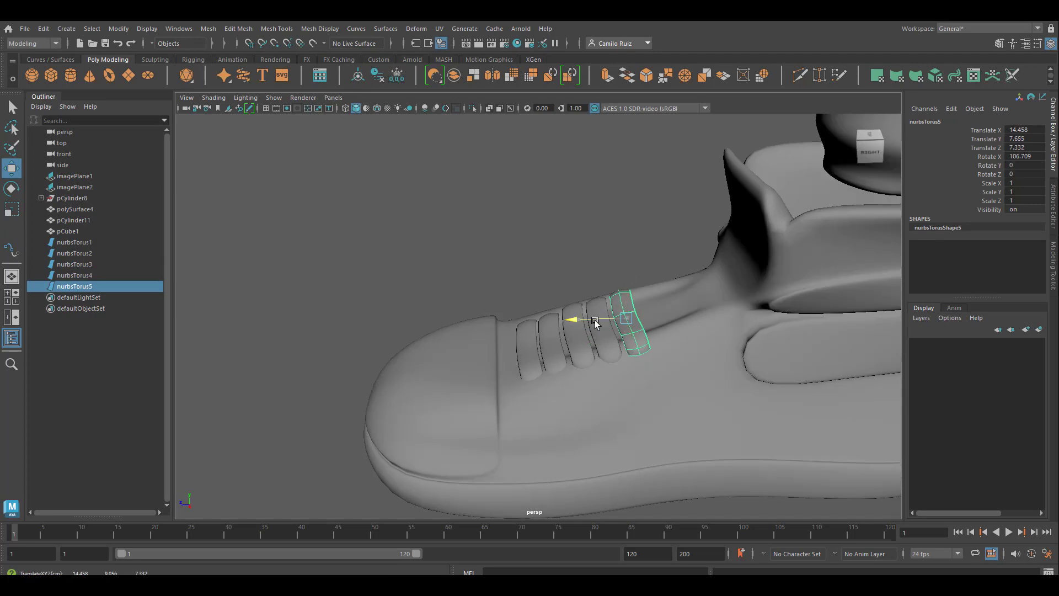
drag(629, 276, 629, 280)
mouse_move(599, 292)
alt+mouse_down()
mouse_move(630, 299)
mouse_move(599, 309)
alt+mouse_up()
drag(593, 324, 595, 324)
drag(633, 292, 633, 296)
alt+drag(632, 320, 650, 339)
key(e)
key(w)
- Duplicate the fifth lace strip, place the copy behind it at Translate Z 5.817 and fit its height and size to the boot
key(ctrl+d)
drag(591, 306, 615, 307)
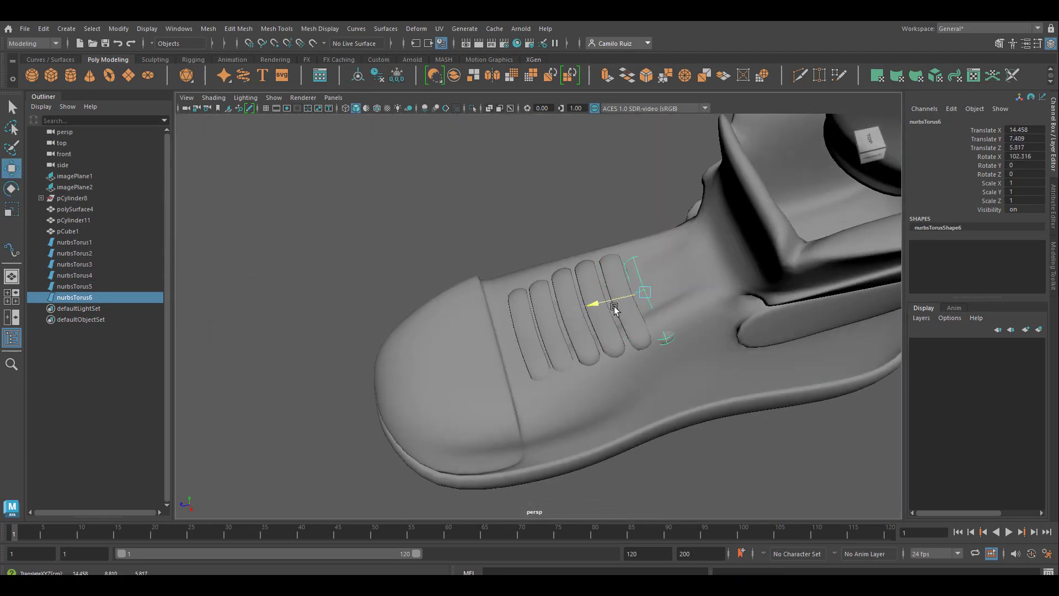
drag(655, 264, 653, 277)
alt+drag(653, 277, 792, 254)
key(r)
alt+drag(618, 309, 613, 386)
- Add a seventh and an eighth lace strip by duplication, tilting and placing them up to the base of the tongue
key(w)
key(ctrl+d)
key(e)
drag(621, 375, 630, 381)
key(w)
alt+drag(630, 381, 584, 324)
key(ctrl+d)
click(705, 359)
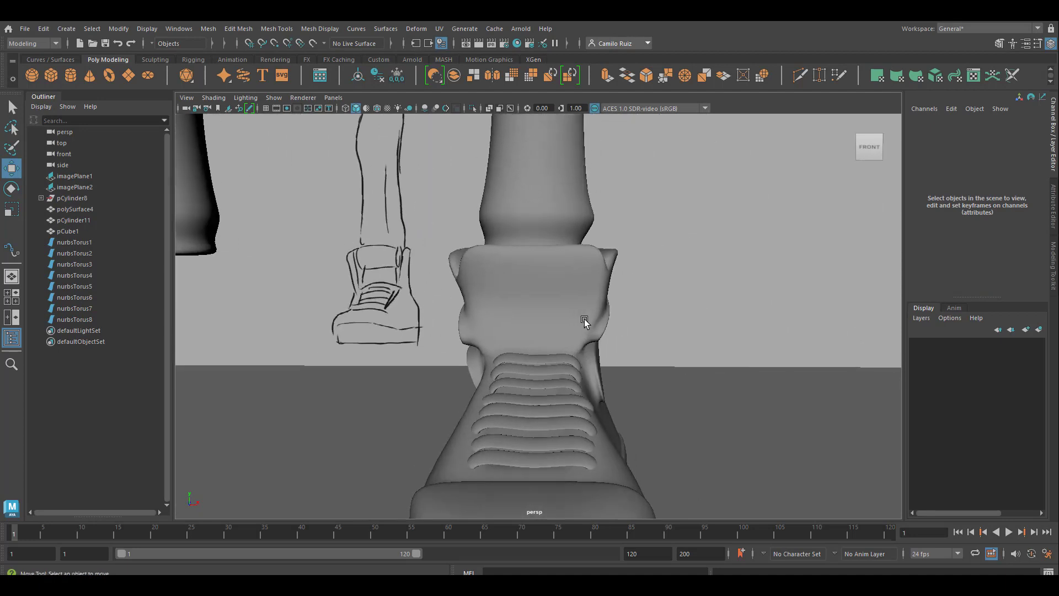
- Select the upper row of faces on the front of the boot's tongue and extrude them
click(540, 257)
right_click(543, 276)
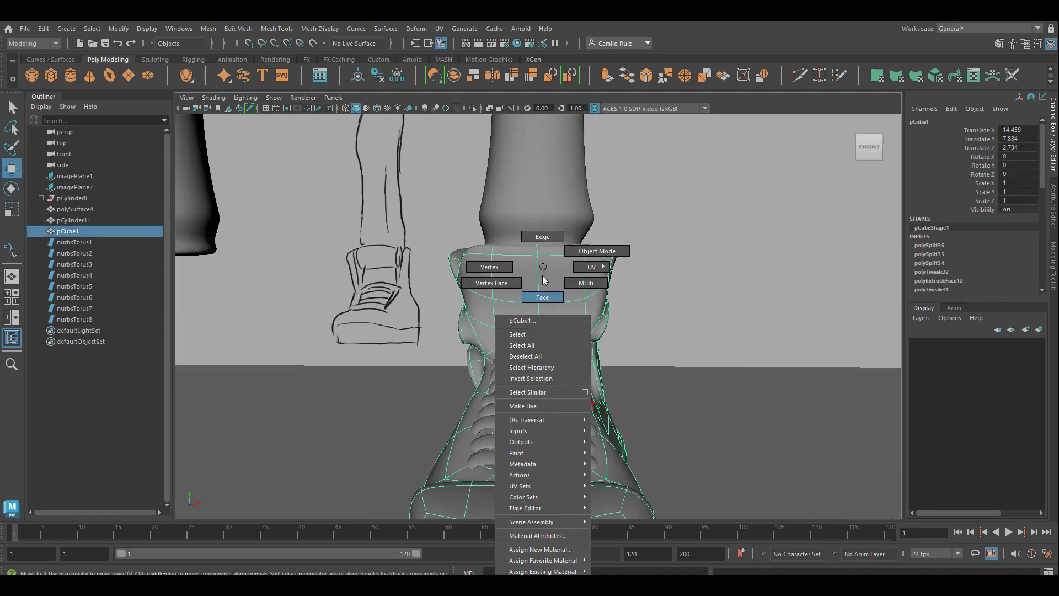
click(543, 297)
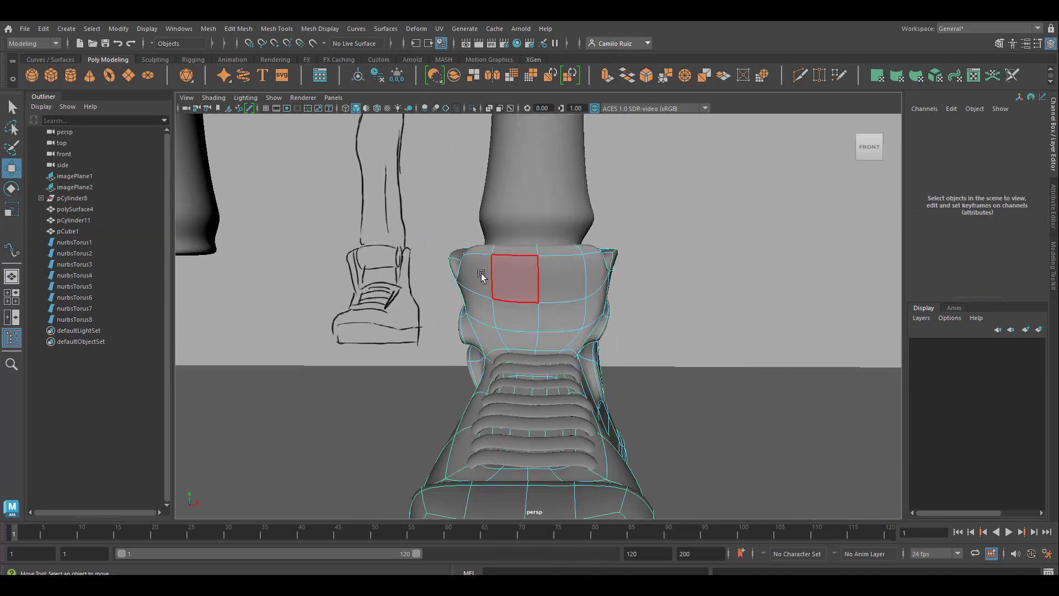
click(476, 275)
shift+click(527, 298)
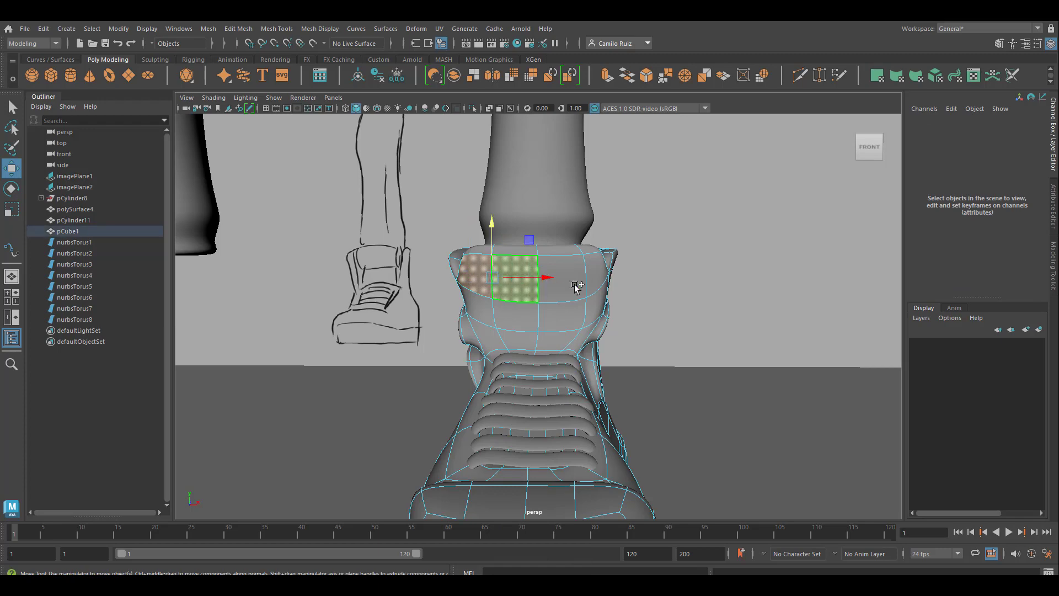
shift+click(565, 278)
alt+drag(582, 319, 512, 313)
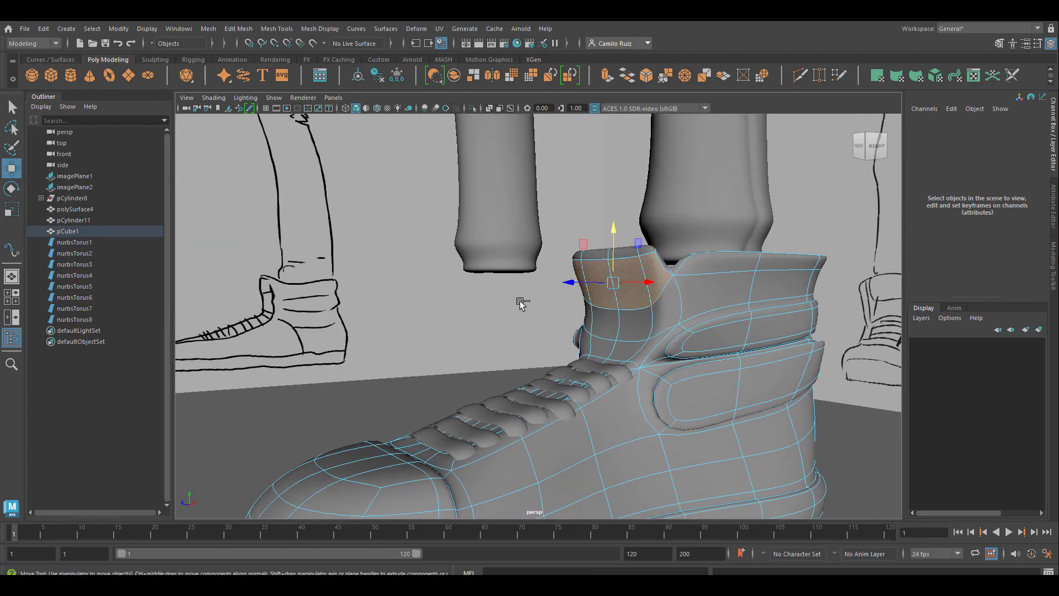
key(ctrl+e)
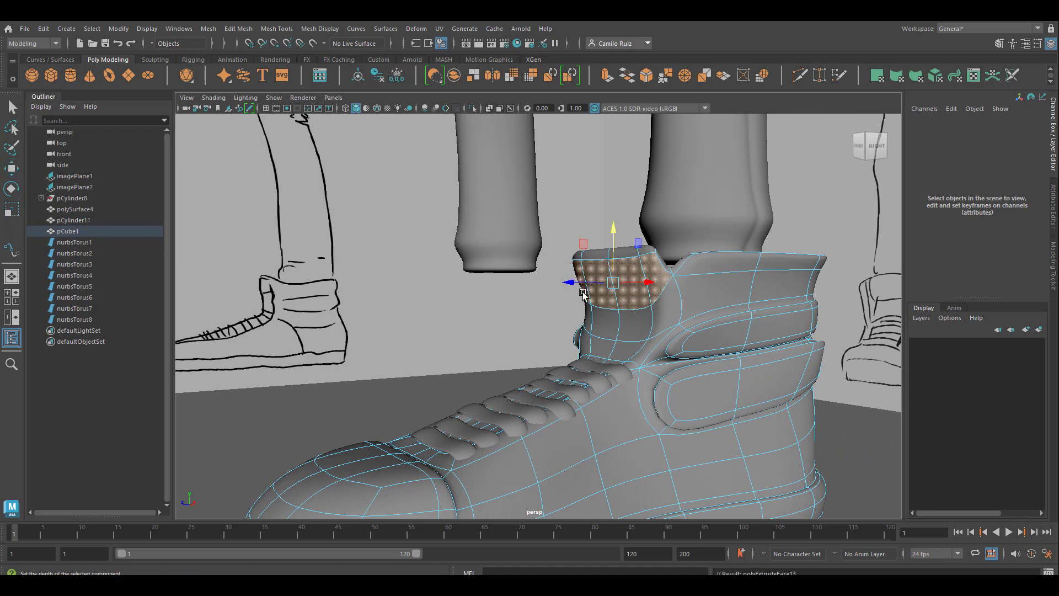
alt+drag(567, 279, 644, 397)
- Extrude the tongue's upper front faces a second time to form a thick padded flap, and return to object mode
key(ctrl+e)
key(w)
scroll(616, 320, down, 5)
scroll(634, 326, up, 4)
alt+drag(634, 326, 529, 359)
scroll(439, 388, down, 3)
alt+drag(440, 388, 617, 266)
right_drag(618, 266, 667, 249)
alt+drag(667, 249, 612, 407)
scroll(611, 407, up, 5)
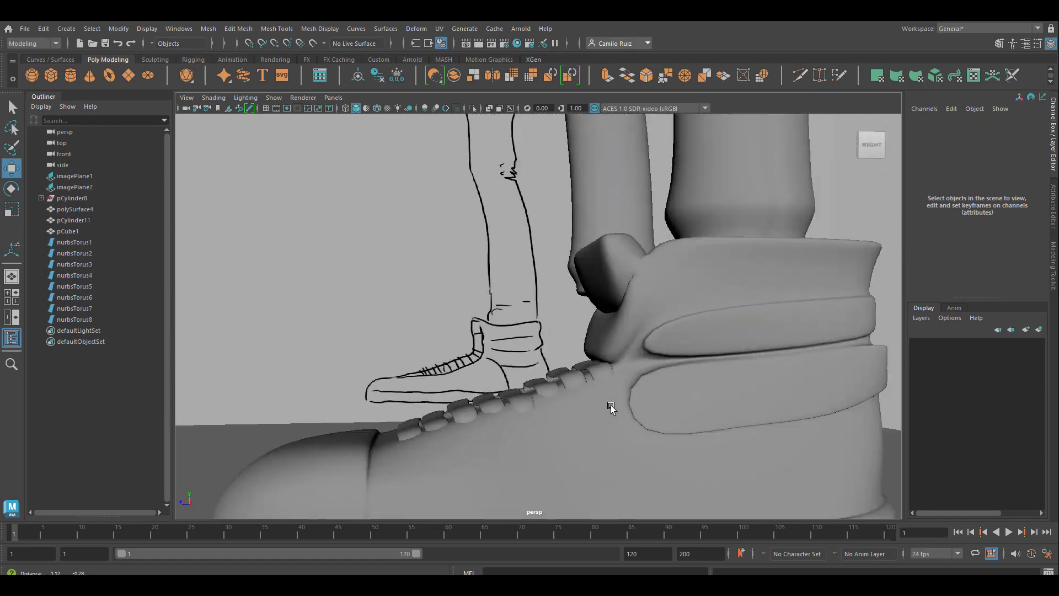
- In the side view, move the vertices of the boot's lower ankle panel to follow the reference sketch's panel line
scroll(612, 407, down, 3)
click(568, 371)
scroll(581, 312, up, 1)
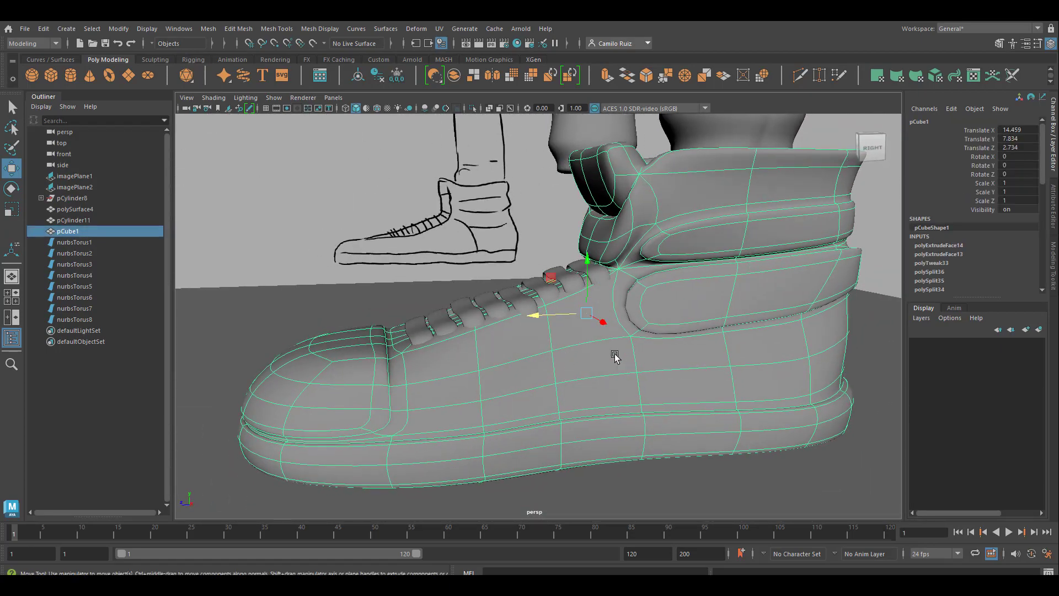
alt+drag(662, 380, 500, 345)
right_click(495, 345)
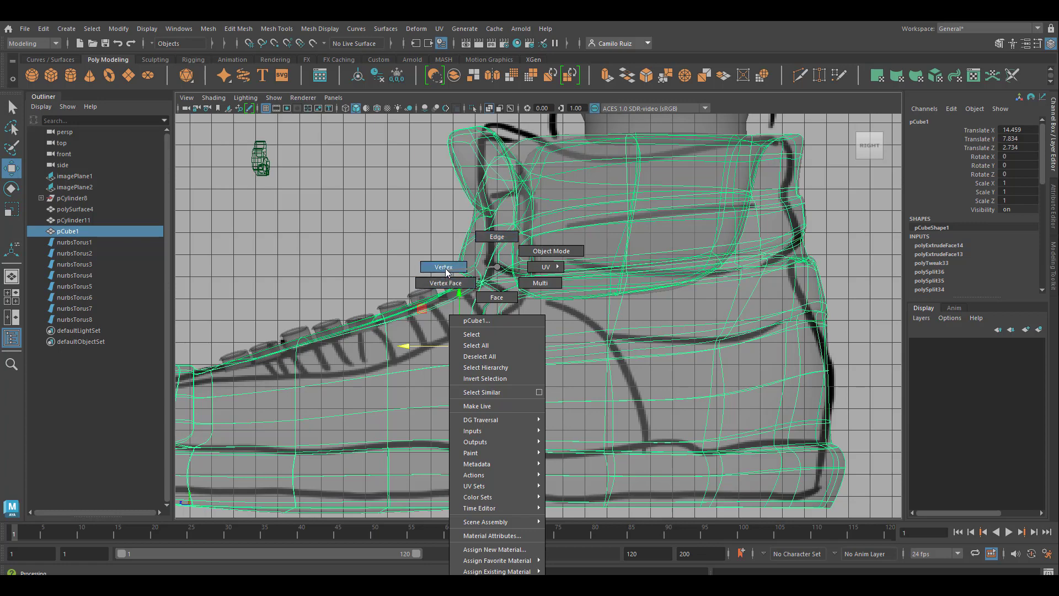
click(444, 269)
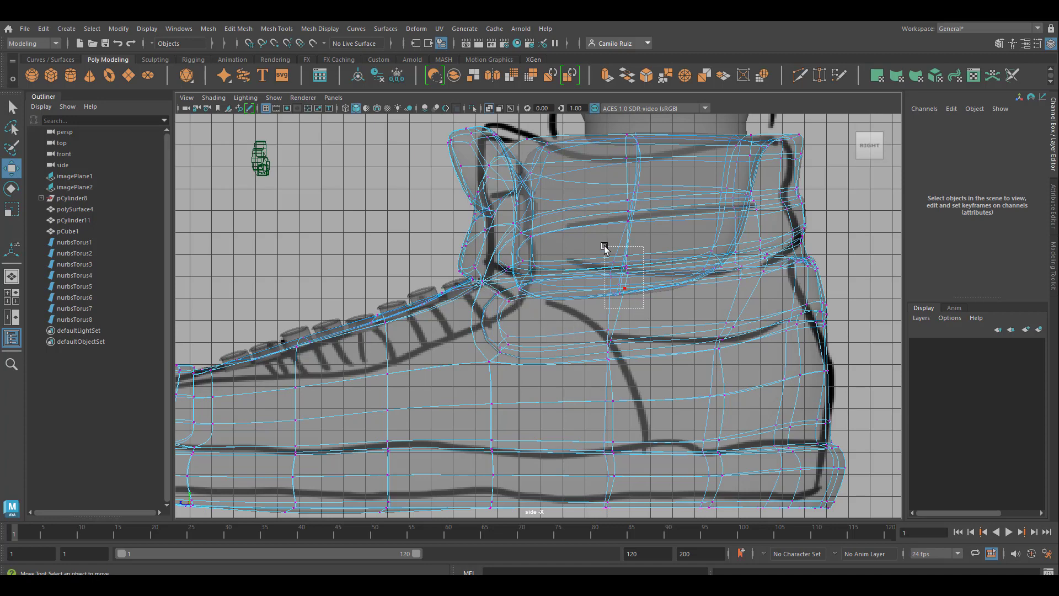
drag(605, 248, 729, 284)
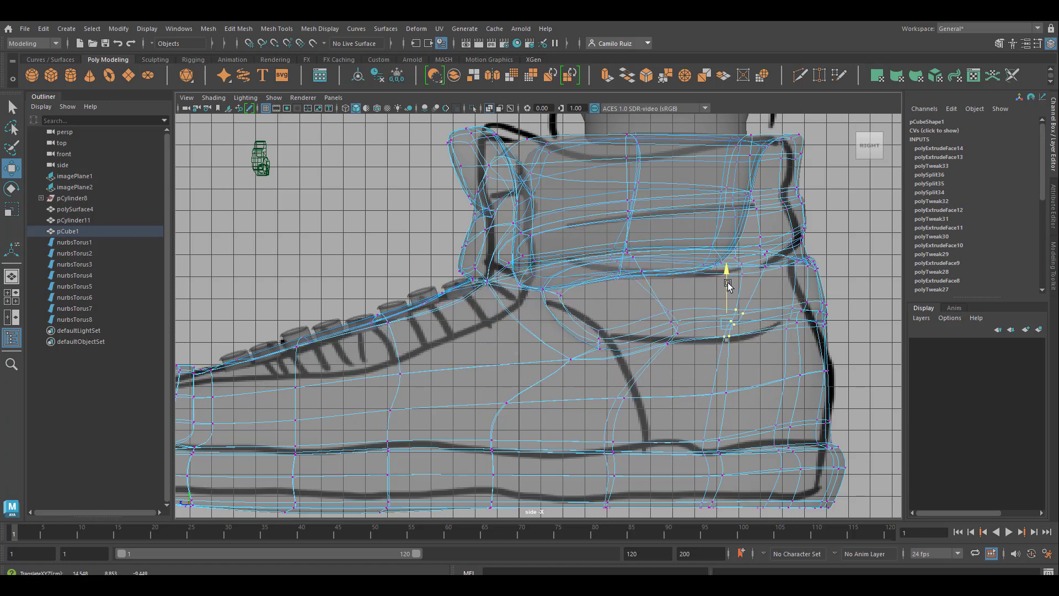
- Align the vertices at the heel, the back of the collar and the ankle panel's front corner with the reference sketch
drag(832, 239, 789, 362)
drag(802, 309, 760, 374)
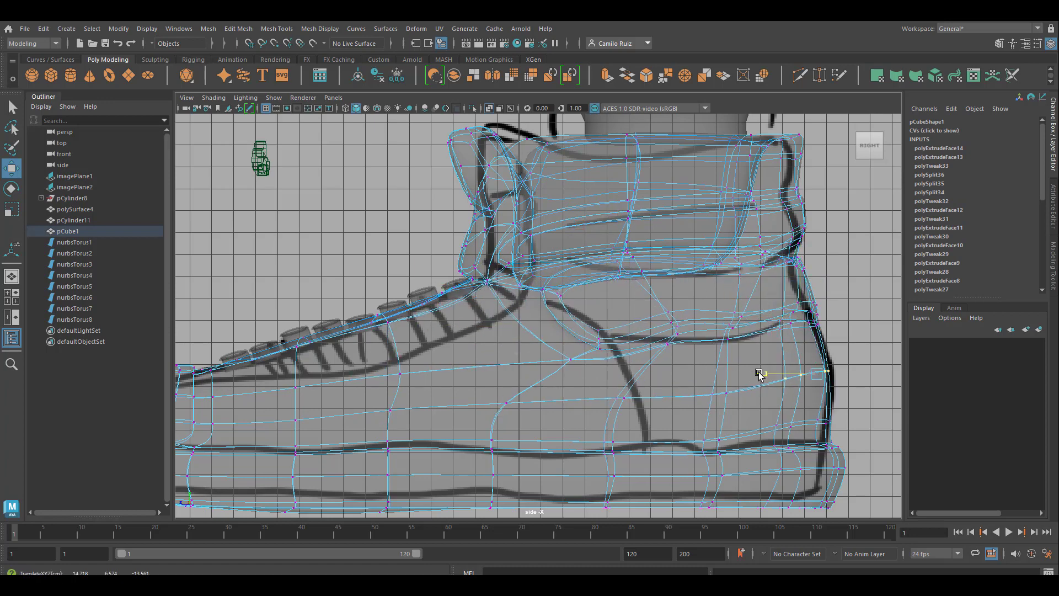
drag(800, 182, 769, 212)
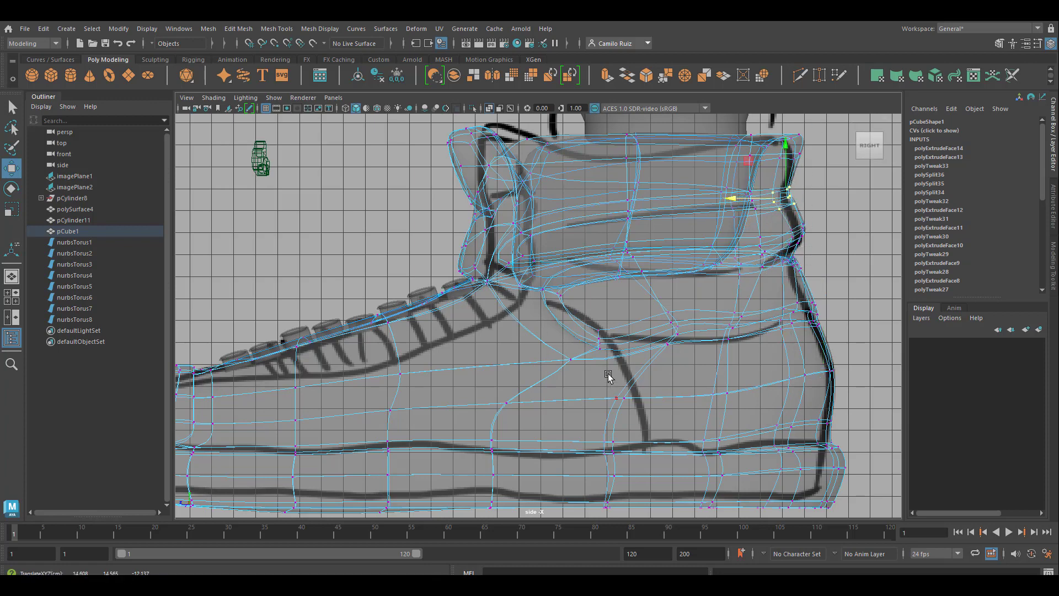
click(616, 398)
drag(603, 397, 606, 281)
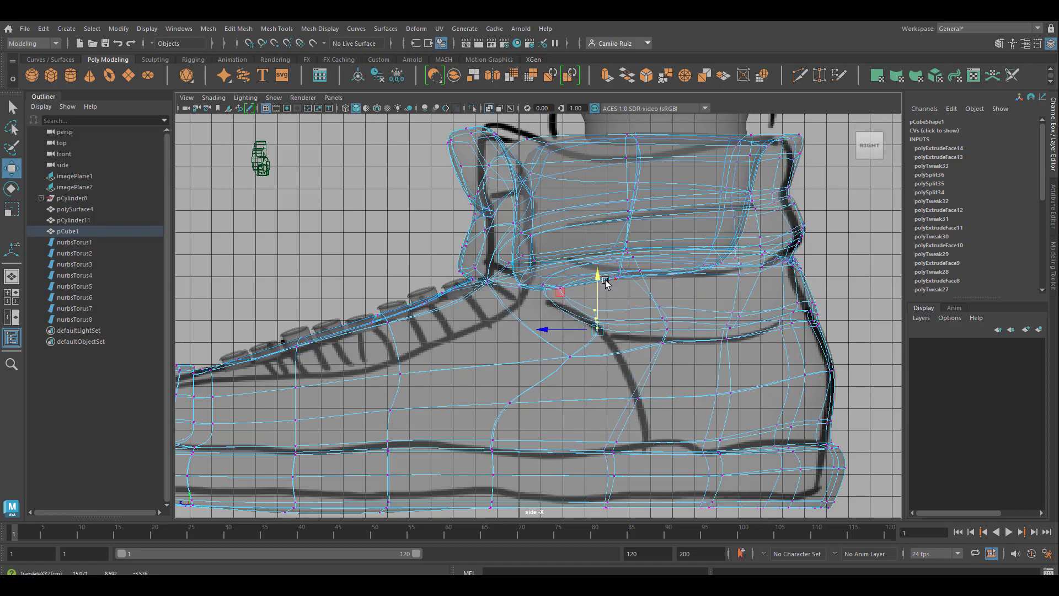
- Examine the reshaped boot in perspective and side views, comparing its unsmoothed and smoothed display
key(space)
key(space)
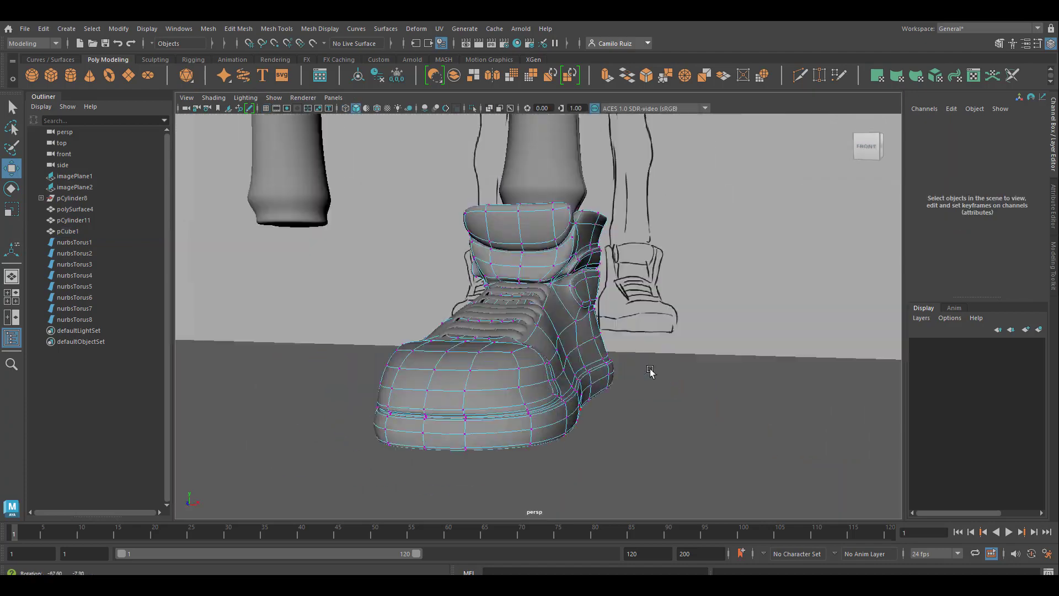
alt+drag(650, 373, 567, 362)
key(1)
scroll(672, 353, up, 3)
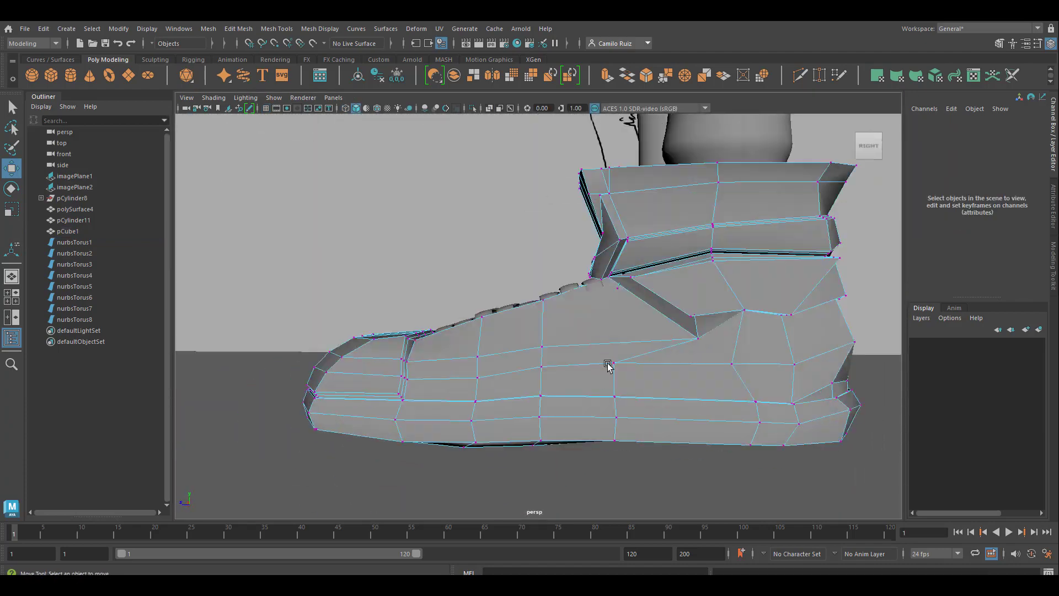
key(space)
key(space)
key(4)
key(5)
key(alt+x)
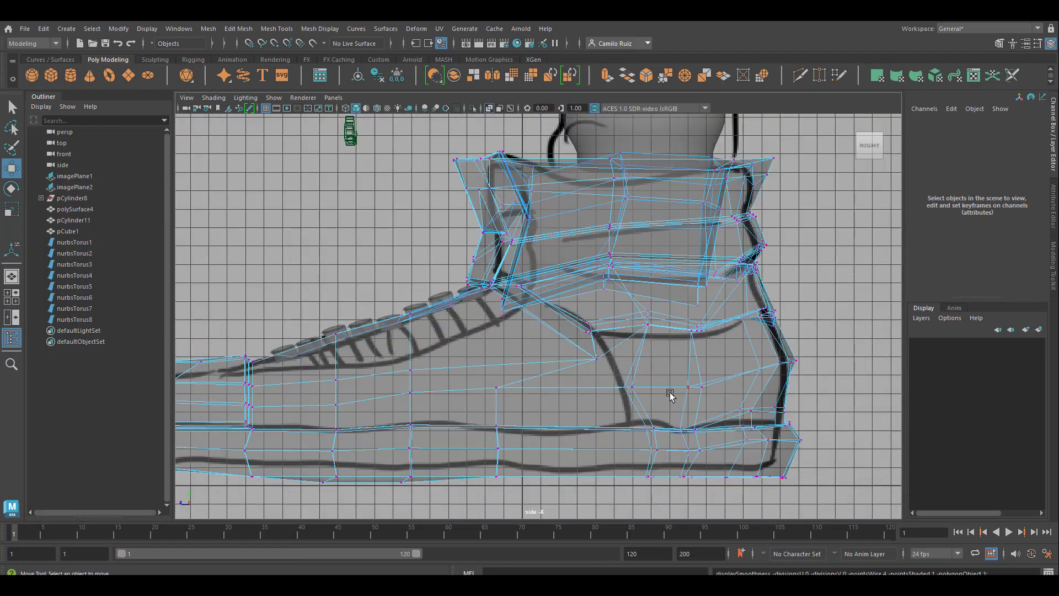
key(space)
key(space)
alt+drag(847, 379, 518, 298)
key(3)
scroll(618, 308, up, 3)
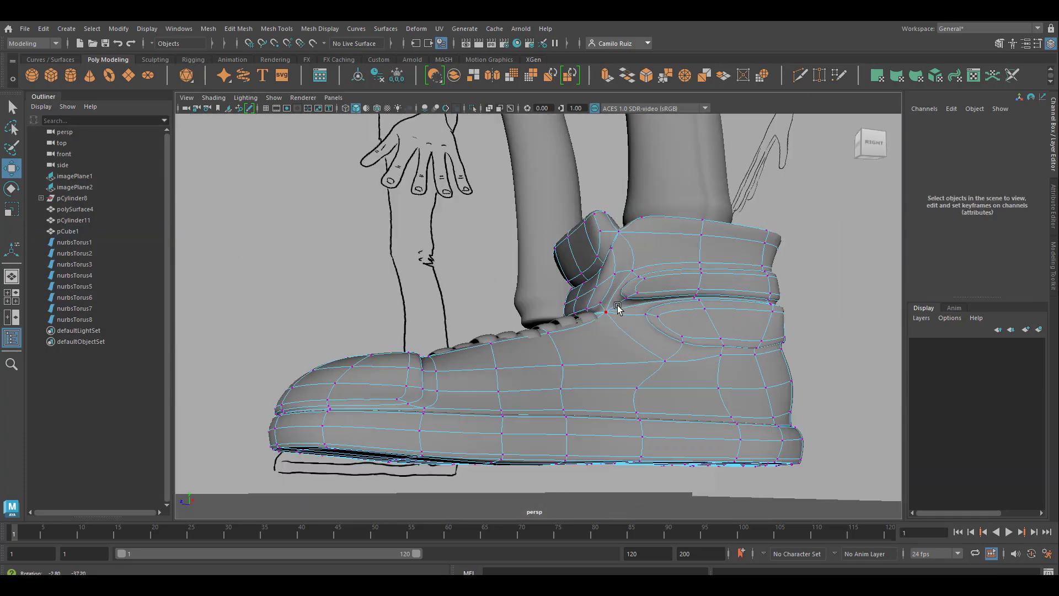
- Insert an edge loop running up the boot's side in front of the ankle panel, and return to object mode
alt+drag(617, 308, 607, 303)
shift+right_drag(607, 303, 602, 287)
alt+drag(607, 303, 685, 356)
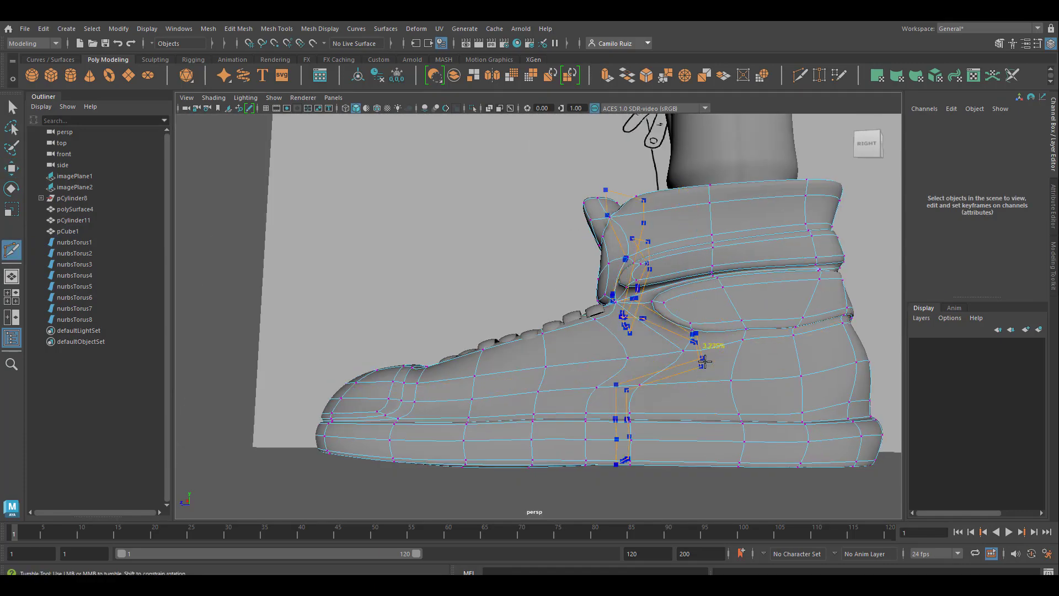
alt+drag(528, 345, 607, 322)
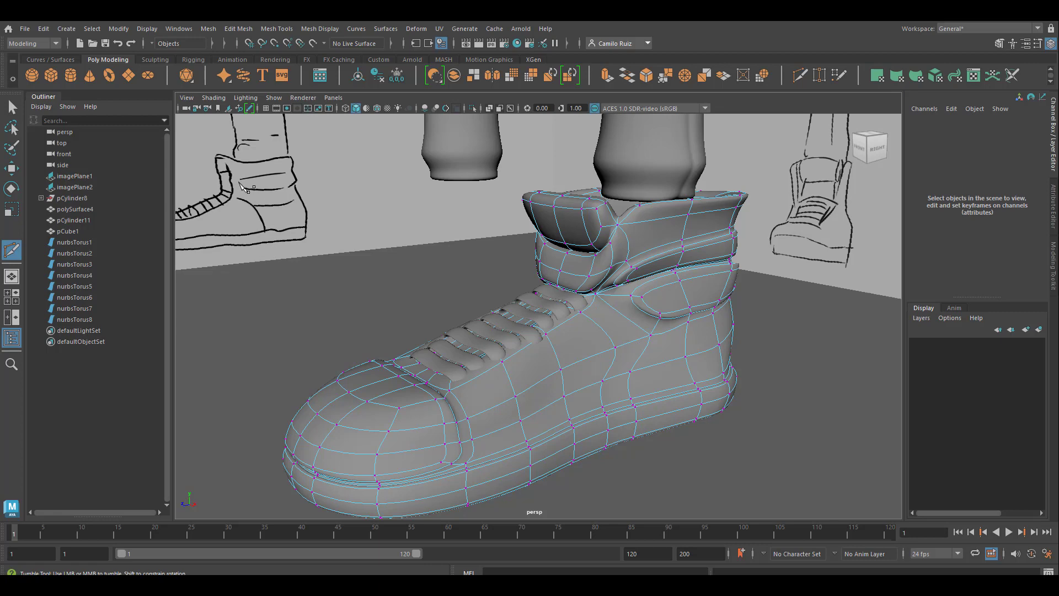
key(space)
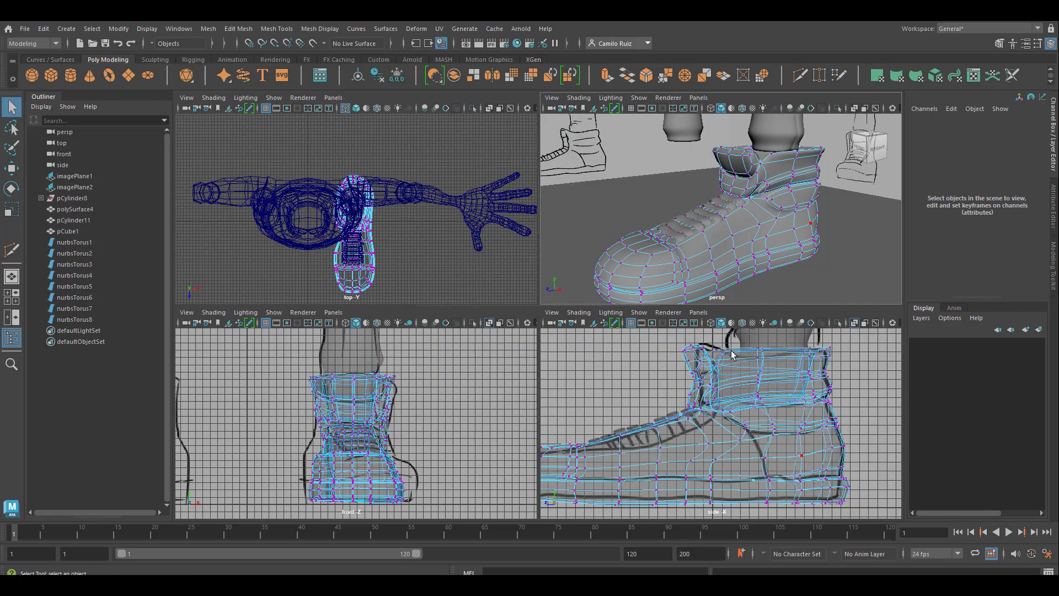
key(space)
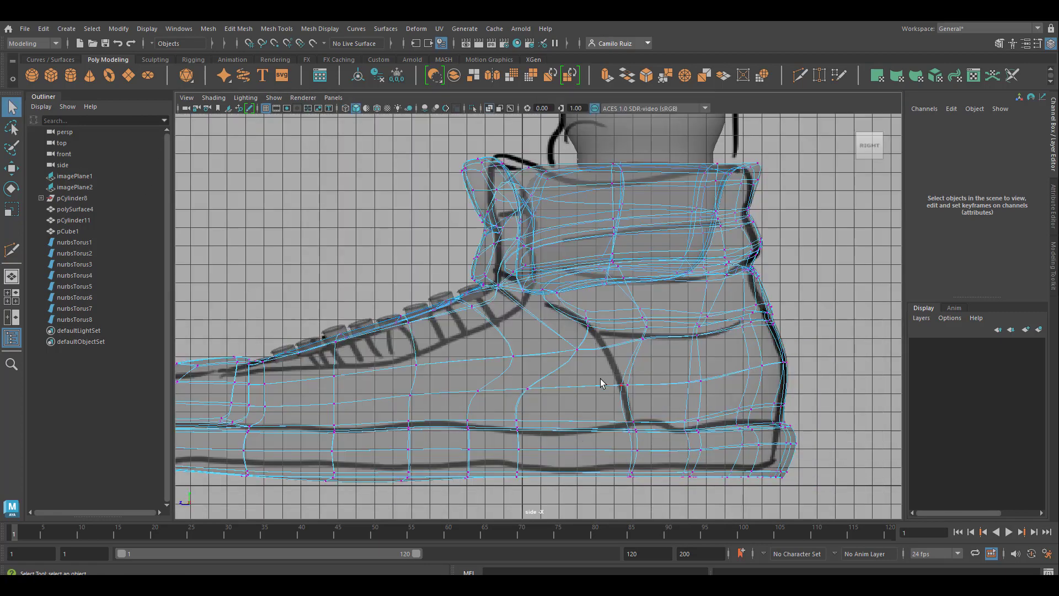
key(space)
key(space)
right_drag(655, 267, 712, 254)
click(759, 395)
- Switch the boot to face selection and move the collar's back rim faces slightly toward the ankle
mouse_move(624, 400)
alt+mouse_down()
mouse_move(738, 407)
mouse_move(522, 414)
mouse_move(674, 421)
mouse_move(539, 428)
mouse_move(694, 376)
mouse_move(567, 333)
mouse_move(613, 315)
alt+mouse_up()
scroll(679, 375, up, 5)
click(556, 268)
right_drag(557, 268, 555, 306)
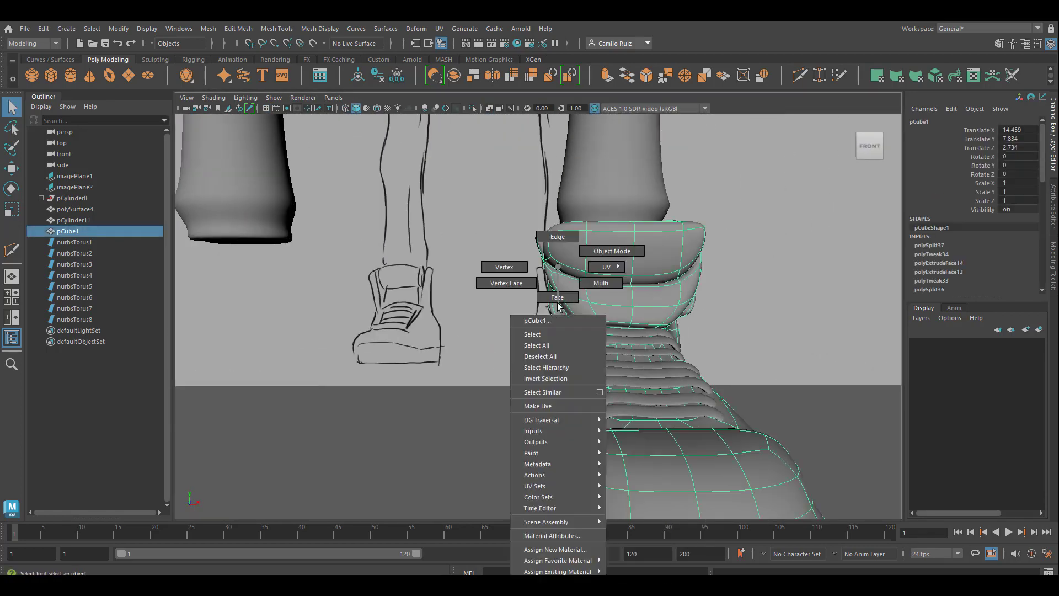
mouse_move(556, 307)
alt+mouse_down()
mouse_move(648, 319)
mouse_move(718, 352)
alt+mouse_up()
click(554, 308)
key(w)
alt+drag(662, 329, 646, 367)
click(623, 349)
shift+click(670, 345)
shift+click(757, 335)
alt+drag(757, 336, 462, 442)
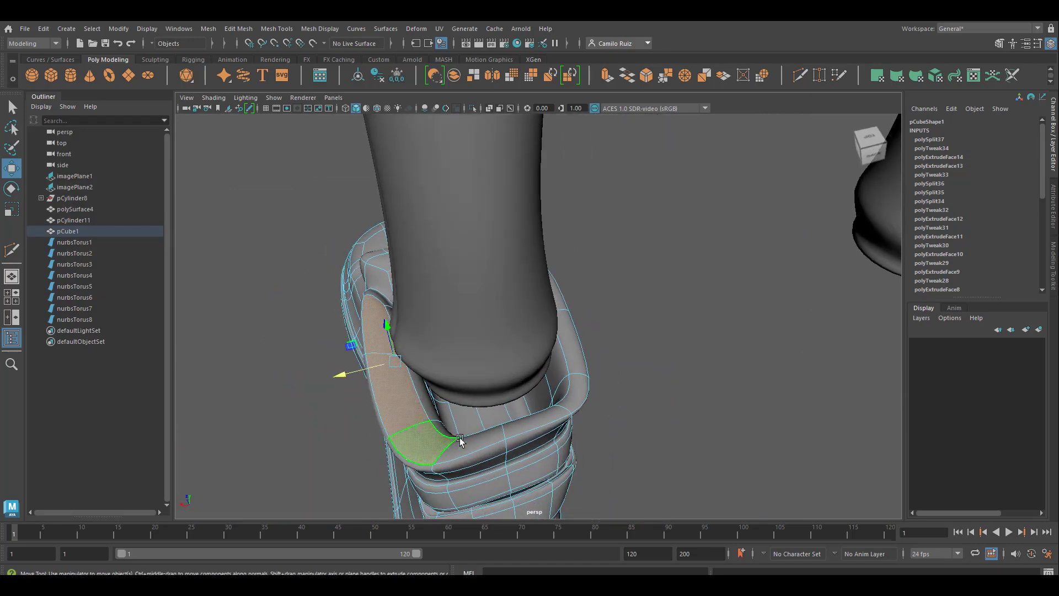
click(466, 442)
shift+click(509, 433)
drag(498, 403, 494, 395)
- Move the two rim faces on the collar's side outward from the ankle, and return the boot to object mode
click(572, 353)
click(397, 395)
shift+click(379, 336)
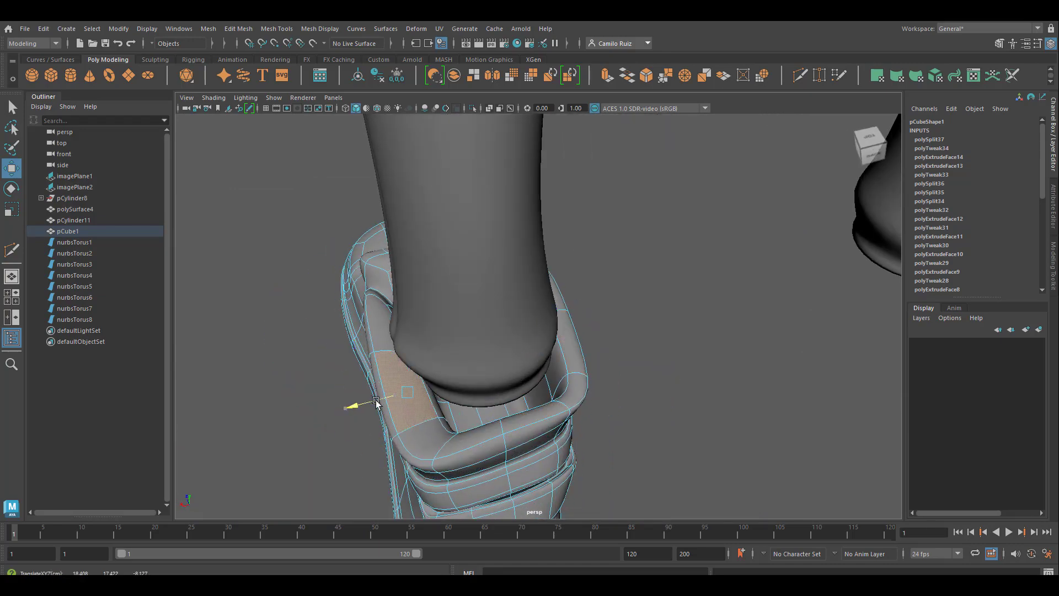
drag(376, 402, 363, 404)
alt+drag(442, 406, 576, 345)
scroll(634, 407, down, 6)
click(635, 403)
right_drag(573, 267, 618, 268)
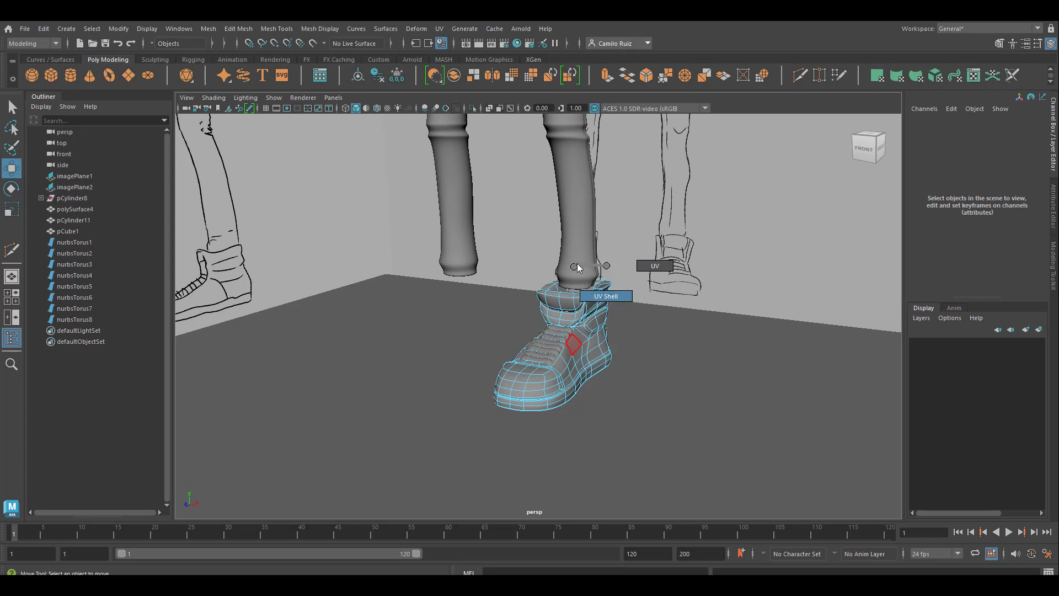
right_click(578, 268)
click(616, 257)
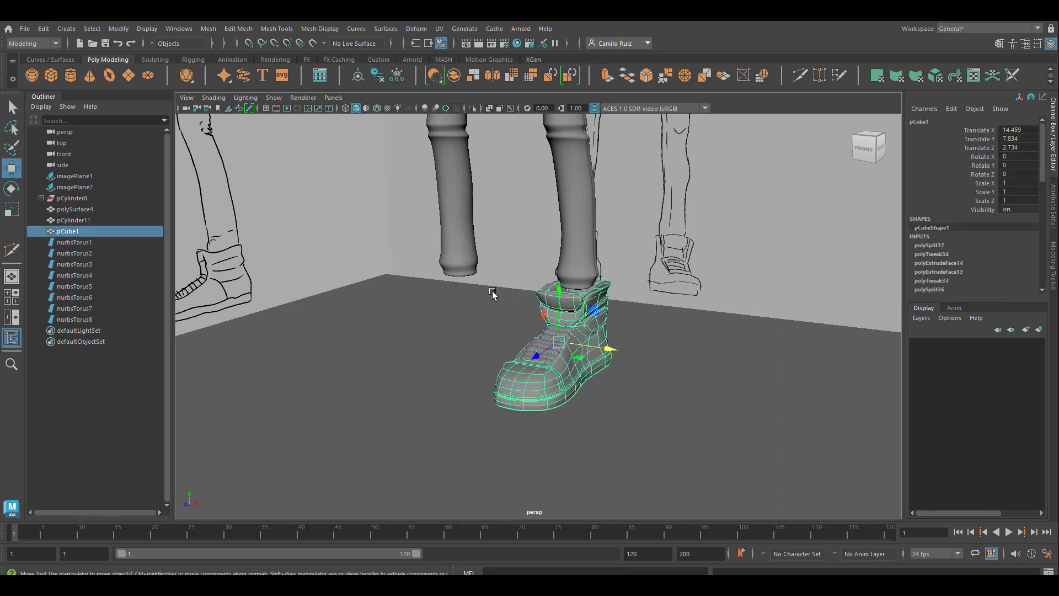
- Select the boot together with all of its laces and group them
drag(611, 417, 589, 291)
ctrl+click(584, 246)
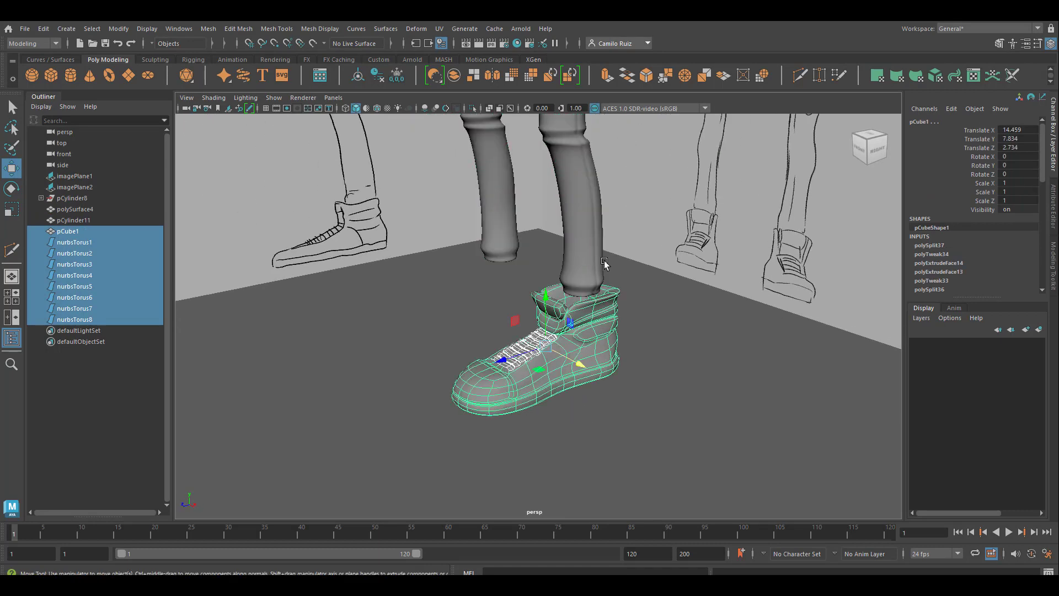
scroll(551, 342, down, 3)
alt+drag(547, 350, 594, 352)
scroll(594, 350, up, 2)
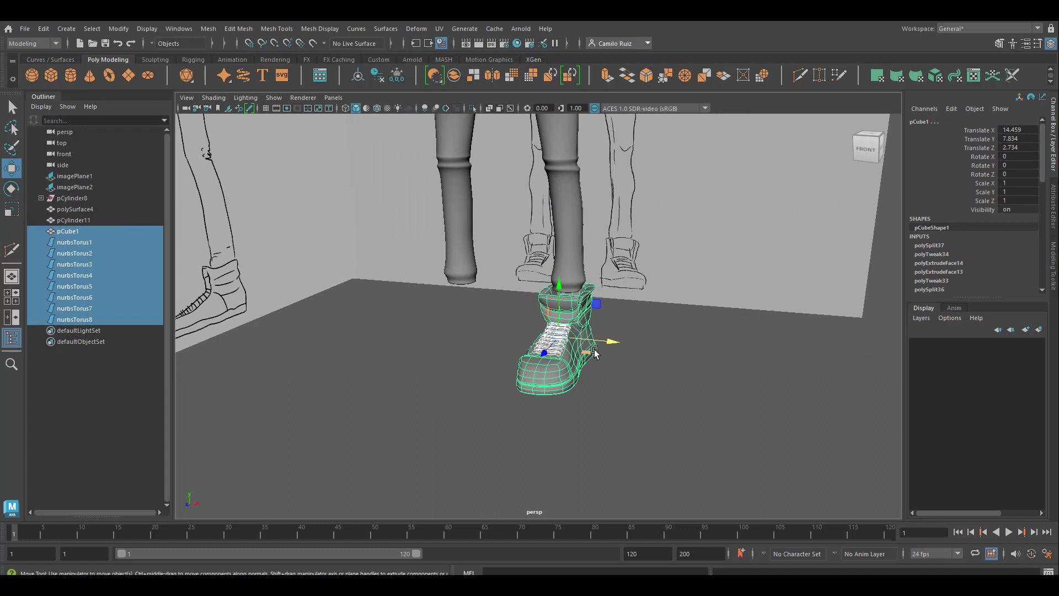
key(ctrl+g)
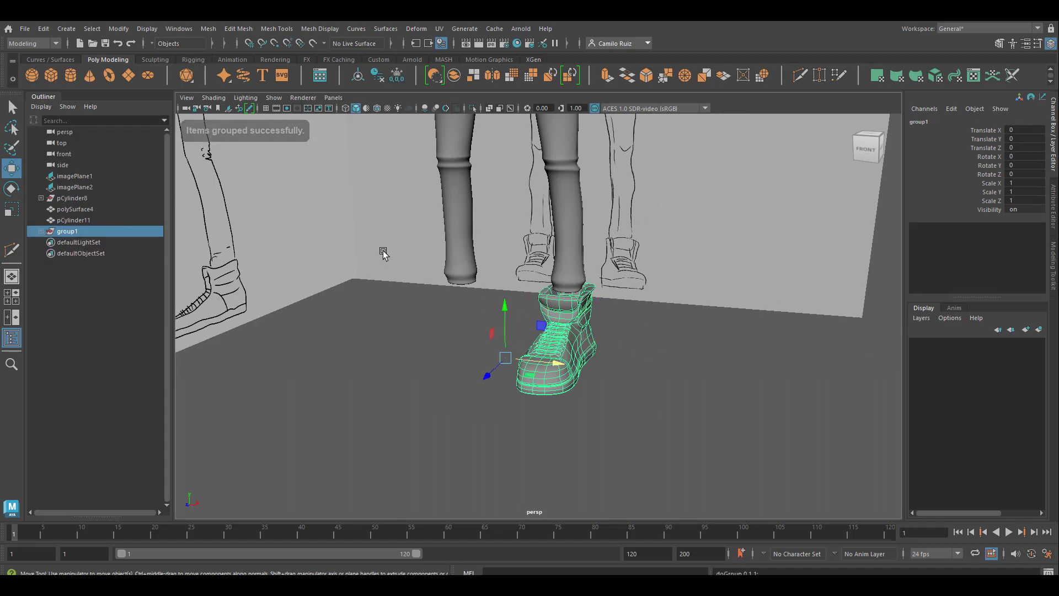
- Center the boot group's pivot and rename the group Shoe
click(119, 29)
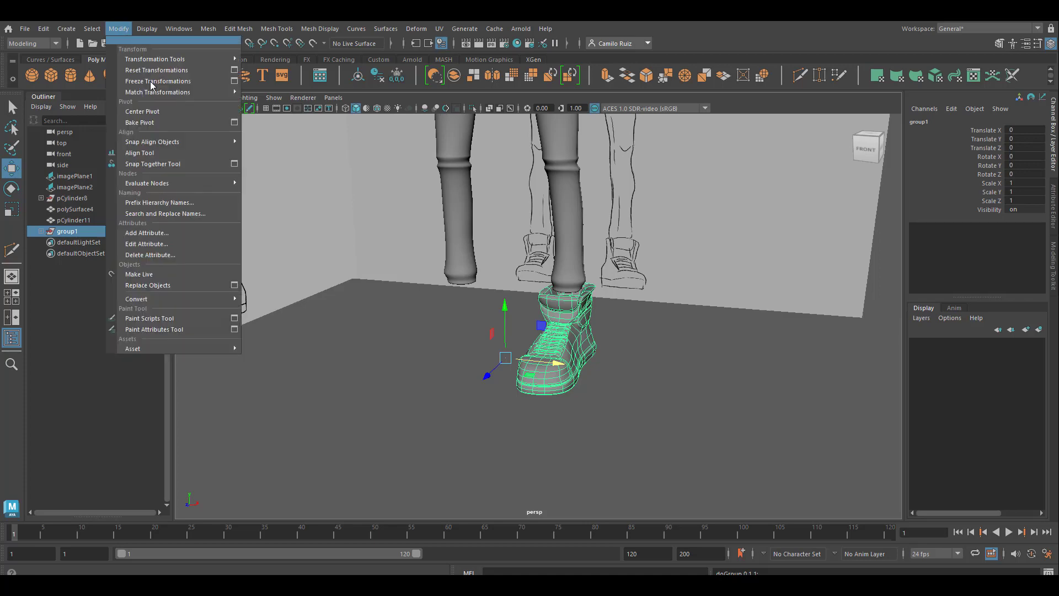
click(167, 112)
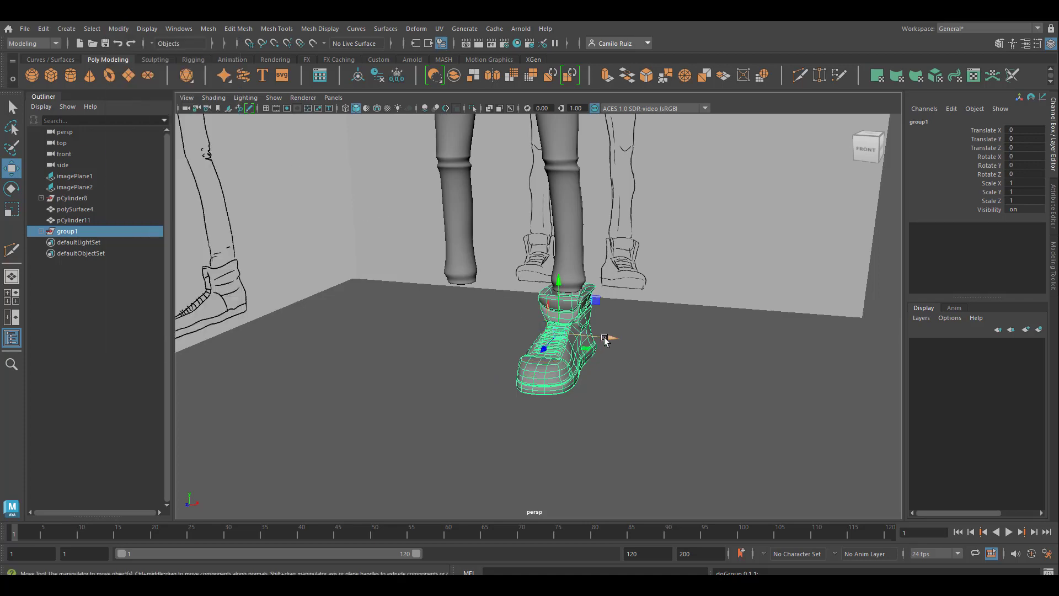
alt+drag(605, 340, 523, 369)
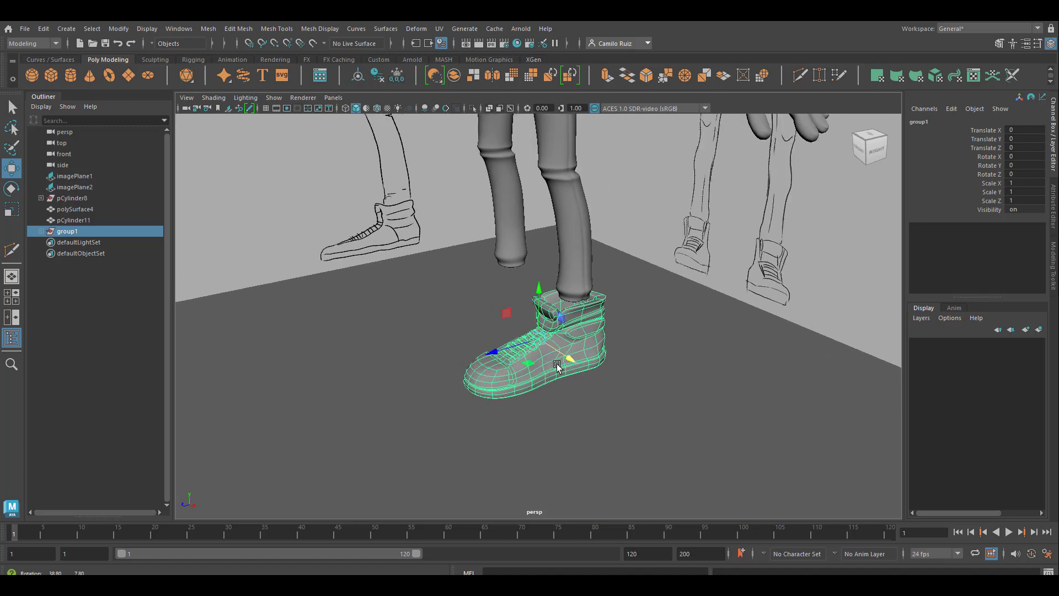
double_click(69, 231)
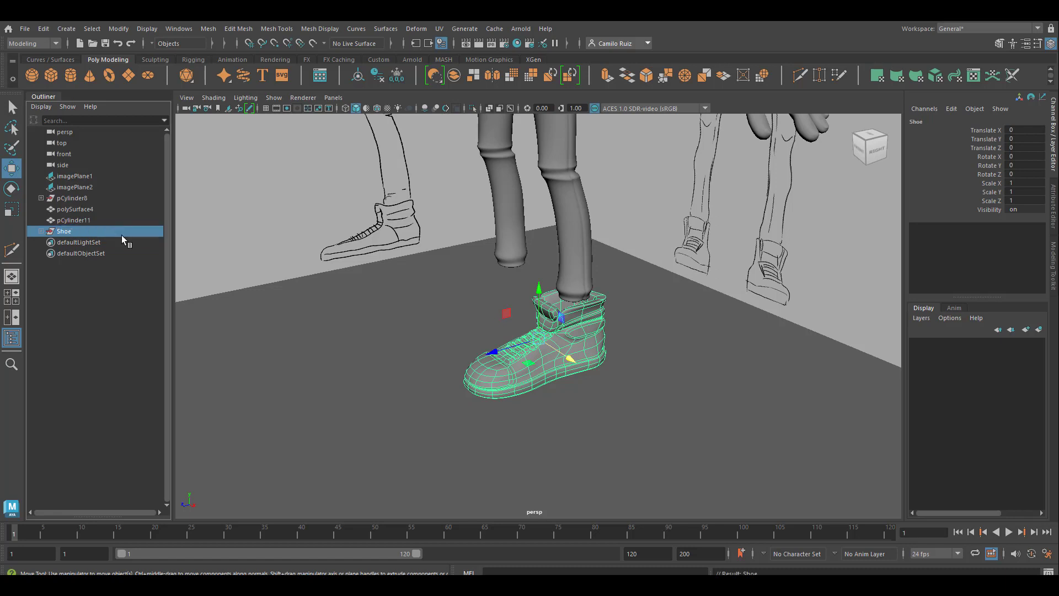
scroll(642, 314, up, 3)
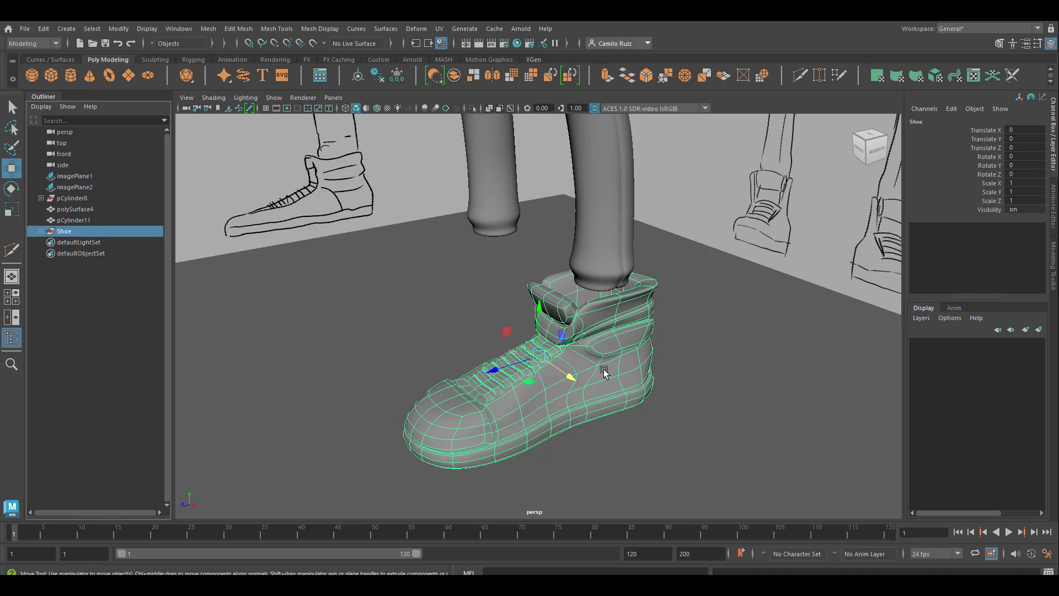
- Create a polygon cylinder and raise it above the floor beside the shoe
click(76, 79)
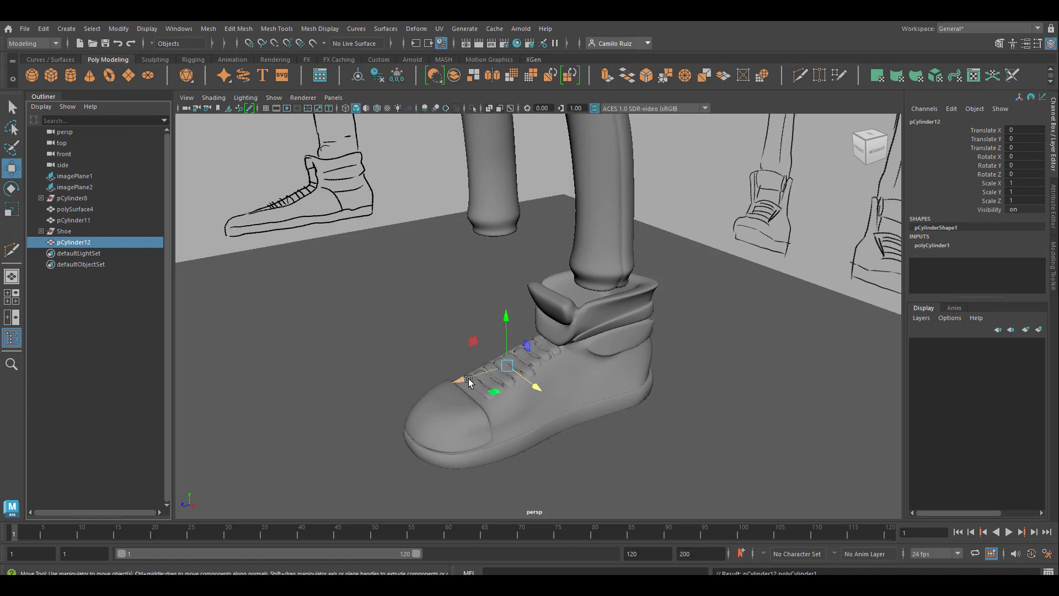
drag(513, 323, 509, 288)
drag(473, 334, 475, 335)
- Set the cylinder's radius to 4.9, its height to 8.1 and its axis subdivisions to 8
click(932, 245)
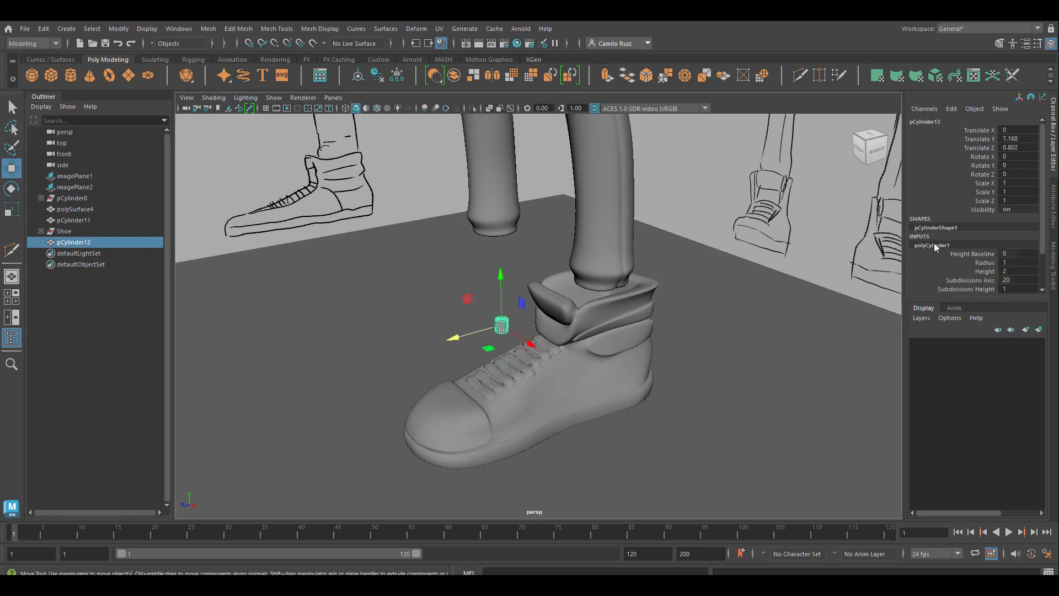
click(985, 262)
middle_drag(652, 291, 716, 291)
scroll(969, 263, down, 3)
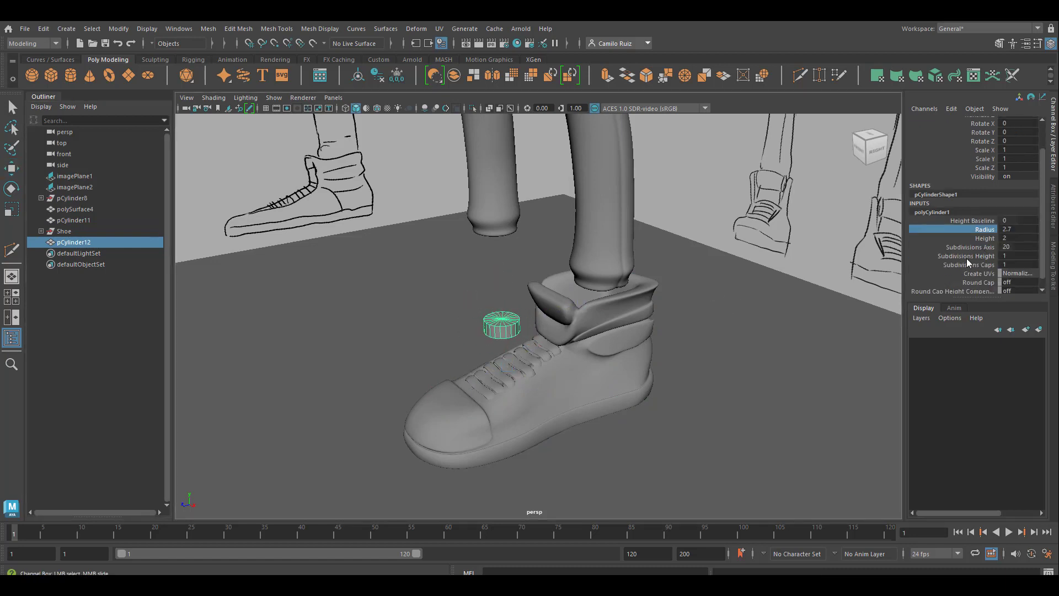
click(994, 240)
middle_drag(651, 275, 722, 276)
click(990, 230)
scroll(989, 249, down, 1)
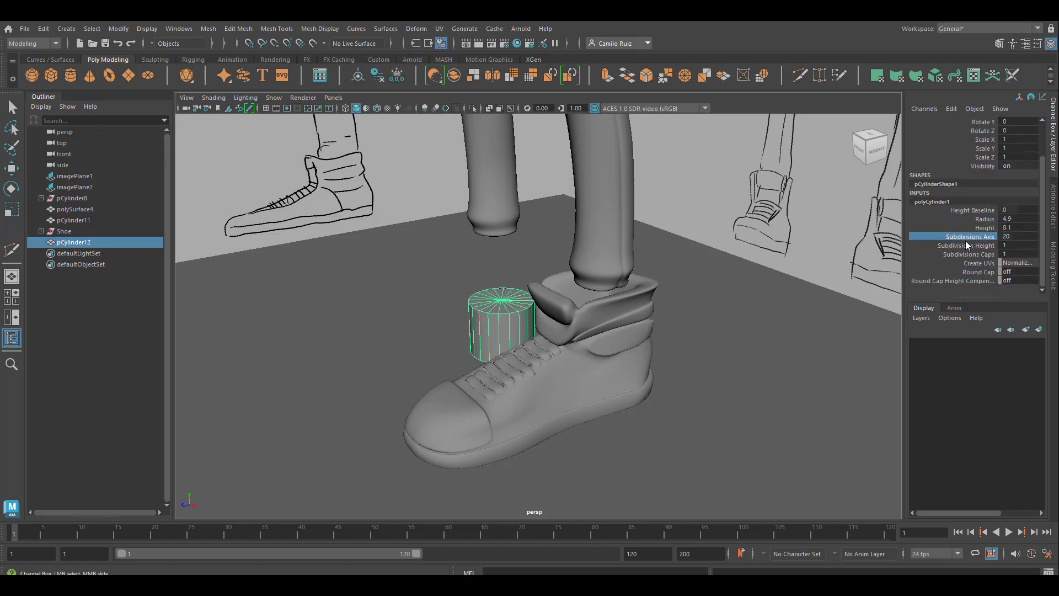
middle_drag(966, 245, 646, 301)
- Delete the cylinder's top and bottom cap faces to leave an open tube
alt+drag(645, 301, 552, 287)
right_drag(473, 273, 476, 301)
alt+drag(476, 301, 505, 318)
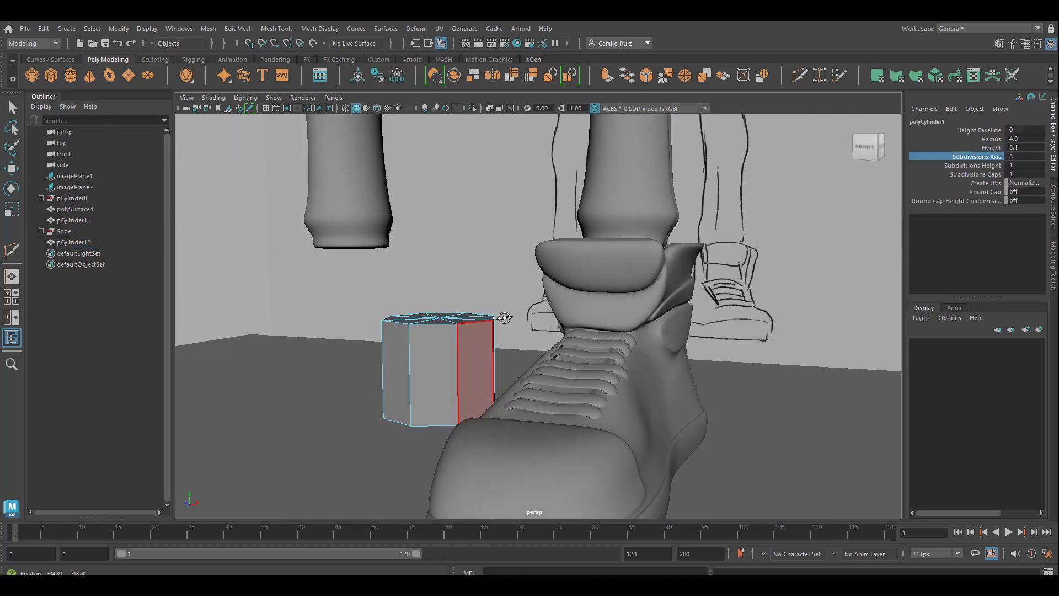
key(w)
alt+drag(467, 351, 407, 413)
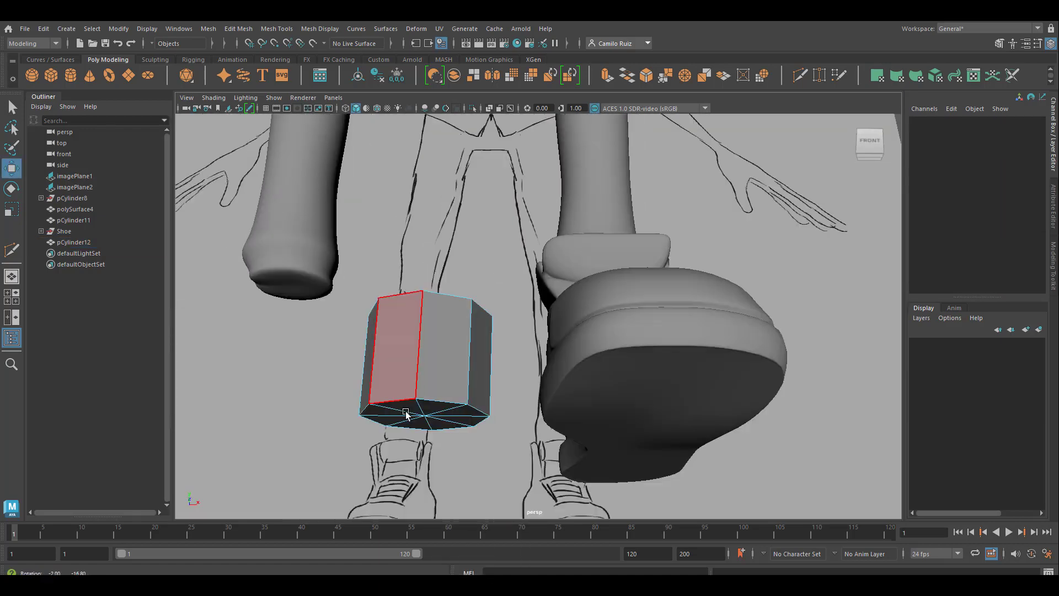
click(406, 414)
alt+drag(475, 387, 415, 503)
key(Delete)
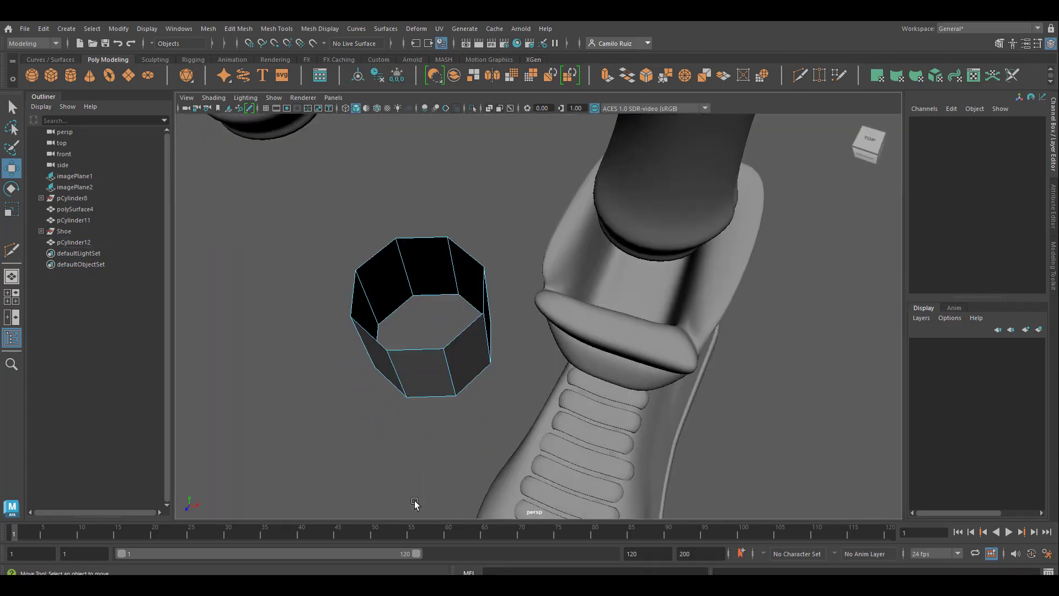
- Return the open cylinder to object mode, place it in the boot's opening and set its radius to 2.5
right_drag(379, 284, 378, 259)
alt+drag(387, 265, 640, 307)
click(932, 264)
click(986, 220)
middle_drag(718, 248, 607, 248)
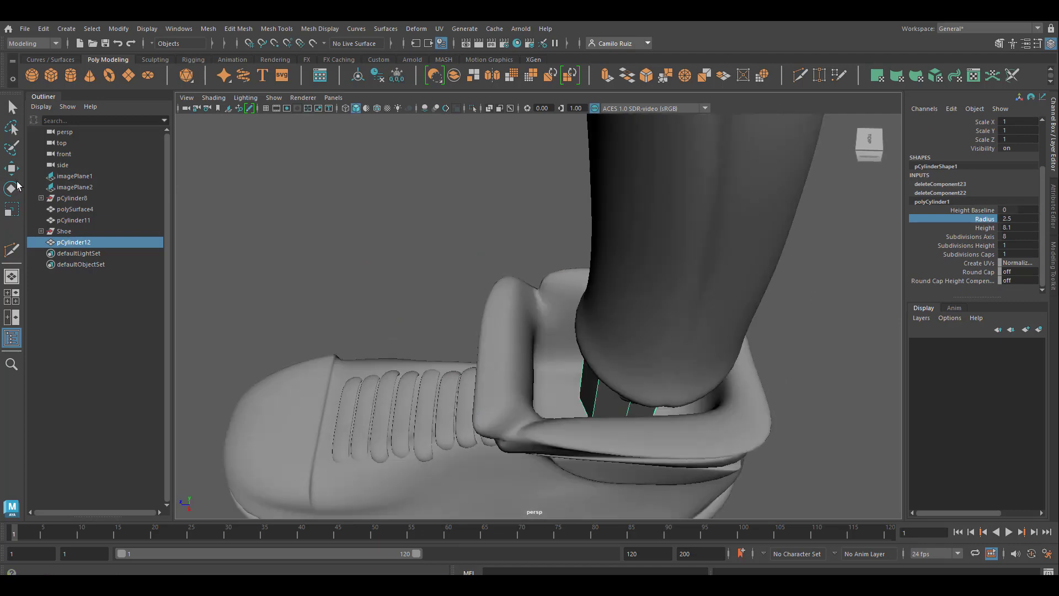
- Align the cylinder with the lower leg in the front view of the four-view layout
click(11, 168)
alt+drag(530, 309, 709, 362)
key(space)
key(space)
key(space)
drag(379, 385, 381, 384)
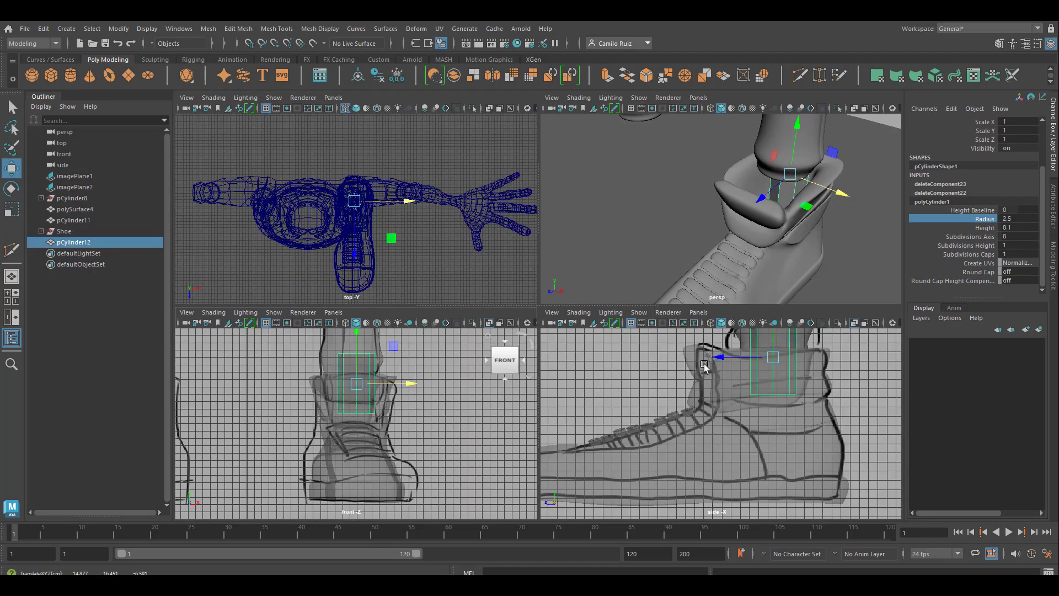
- Scale the cylinder uniformly to 1.35 and shift it toward the toe in the side view
alt+middle_drag(842, 369, 778, 454)
scroll(778, 455, up, 4)
click(12, 210)
drag(704, 451, 721, 471)
click(11, 168)
drag(650, 451, 642, 451)
- Lower the cylinder into the boot's collar and center it under the leg in the front and side views
scroll(400, 361, up, 3)
alt+middle_drag(400, 362, 473, 445)
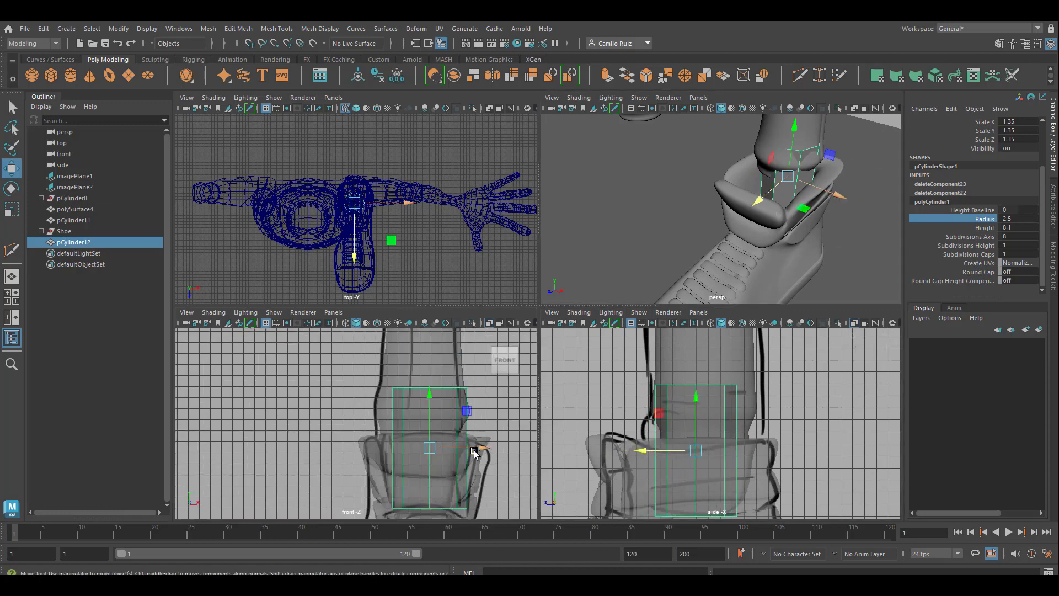
drag(485, 447, 474, 447)
drag(696, 396, 696, 424)
drag(638, 479, 646, 479)
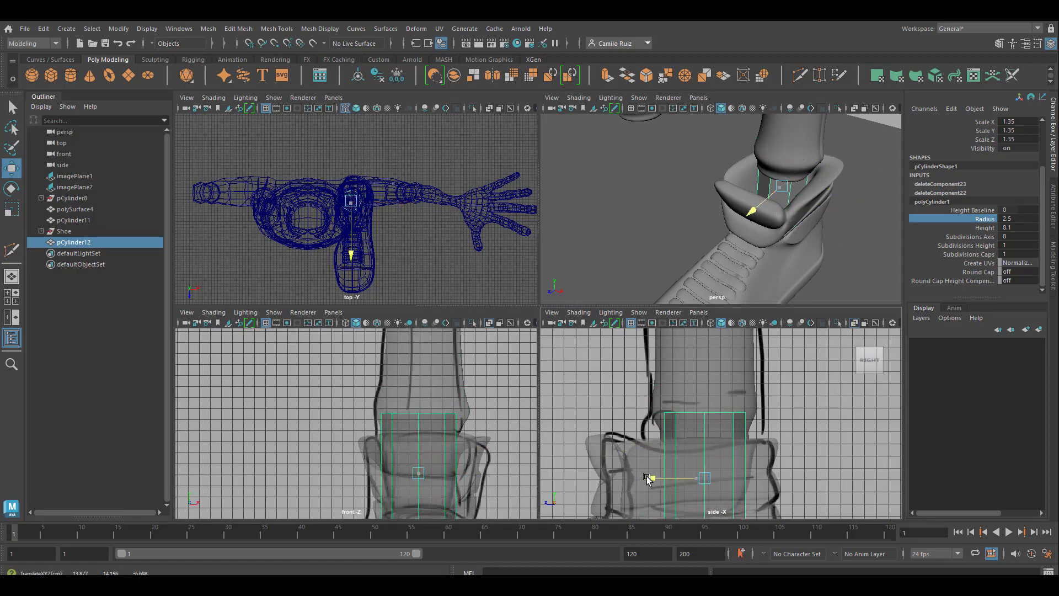
alt+drag(684, 238, 714, 222)
alt+middle_drag(713, 220, 733, 238)
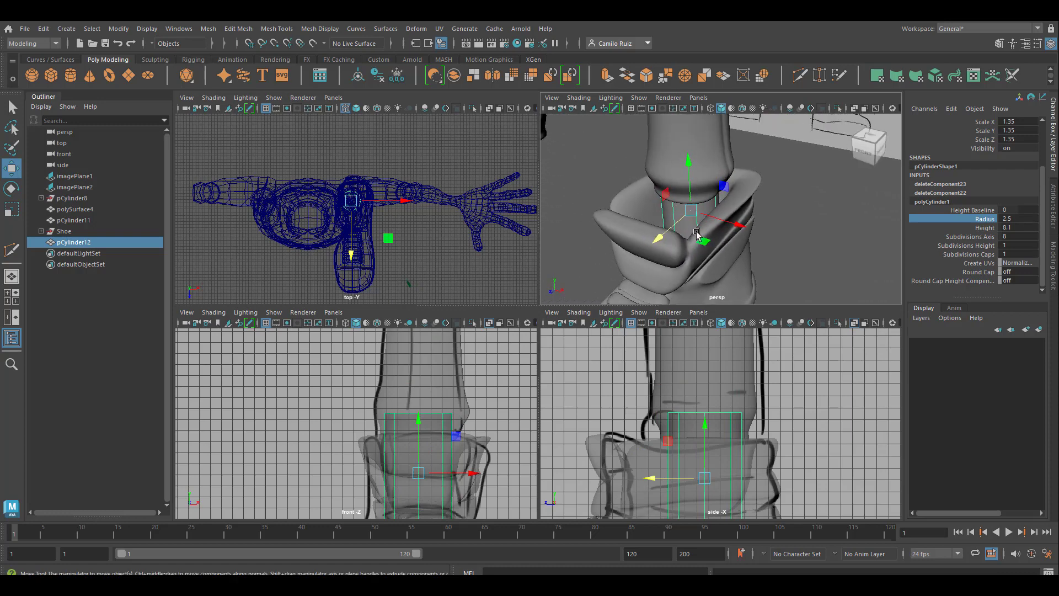
drag(691, 163, 700, 161)
drag(471, 472, 474, 471)
alt+middle_drag(730, 417, 767, 334)
right_drag(741, 267, 681, 278)
click(748, 371)
key(ctrl+z)
key(ctrl+z)
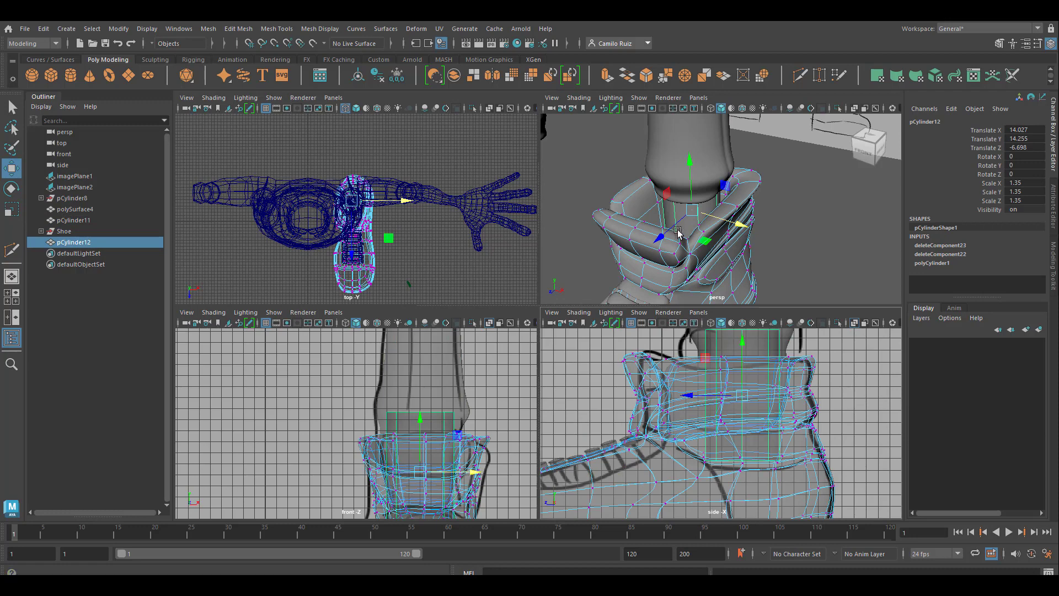
key(ctrl+z)
- Select the cylinder's bottom ring of vertices and scale it outward so the tube flares inside the boot
right_drag(698, 214, 662, 221)
drag(679, 448, 810, 479)
key(r)
drag(743, 461, 781, 482)
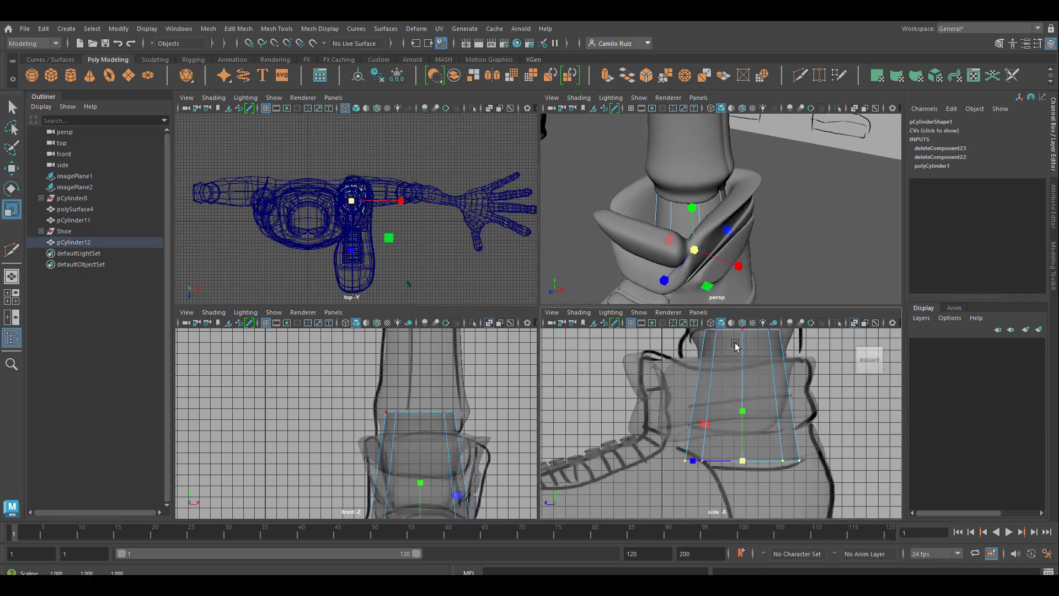
- Narrow the cylinder's bottom ring of vertices to fit inside the boot's ankle
alt+middle_drag(707, 260, 724, 207)
alt+drag(724, 207, 691, 225)
key(w)
drag(743, 461, 690, 461)
key(ctrl+z)
key(r)
alt+drag(718, 232, 740, 232)
alt+middle_drag(397, 474, 377, 381)
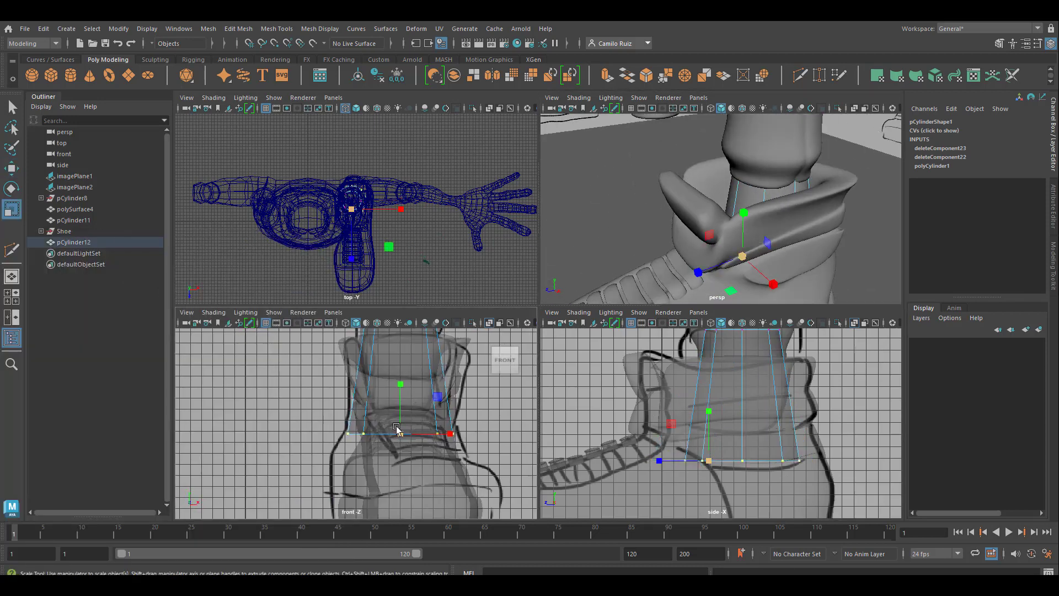
drag(412, 426, 373, 425)
alt+drag(706, 221, 800, 267)
key(w)
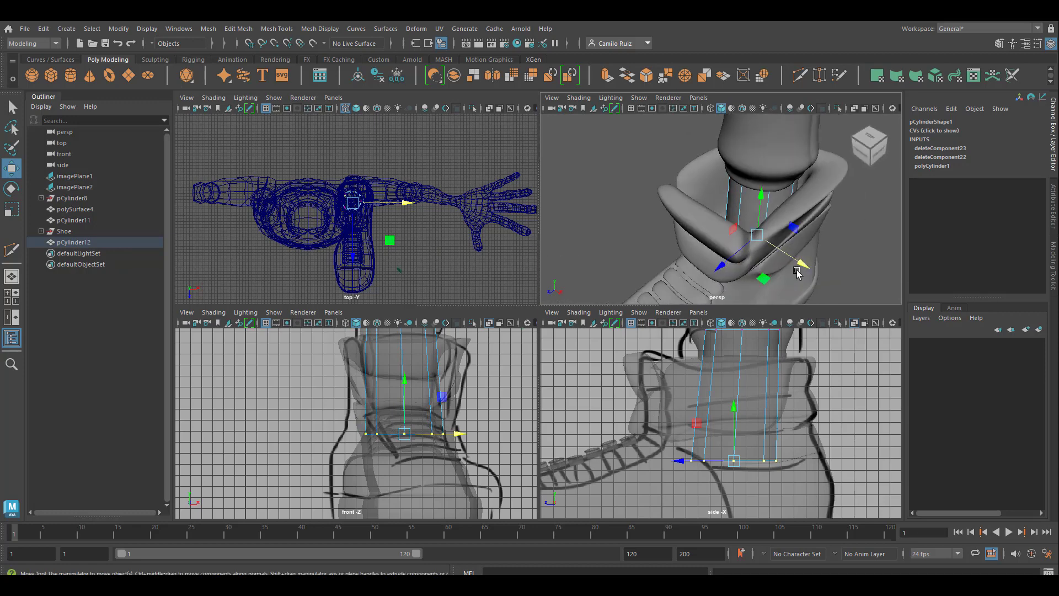
- Leave vertex editing, select the Shoe group and move it toward the heel to a Translate Z of -1.005
click(799, 267)
click(663, 333)
alt+drag(690, 292, 748, 263)
drag(669, 273, 744, 236)
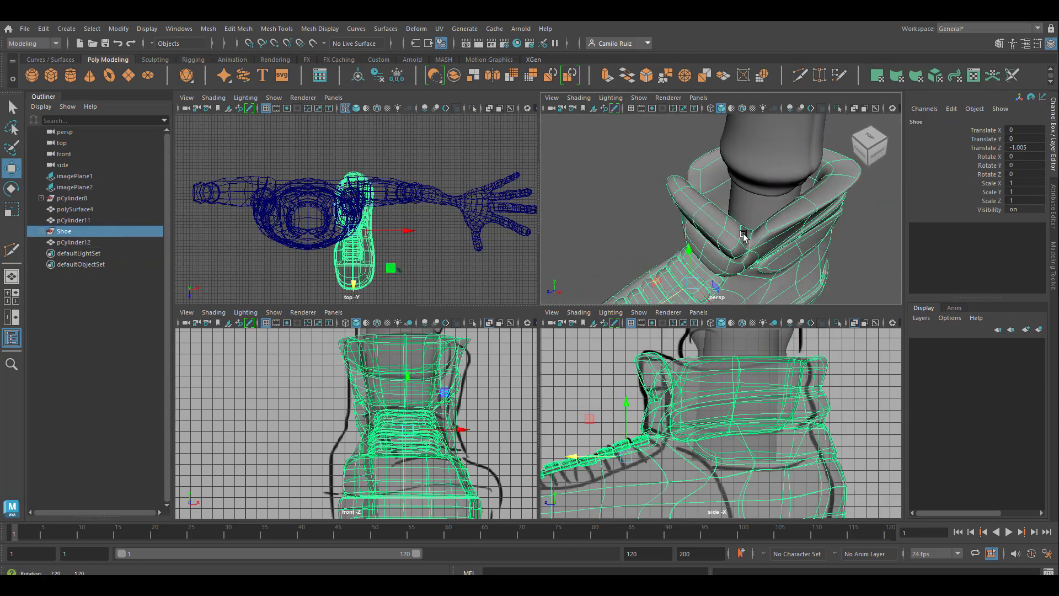
- Scale the Shoe group uniformly to 0.899 and move it back to a Translate Z of -2.477
click(14, 208)
alt+drag(705, 286, 728, 220)
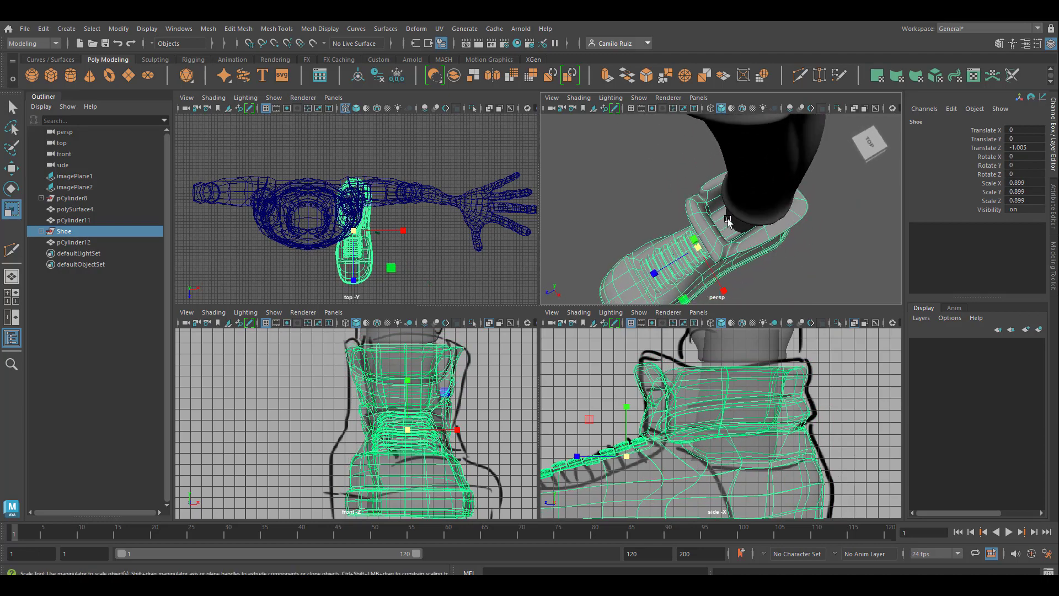
click(12, 169)
drag(654, 270, 666, 272)
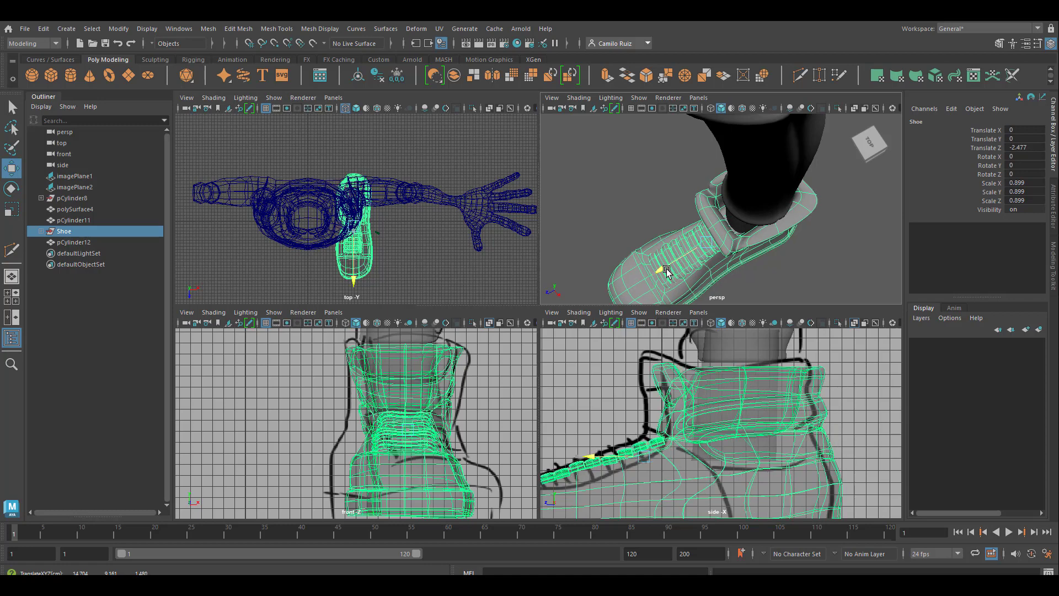
alt+drag(678, 265, 663, 183)
alt+right_drag(663, 182, 637, 154)
alt+drag(638, 156, 707, 196)
scroll(384, 196, up, 6)
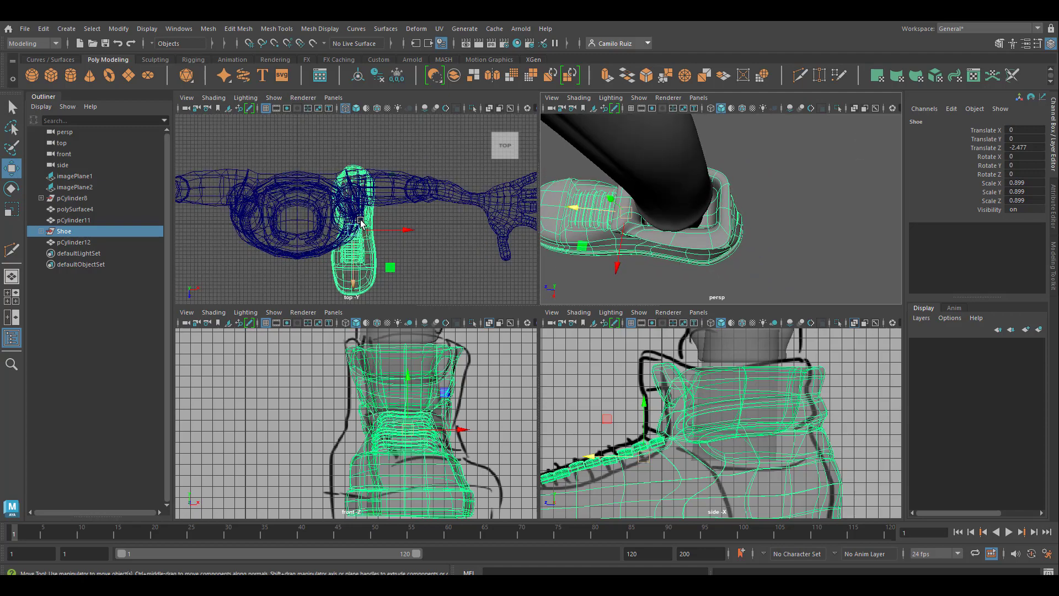
- Switch the boot to vertex selection and move the heel's back vertices forward toward the ankle
scroll(384, 196, down, 3)
right_click(364, 182)
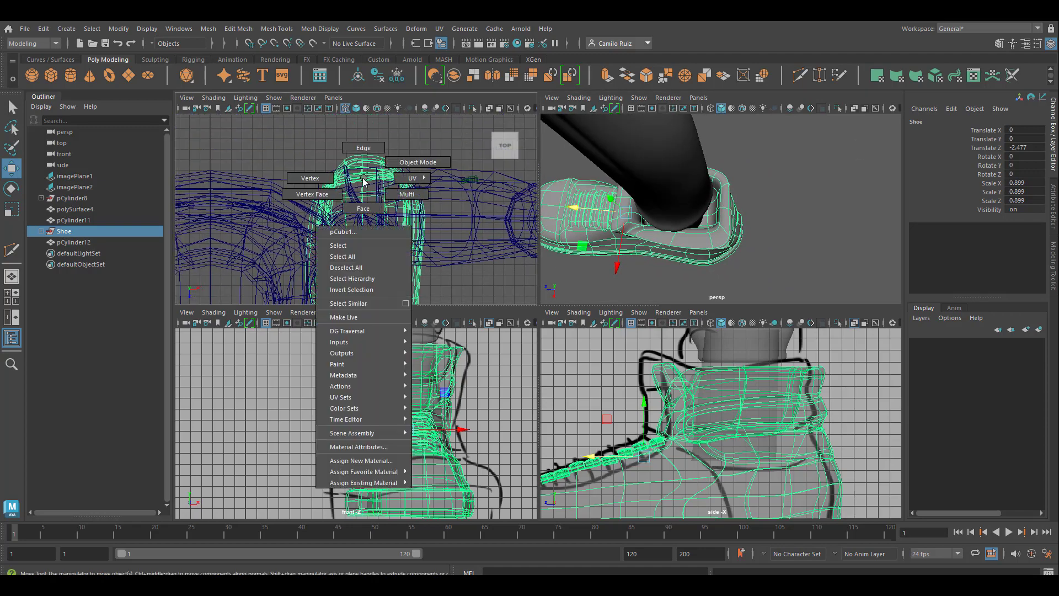
click(325, 177)
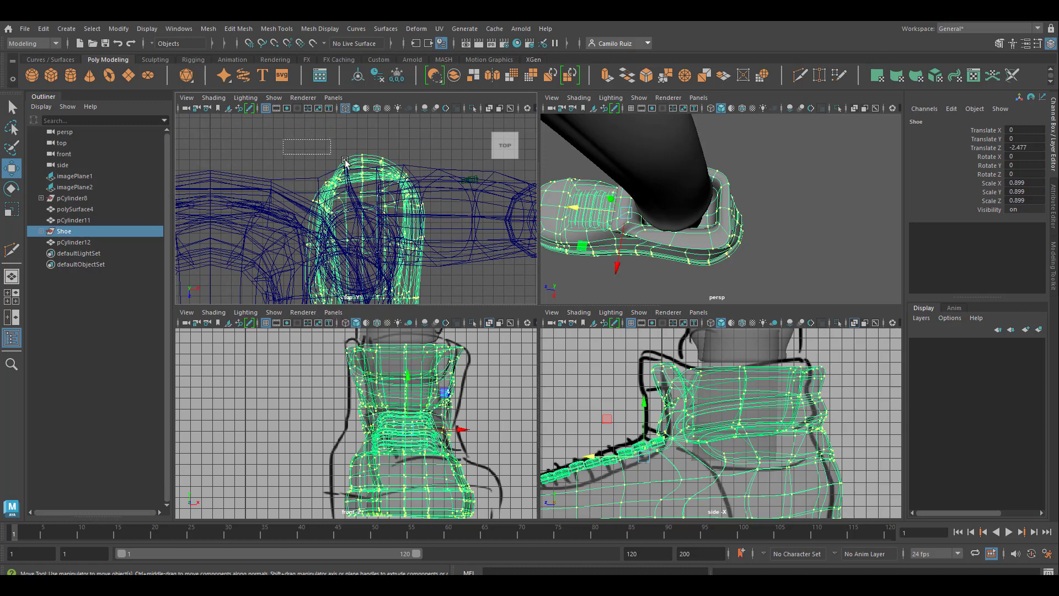
drag(449, 226, 452, 229)
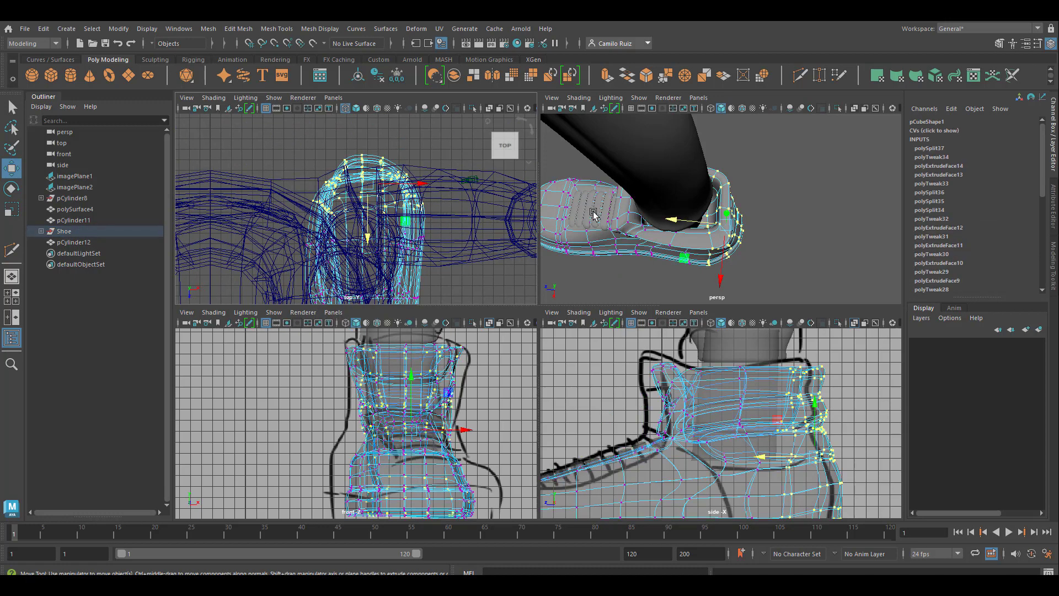
drag(674, 219, 717, 238)
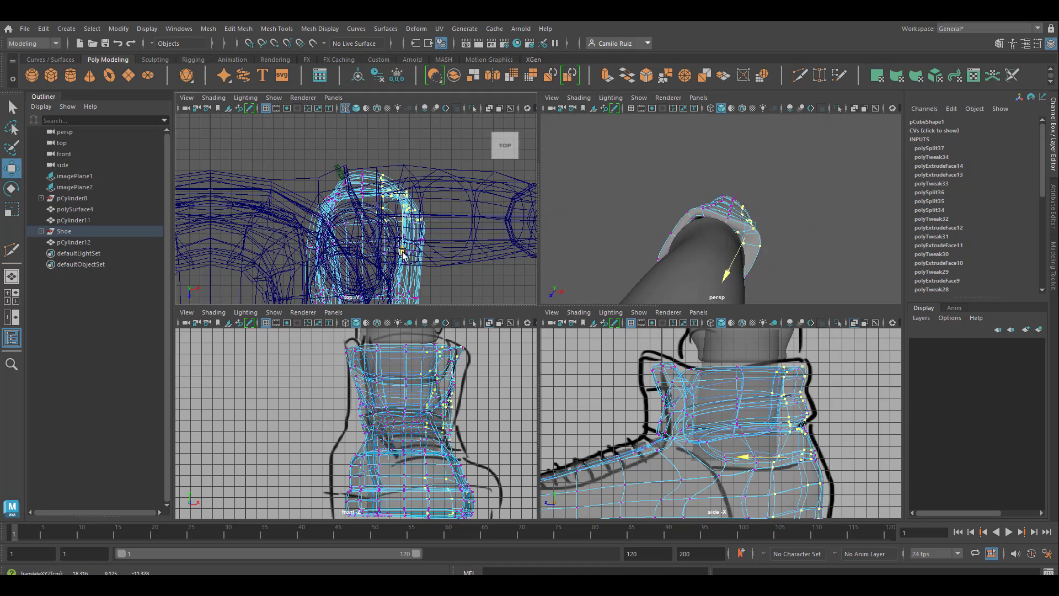
- Shift the vertices on both sides of the boot's heel to refine its rounded outline around the ankle
drag(403, 254, 388, 173)
middle_drag(408, 253, 405, 261)
drag(303, 181, 408, 227)
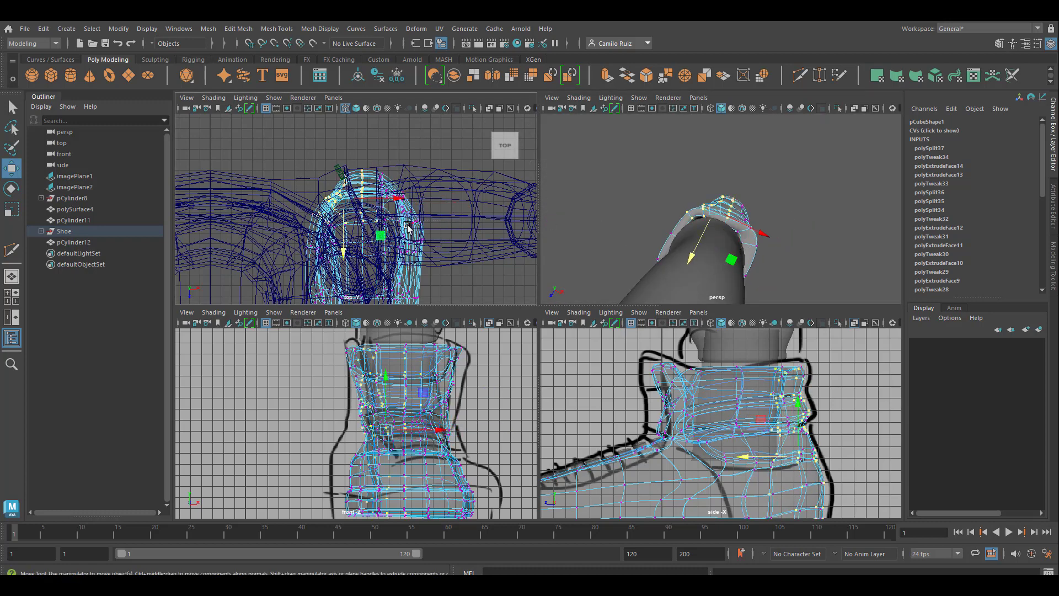
middle_drag(356, 270, 356, 280)
drag(399, 215, 378, 217)
alt+drag(728, 258, 670, 230)
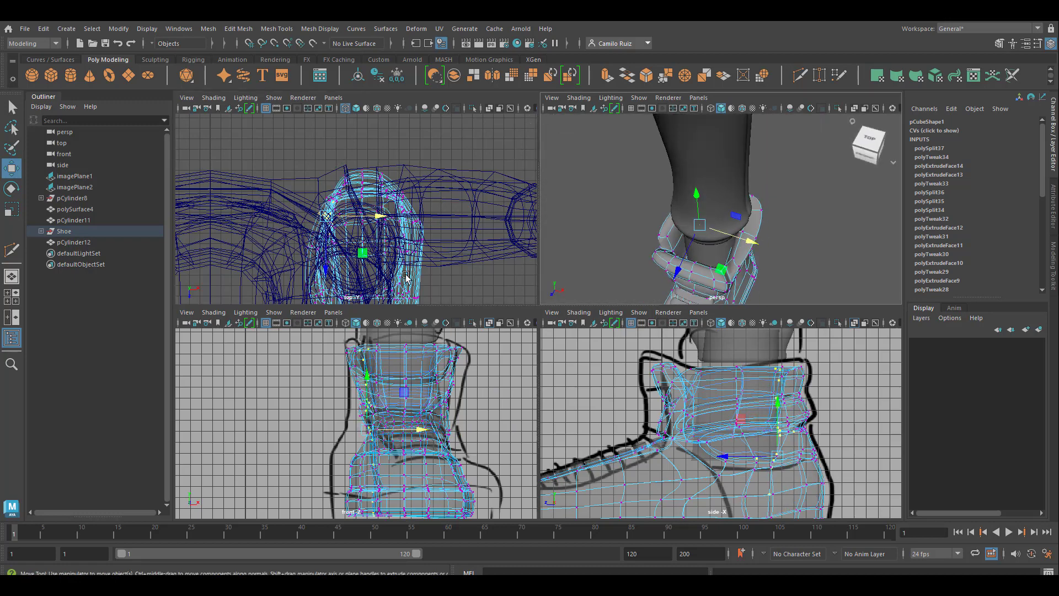
- Return the boot to object mode and move the Shoe group back to a Translate Z of -3.483
right_drag(410, 267, 467, 250)
click(67, 233)
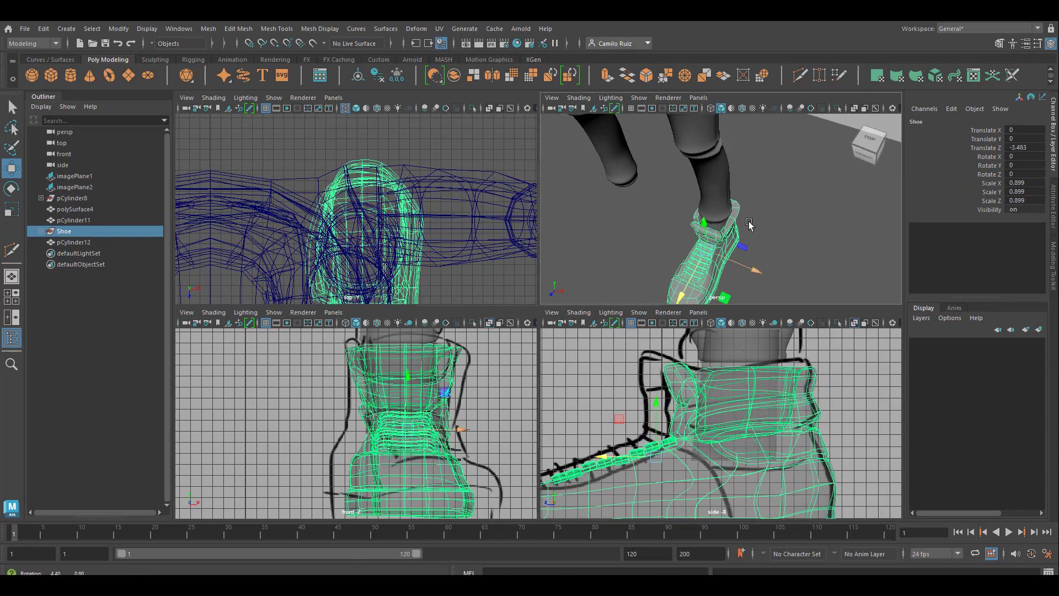
- Rotate the Shoe group about its vertical axis to a Rotate Y of 10.932, following the front-view reference sketch
scroll(772, 209, up, 5)
alt+drag(784, 215, 554, 324)
scroll(822, 226, up, 3)
scroll(816, 236, down, 3)
key(space)
key(space)
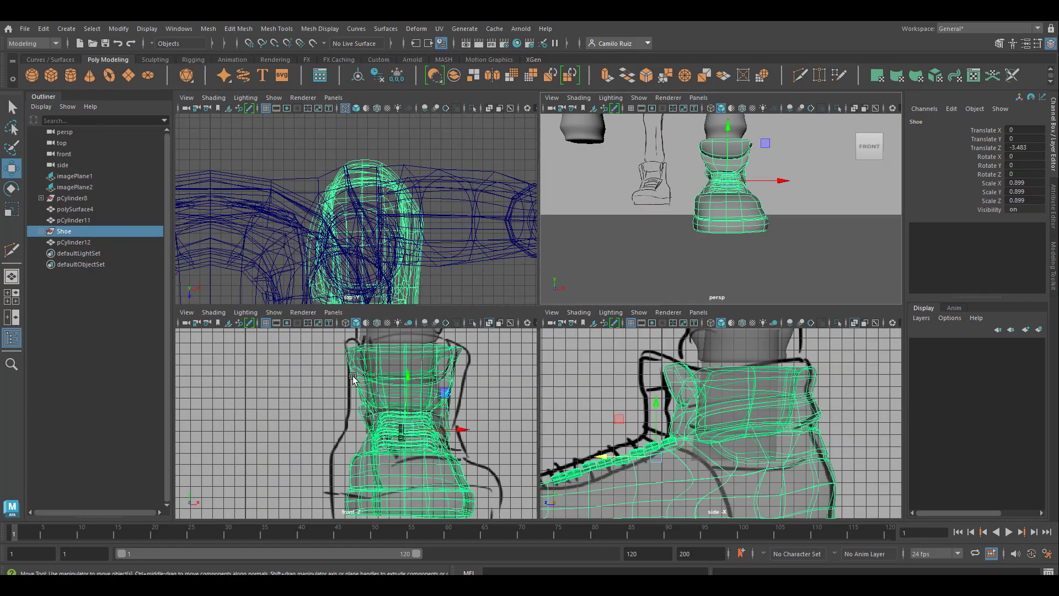
key(space)
alt+right_drag(488, 432, 281, 386)
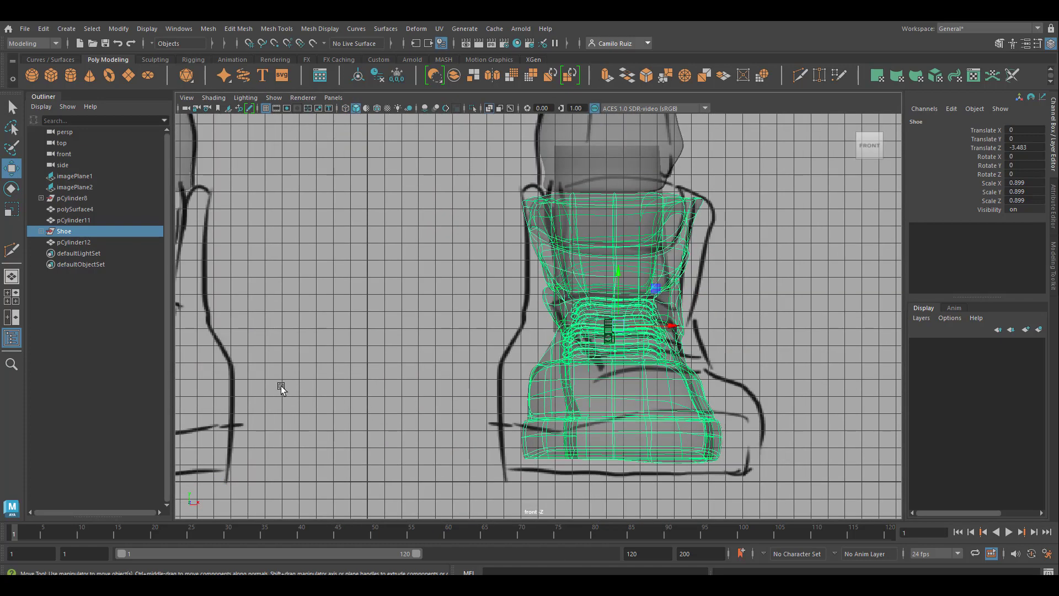
click(15, 207)
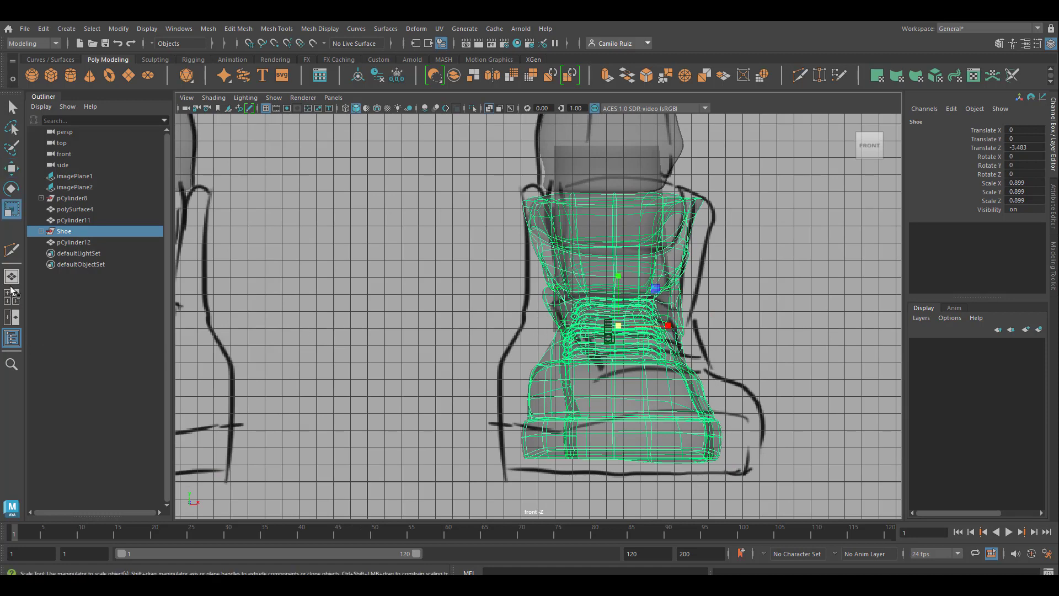
click(12, 188)
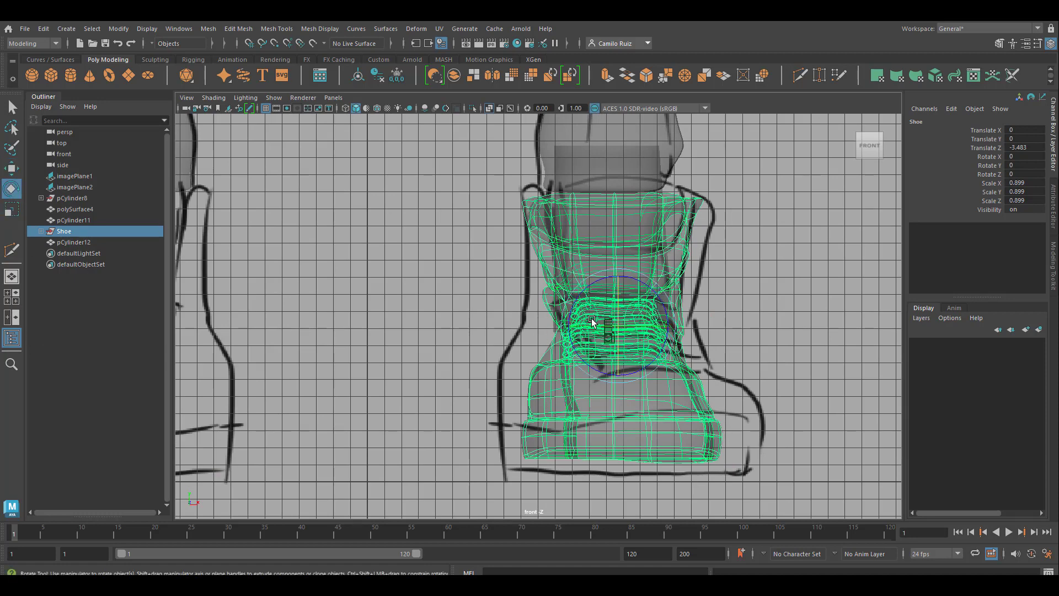
drag(592, 322, 599, 327)
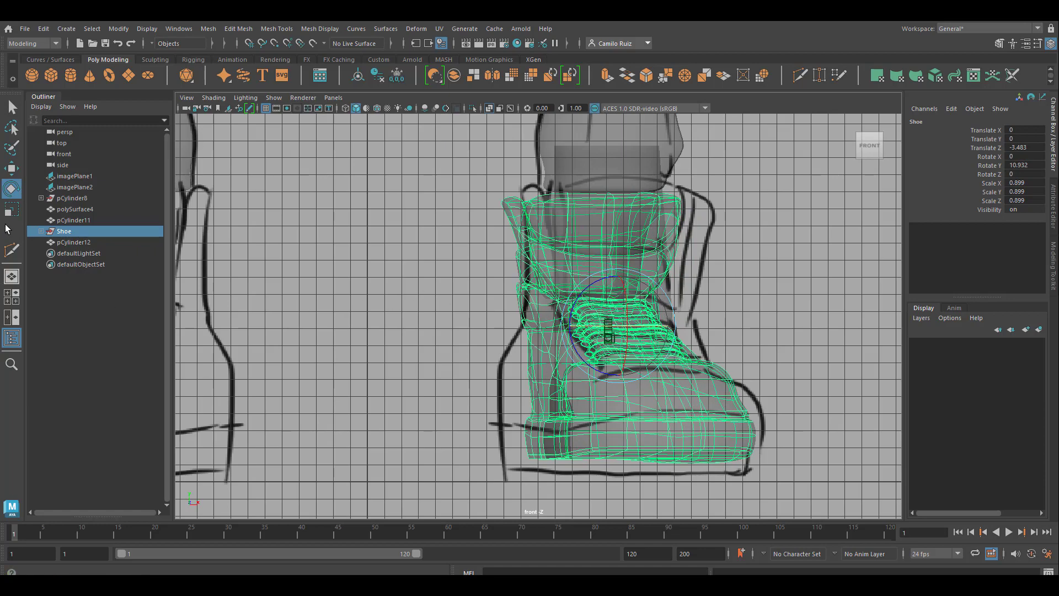
- Scale the Shoe group uniformly to 1.031 and move it sideways to a Translate X of 0.97
key(r)
mouse_move(618, 329)
mouse_down()
mouse_move(675, 355)
mouse_move(673, 337)
mouse_move(692, 330)
mouse_move(626, 327)
mouse_up()
key(w)
- Fine-tune the Shoe group's turn in the front view to a Rotate Y of 10.292
click(11, 188)
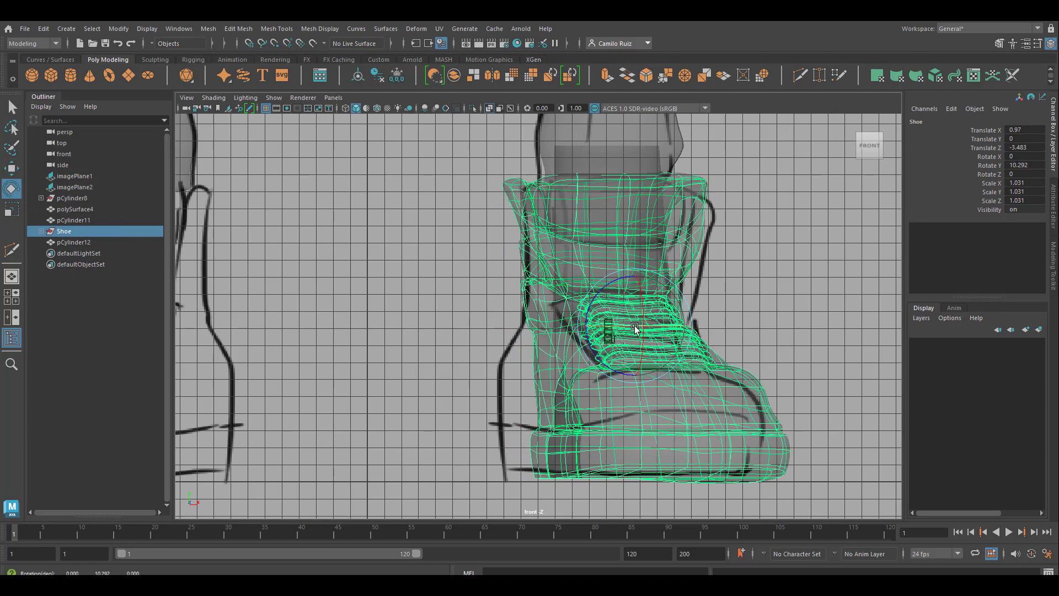
click(12, 171)
click(12, 171)
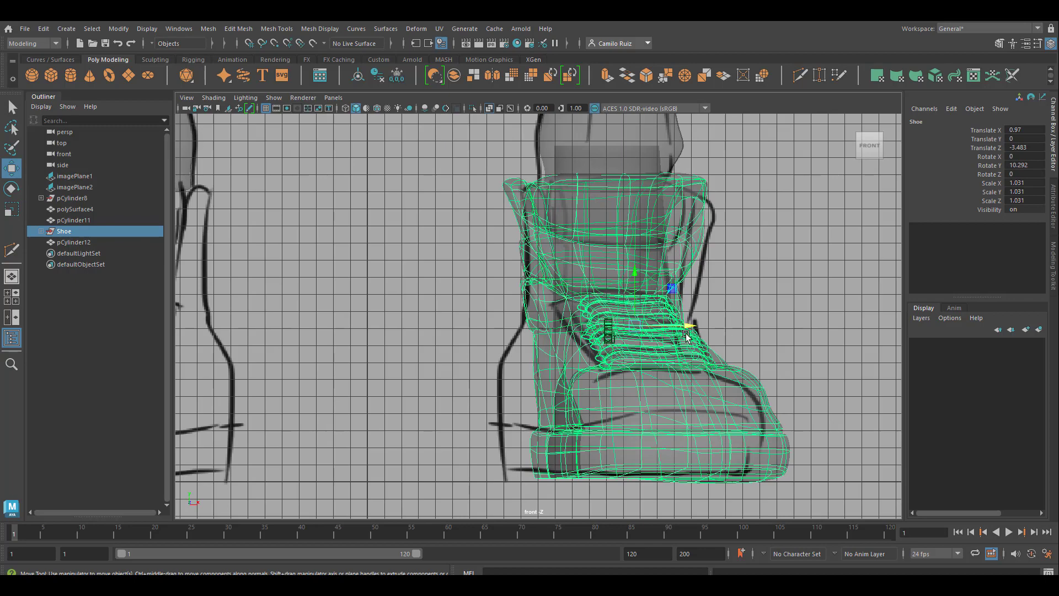
drag(689, 330, 689, 326)
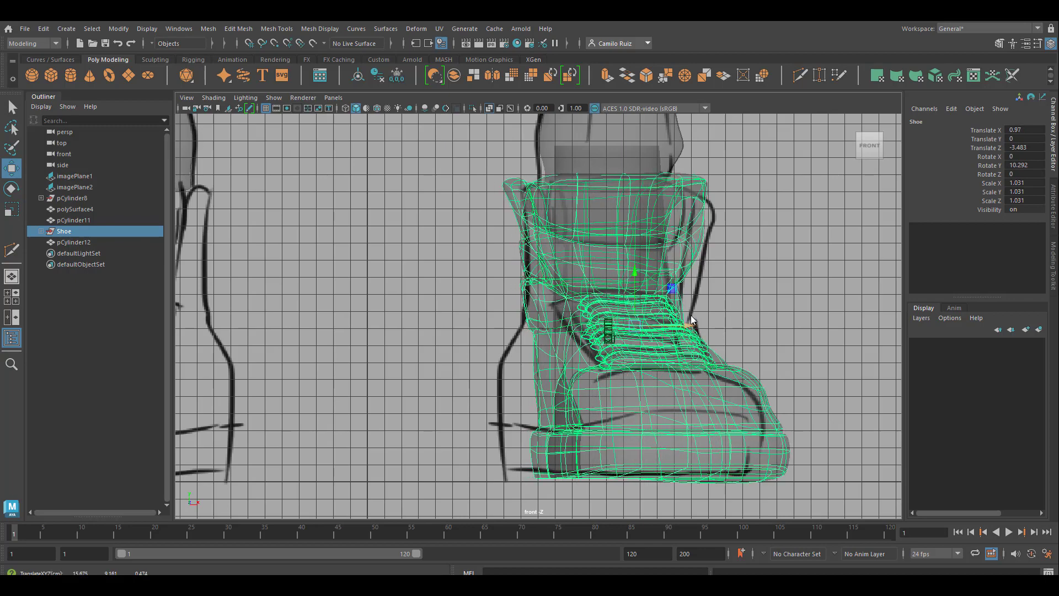
- Move the Shoe group forward to a Translate Z of -2.483 around the ankle and clear the selection
key(space)
key(space)
alt+drag(728, 216, 599, 335)
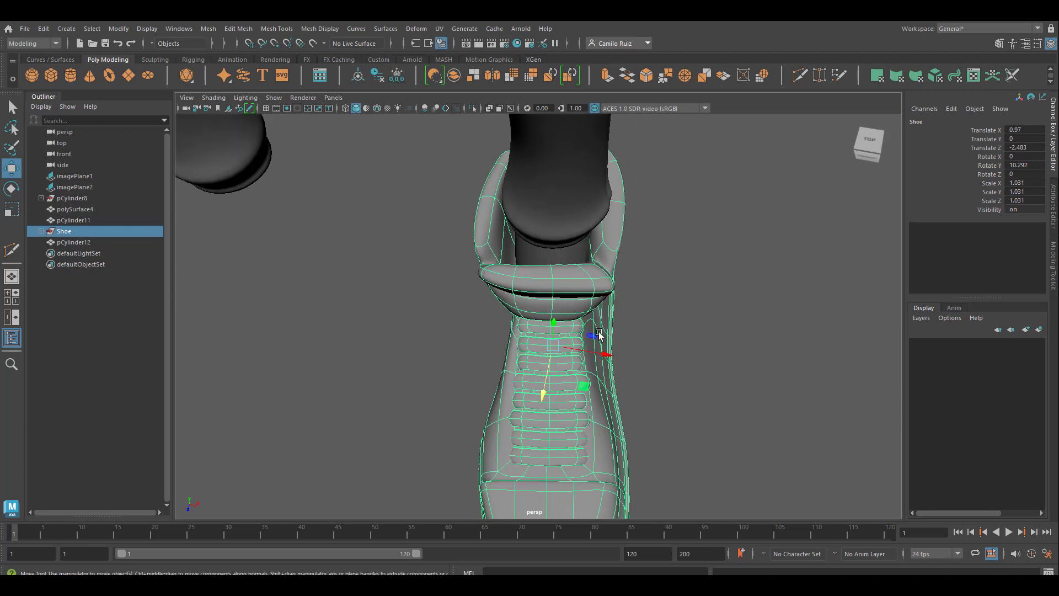
click(456, 300)
key(space)
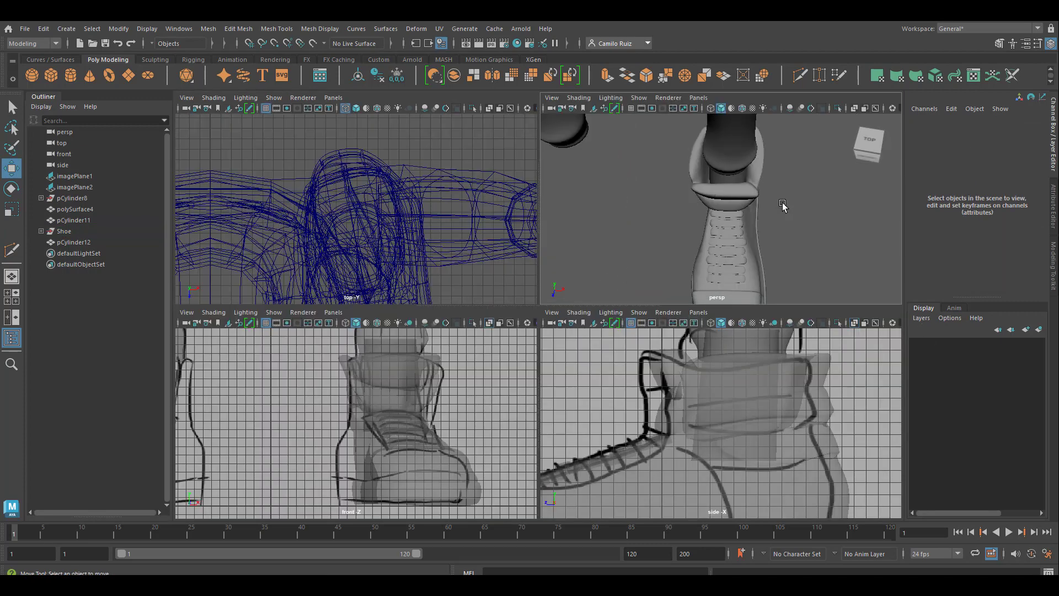
key(space)
alt+drag(612, 267, 460, 398)
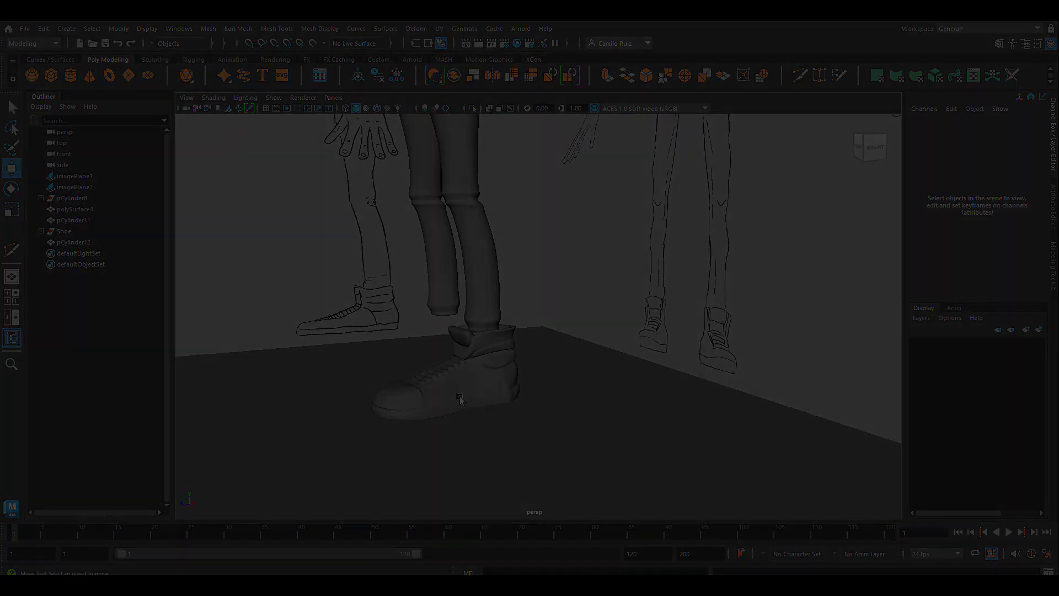